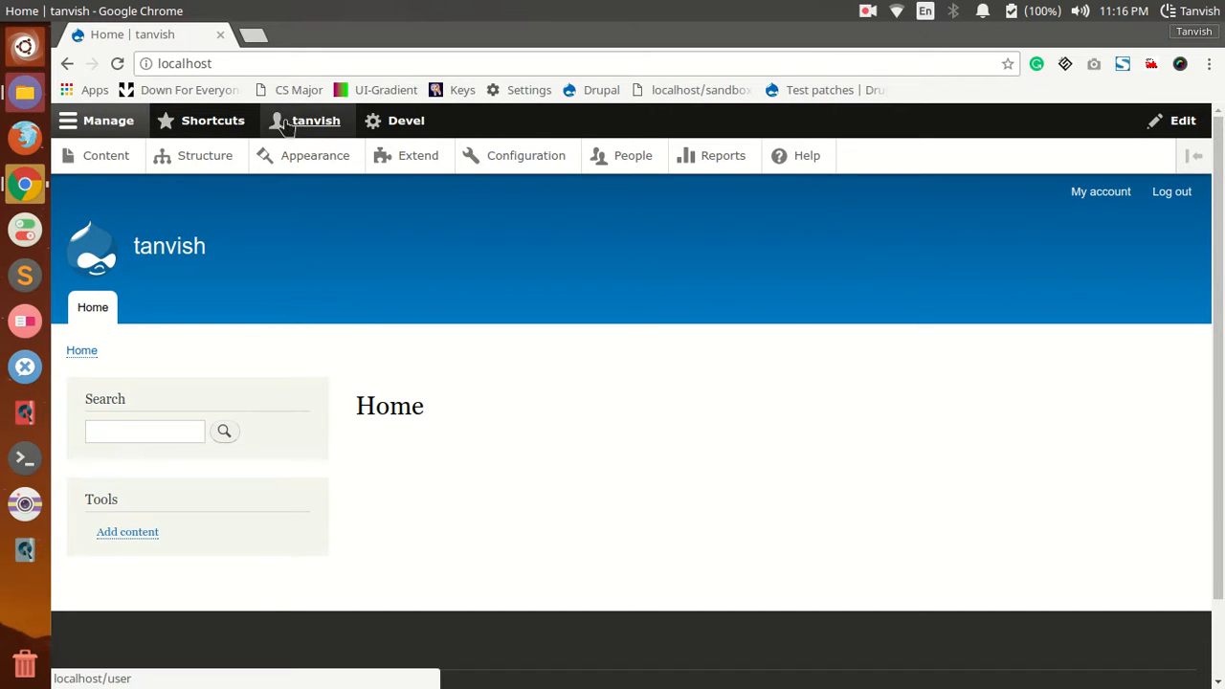
Step: Open the list of views in the site's structure administration and look through the enabled views
click(180, 160)
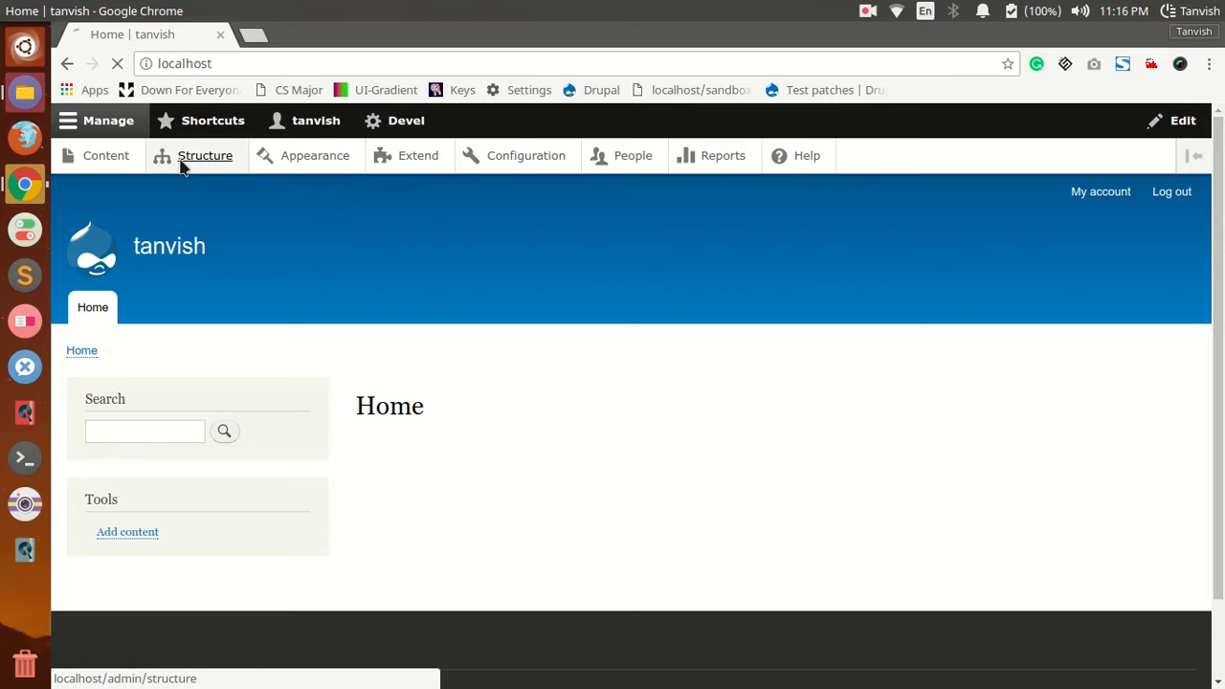
scroll(260, 372, down, 3)
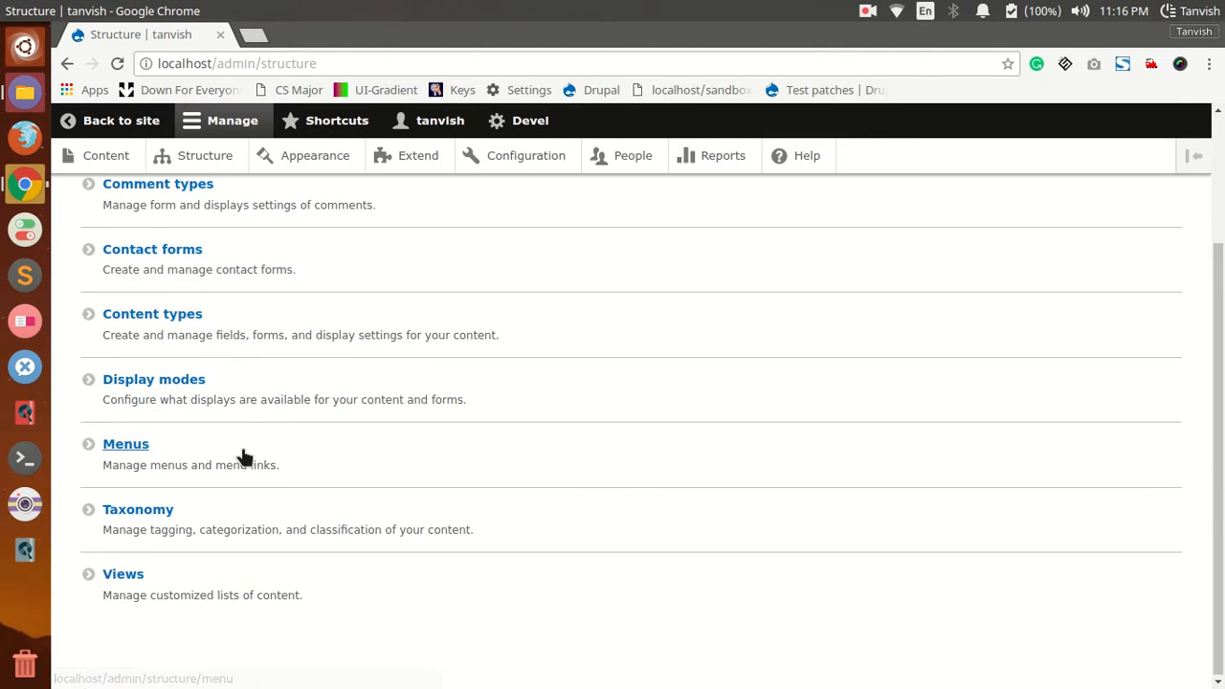
click(129, 572)
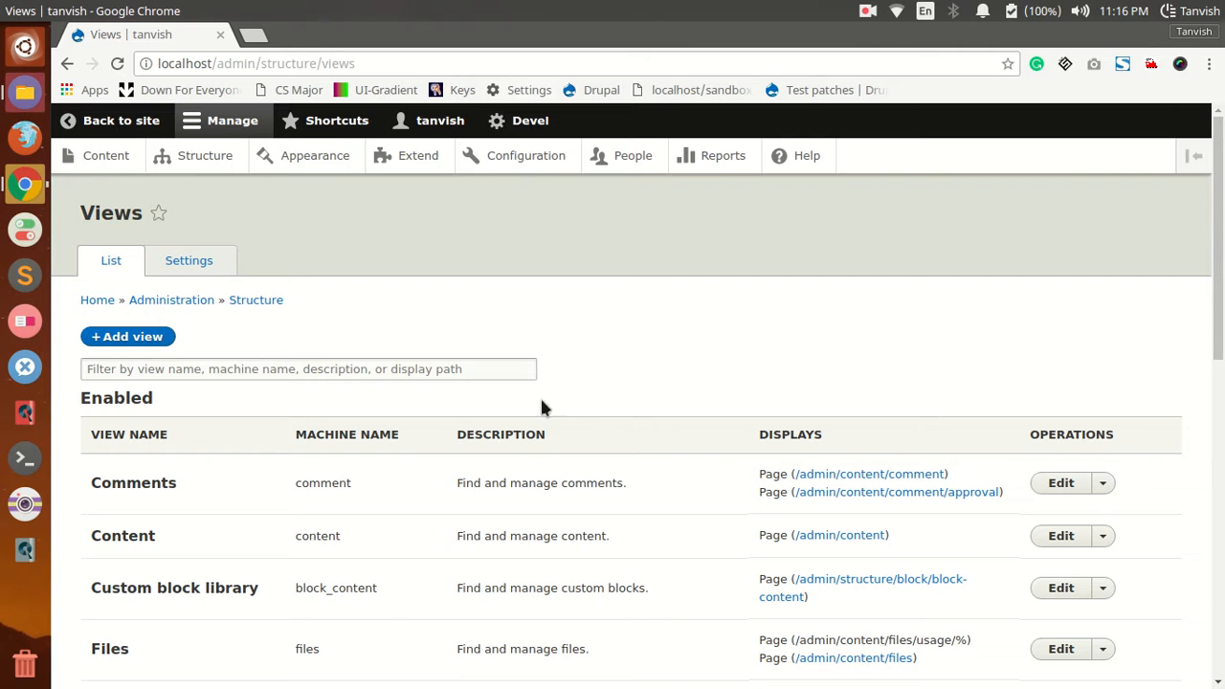
scroll(644, 448, down, 5)
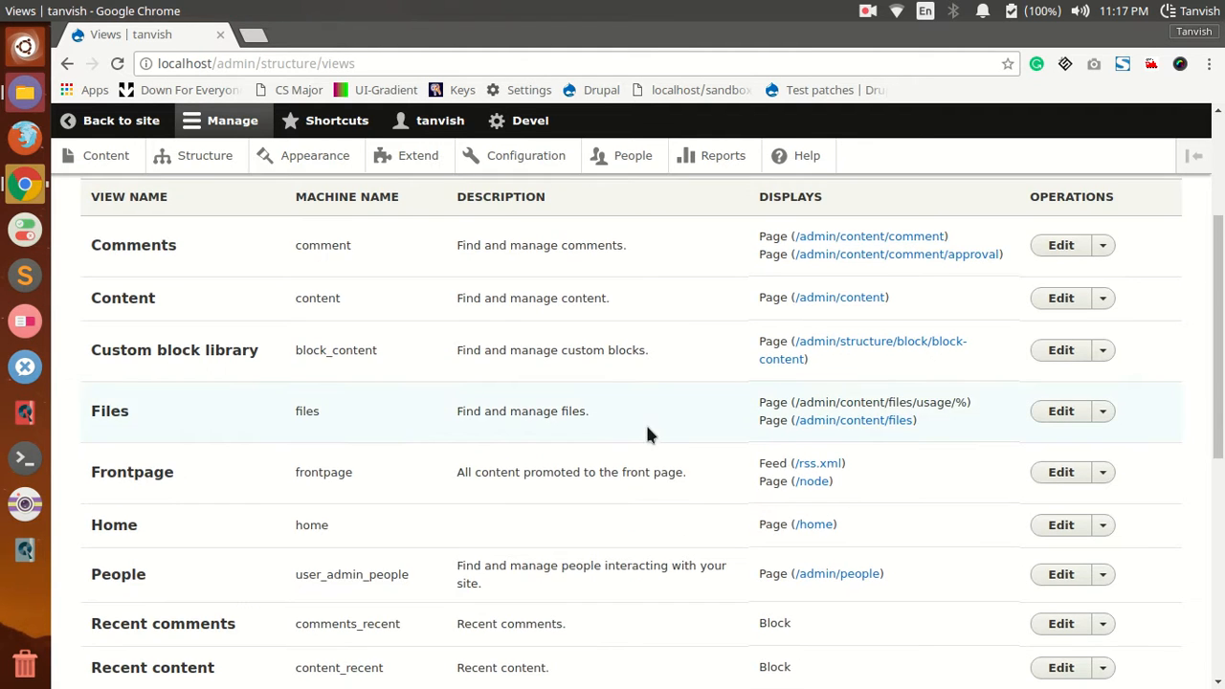
scroll(631, 421, up, 5)
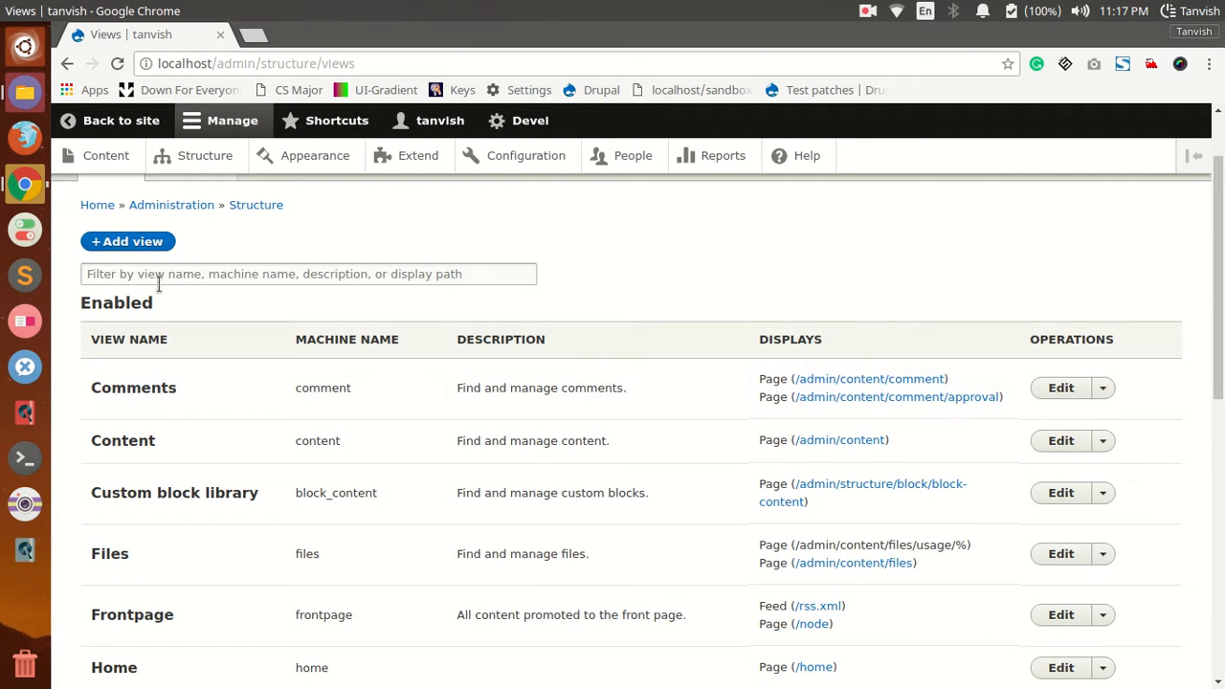
Step: Start adding a new view and name it drupal-view
click(148, 242)
click(185, 351)
text(drupal)
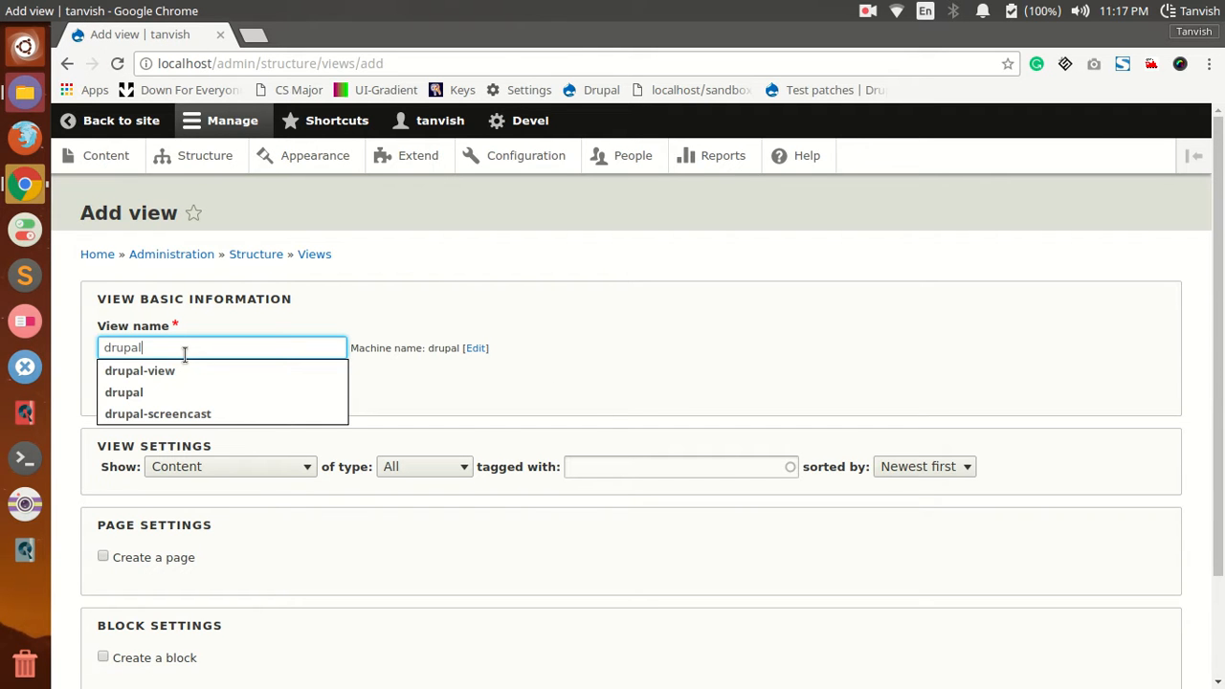
key(Down)
key(Return)
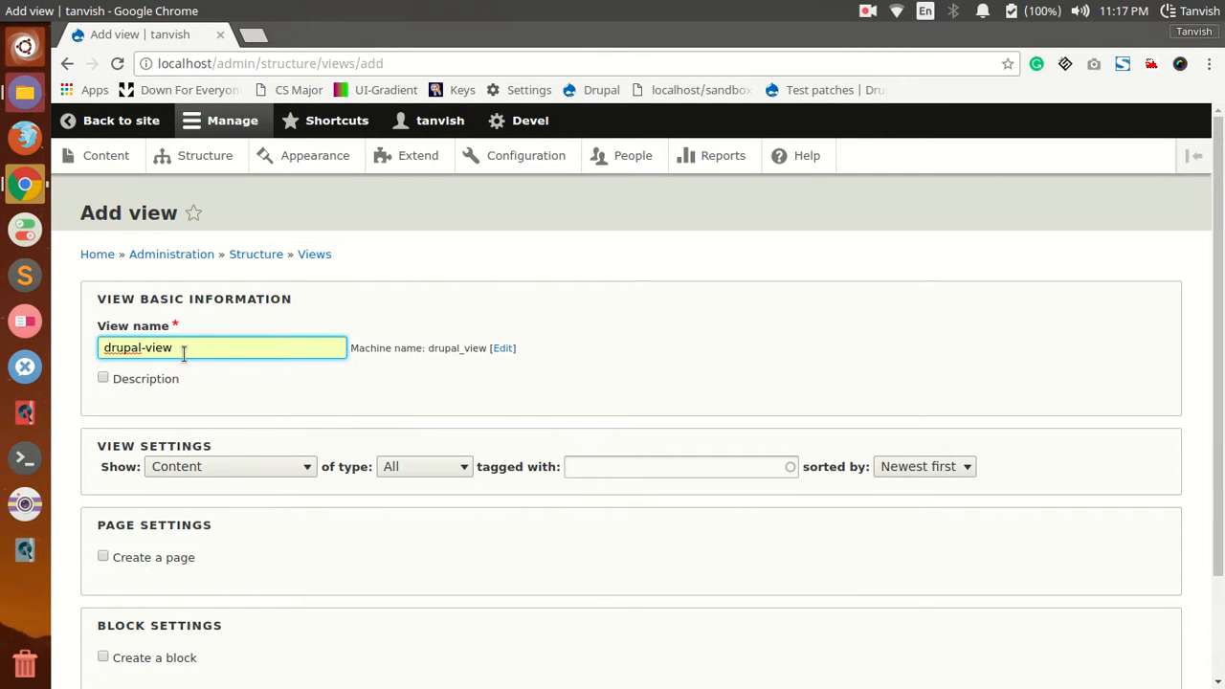
Step: Enable page creation for the new view with the default page settings, and save it for editing
scroll(270, 385, down, 3)
click(104, 431)
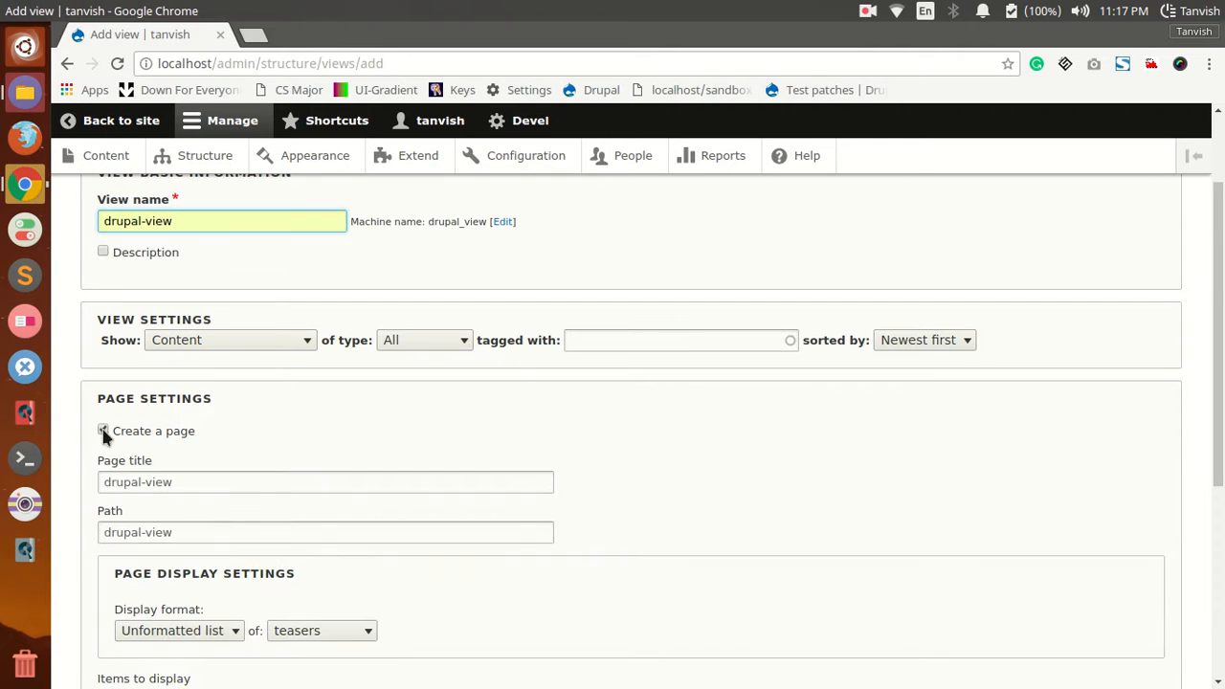
scroll(172, 519, down, 4)
scroll(144, 534, down, 4)
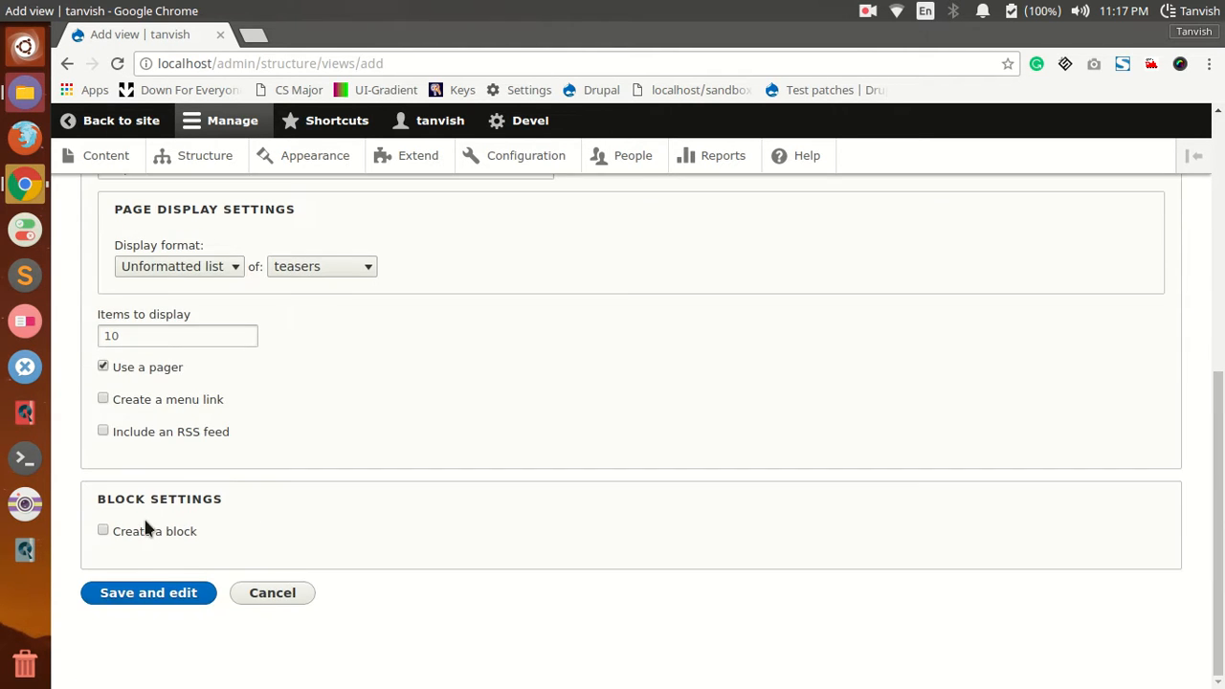
click(134, 595)
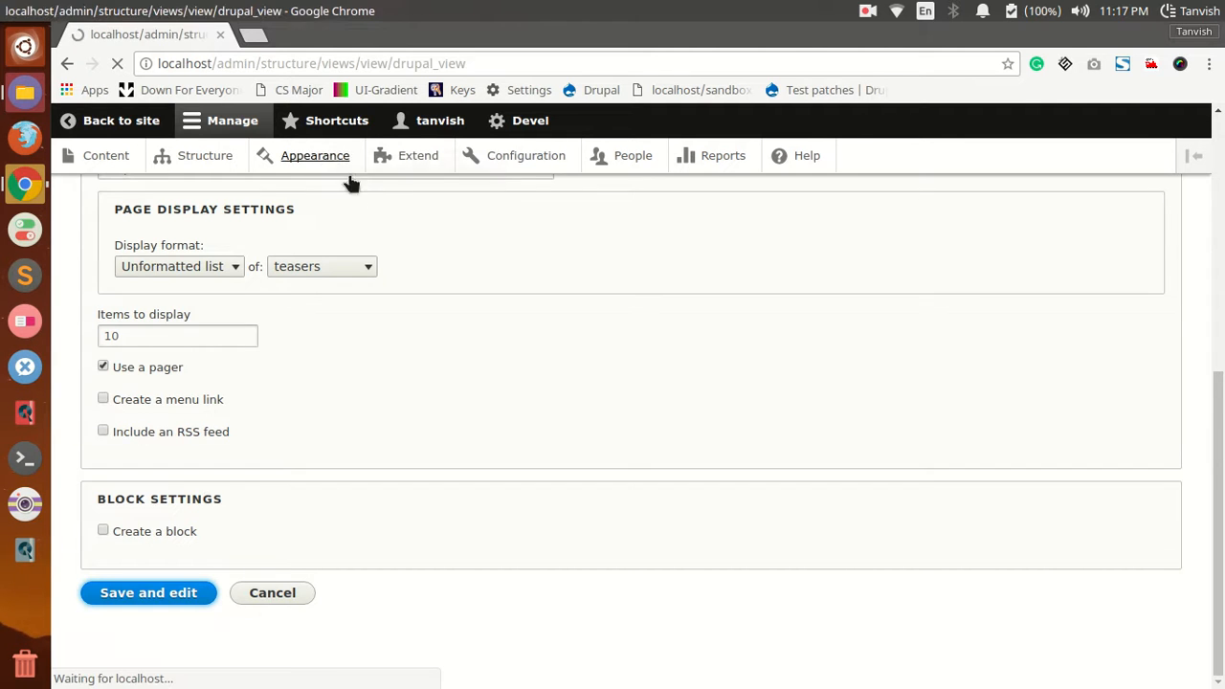
Step: Review the page display settings of the saved view, in particular its path
scroll(453, 340, down, 1)
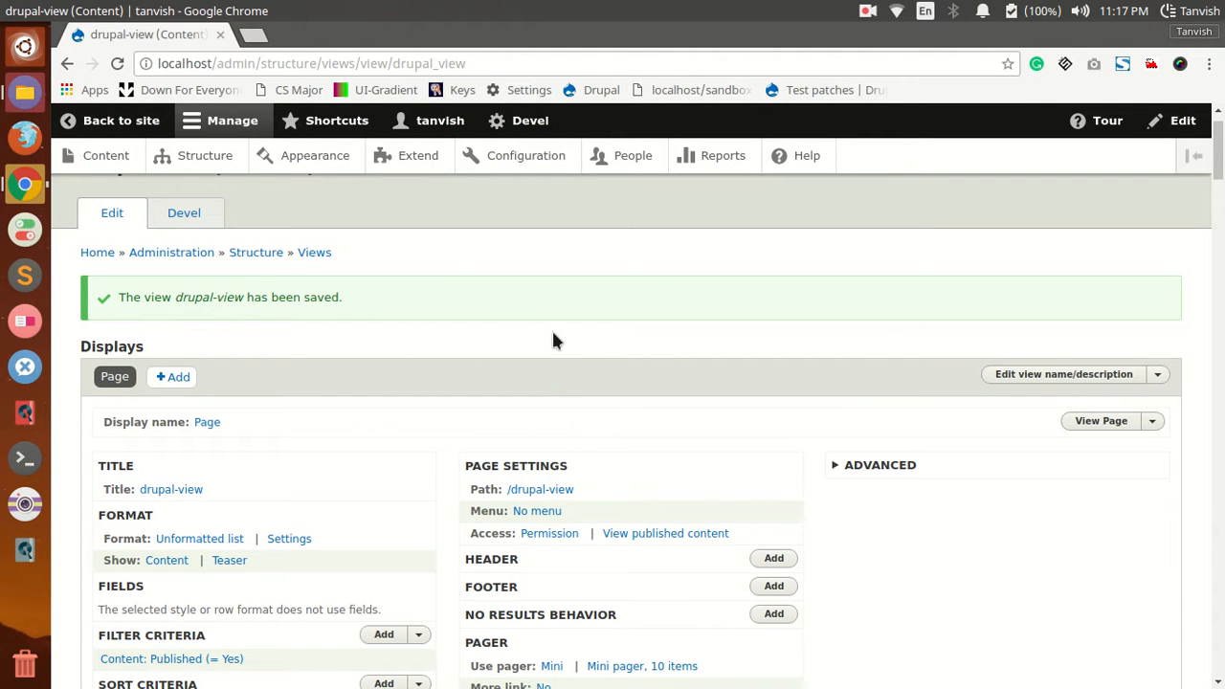
scroll(555, 440, down, 1)
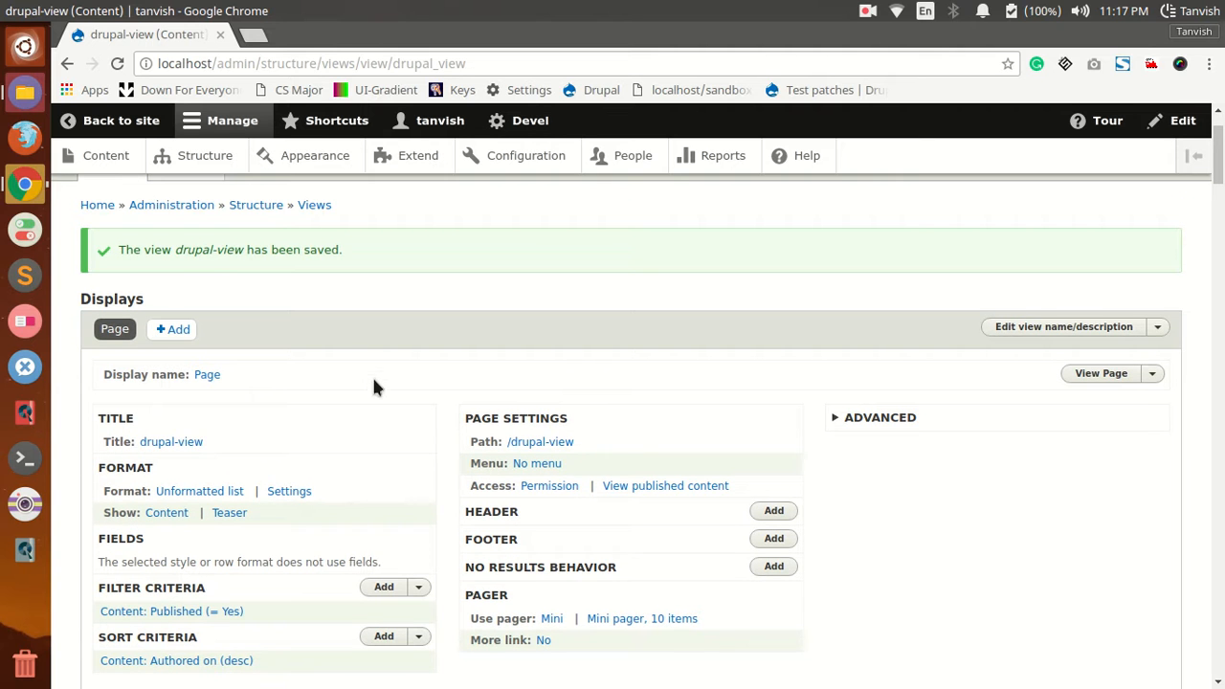
scroll(387, 370, down, 2)
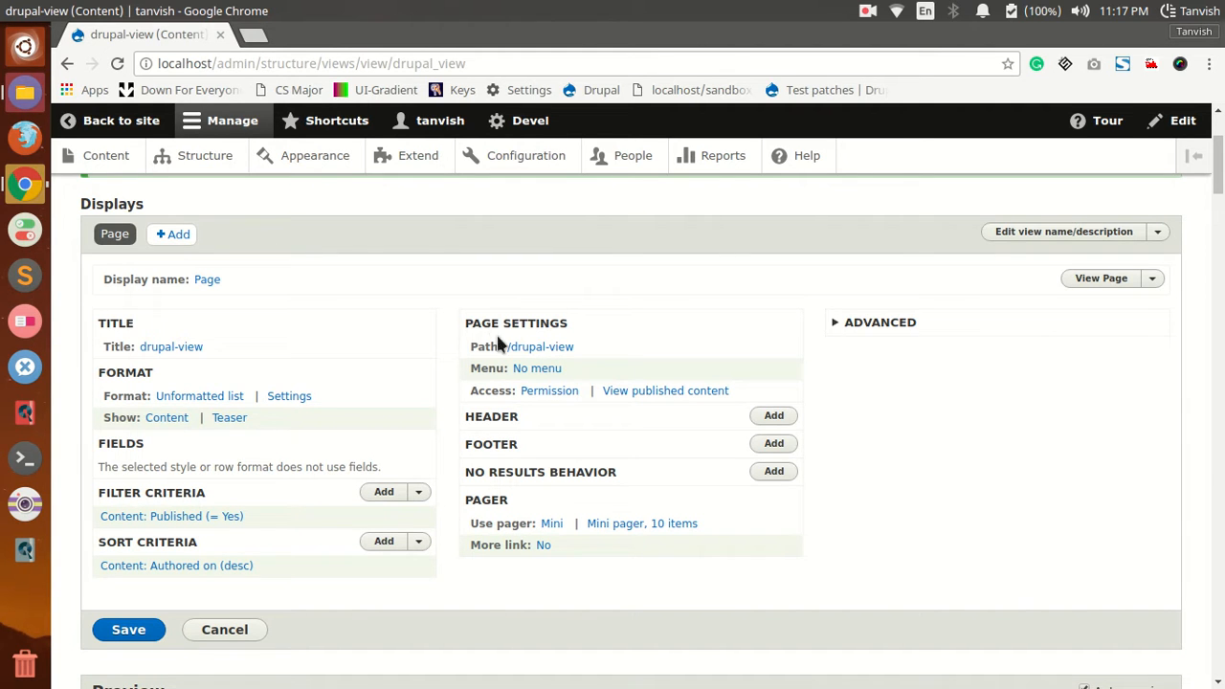
drag(470, 346, 589, 341)
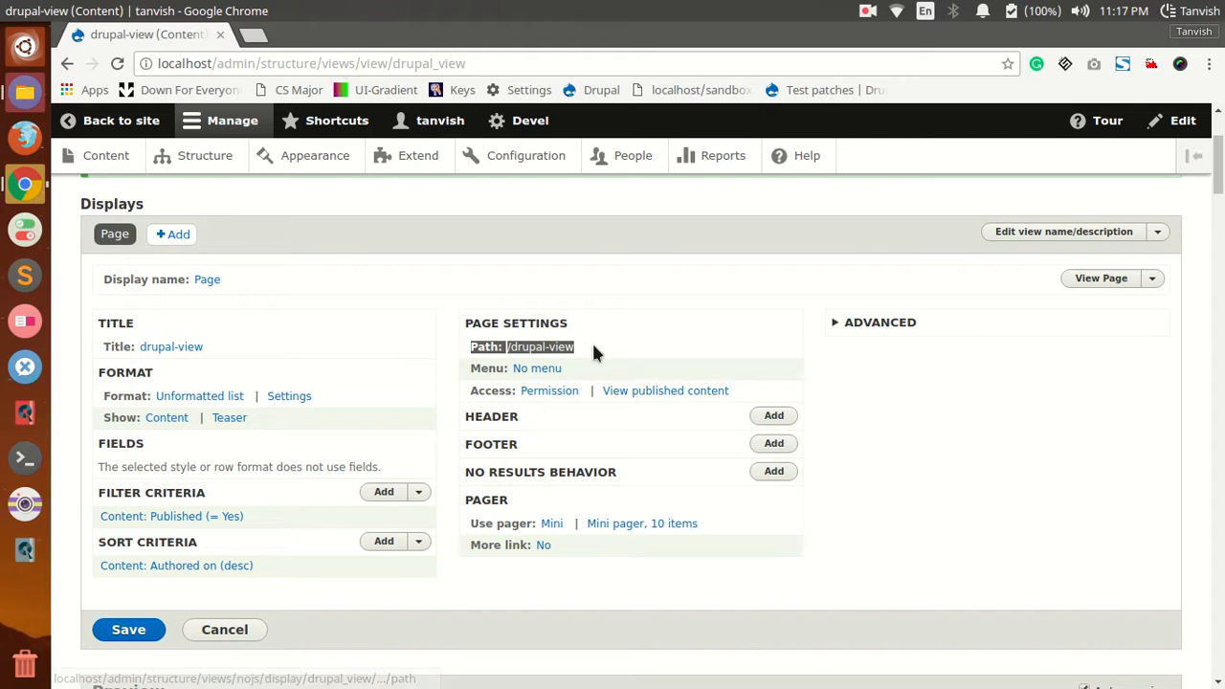
click(591, 342)
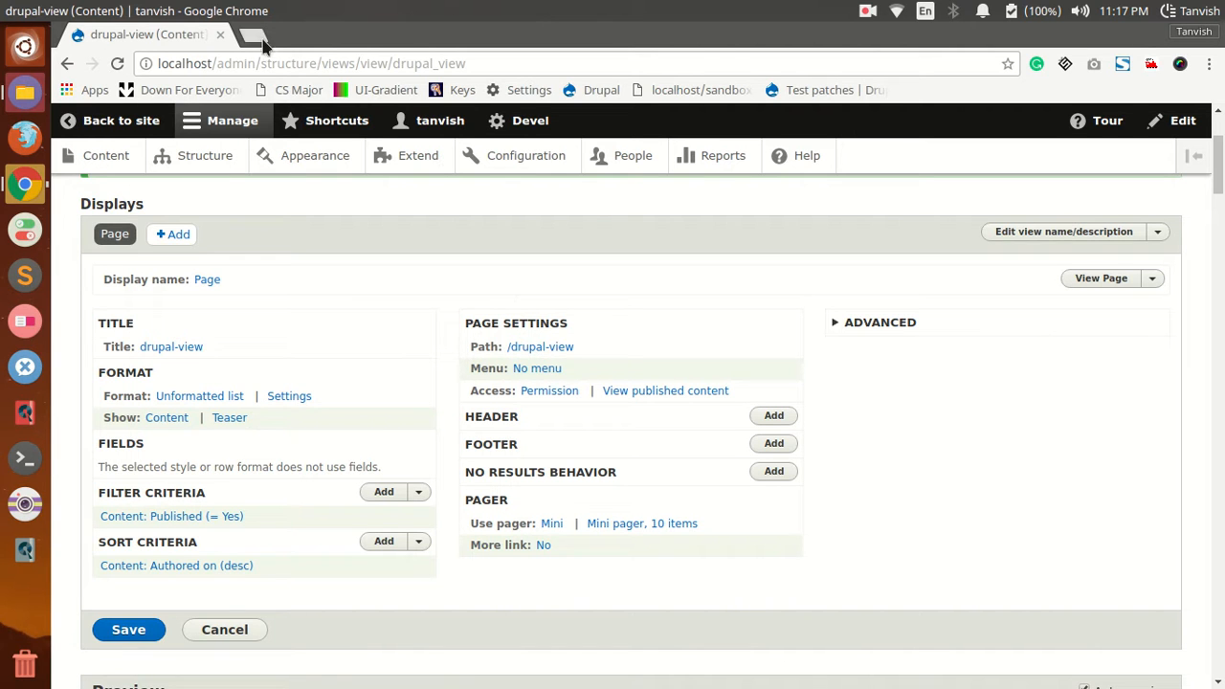
Step: Open the site's home page at localhost in a new browser tab
key(ctrl+t)
text(loc)
key(BackSpace)
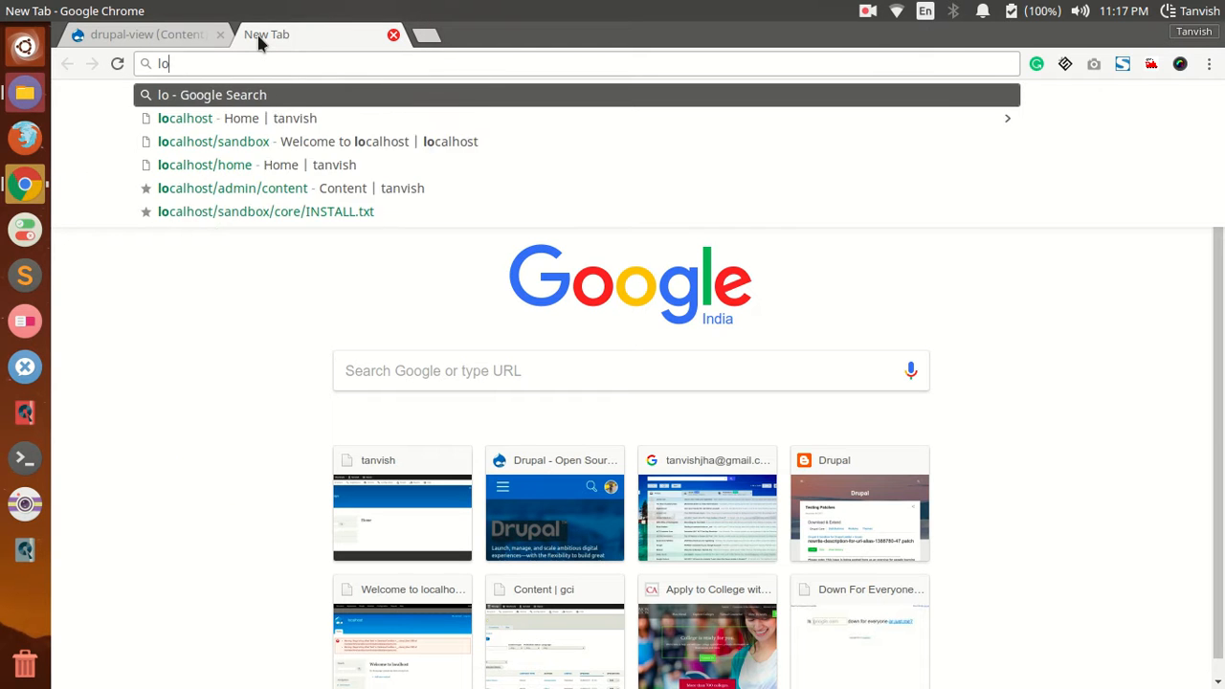
text(cas)
key(BackSpace)
text(lhost)
key(Return)
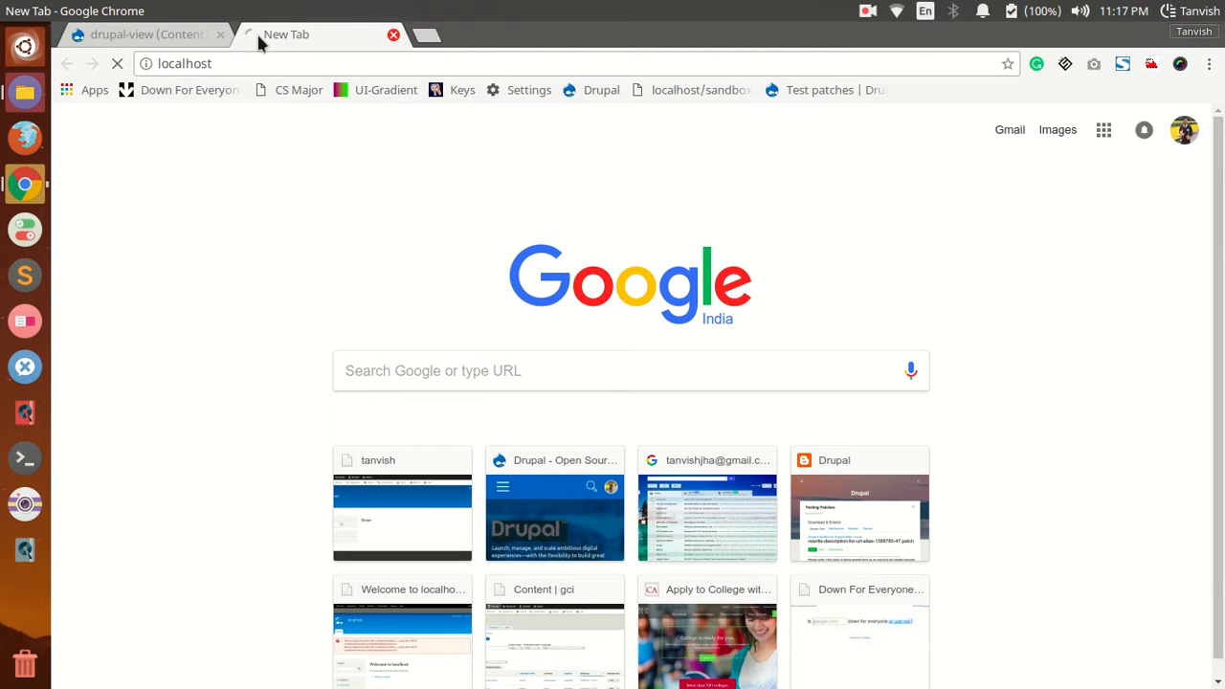
Step: Go to localhost/drupal-view and look through the content listed on the view's page
click(339, 63)
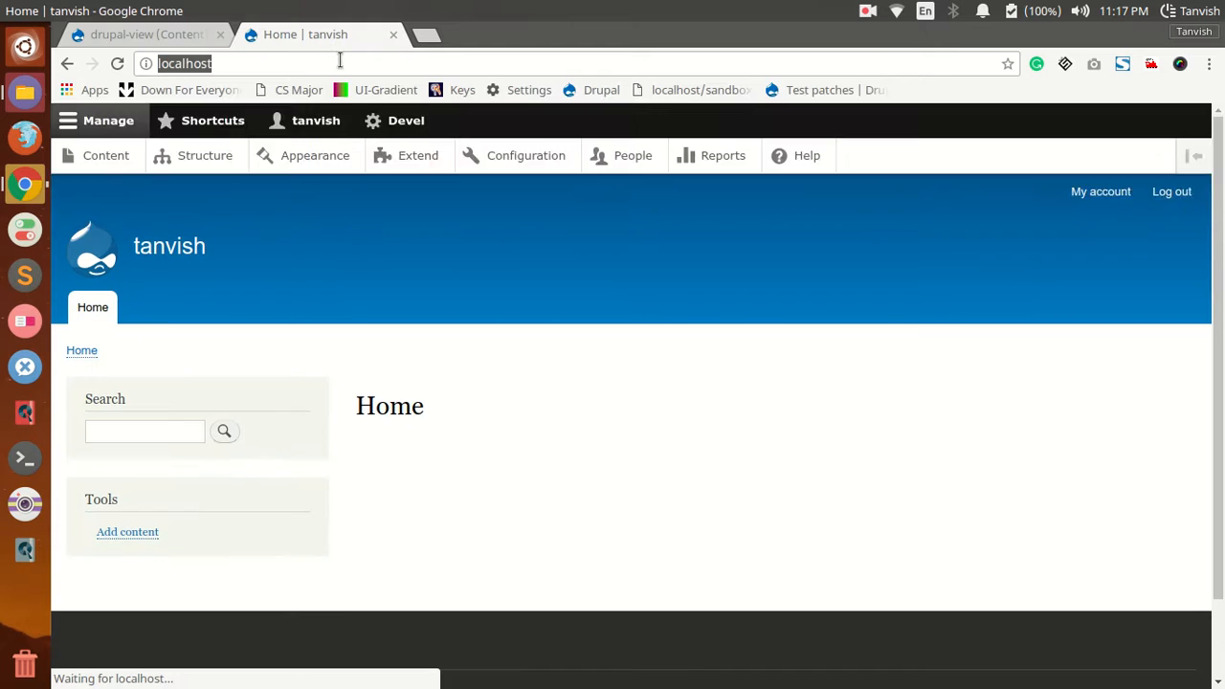
click(351, 63)
text(/drupal-view)
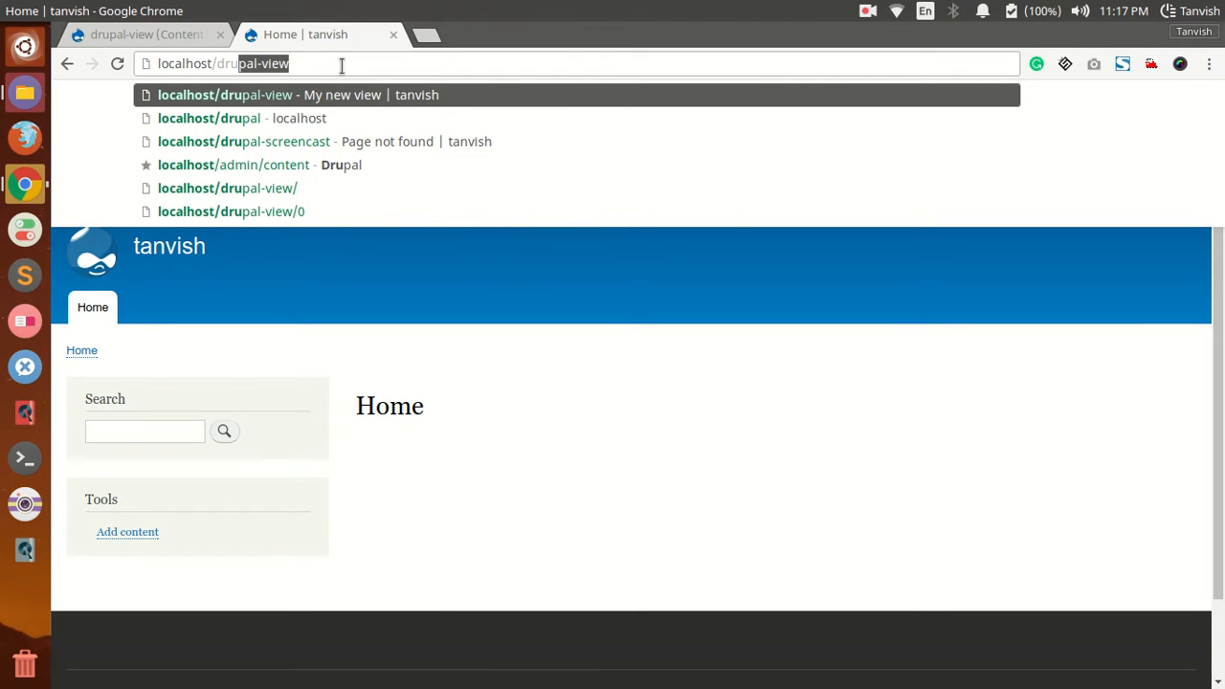
key(Return)
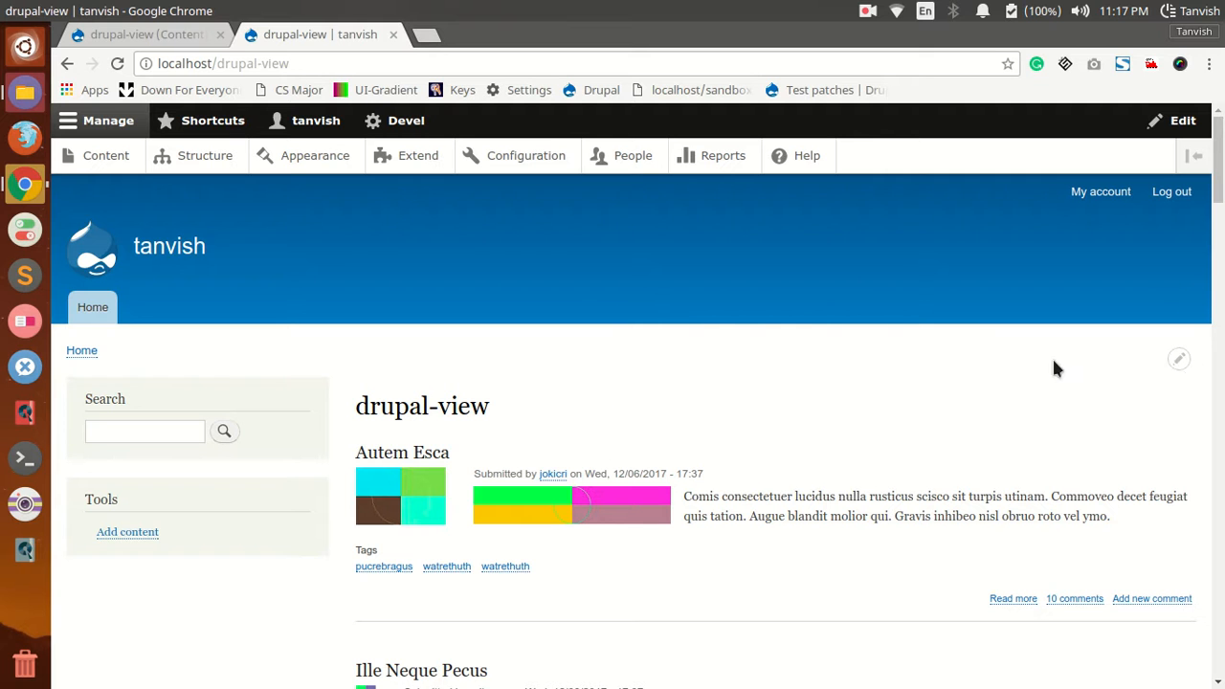
scroll(957, 480, down, 3)
scroll(831, 500, up, 2)
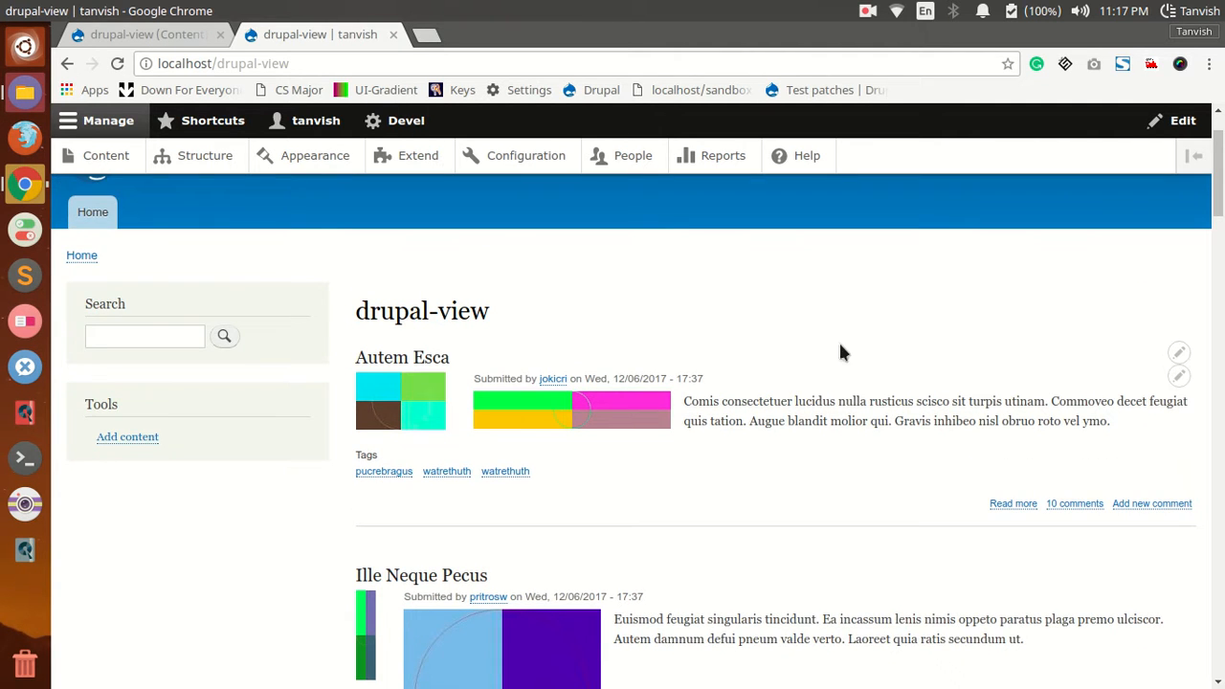
scroll(793, 427, down, 3)
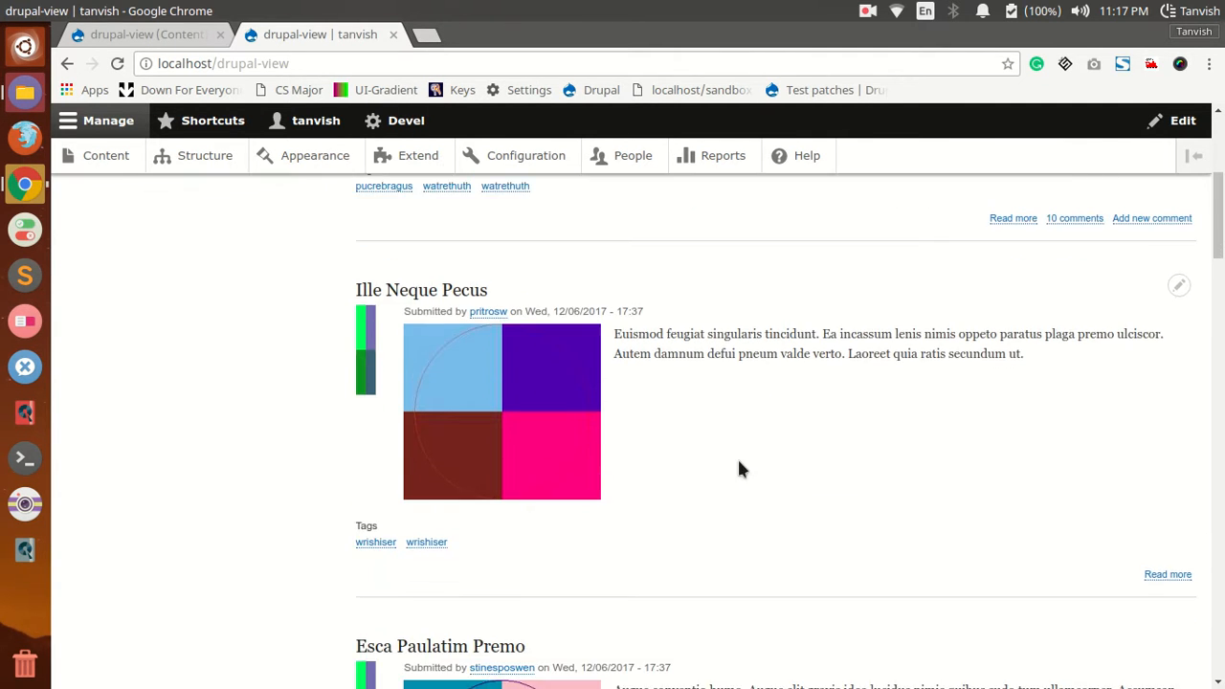
Step: Inspect the Generate content options in the development configuration with Article selected, and return to the view's page without generating
click(522, 162)
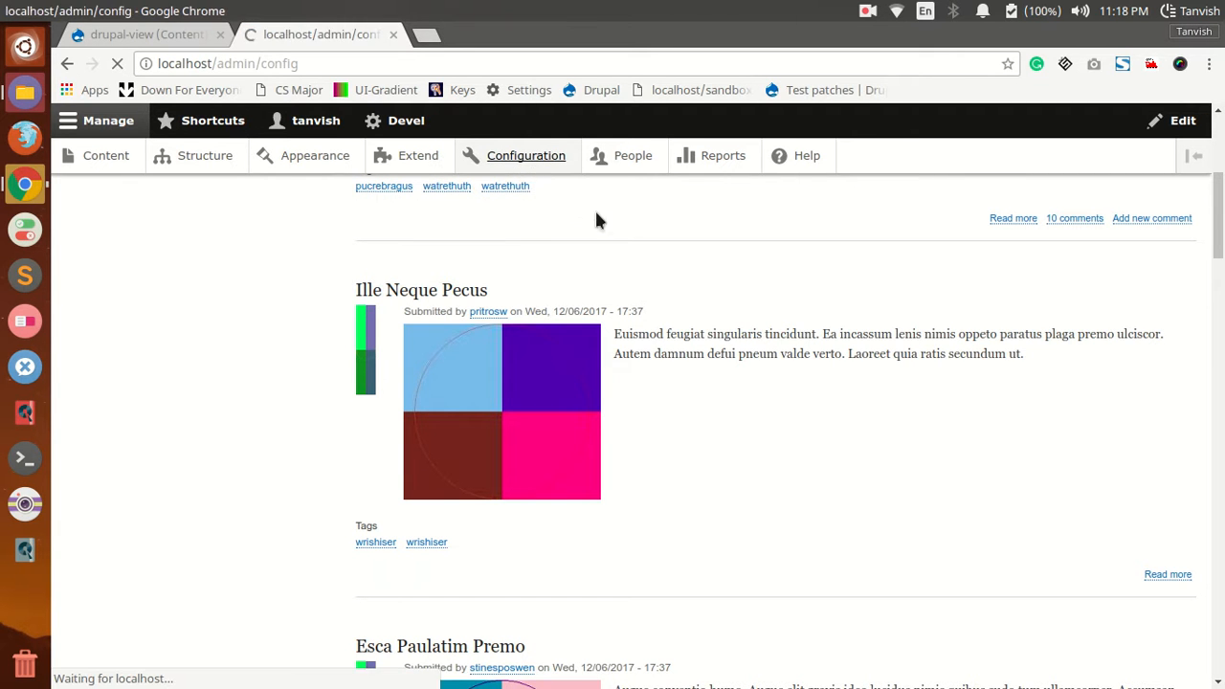
scroll(303, 298, down, 2)
scroll(311, 322, down, 5)
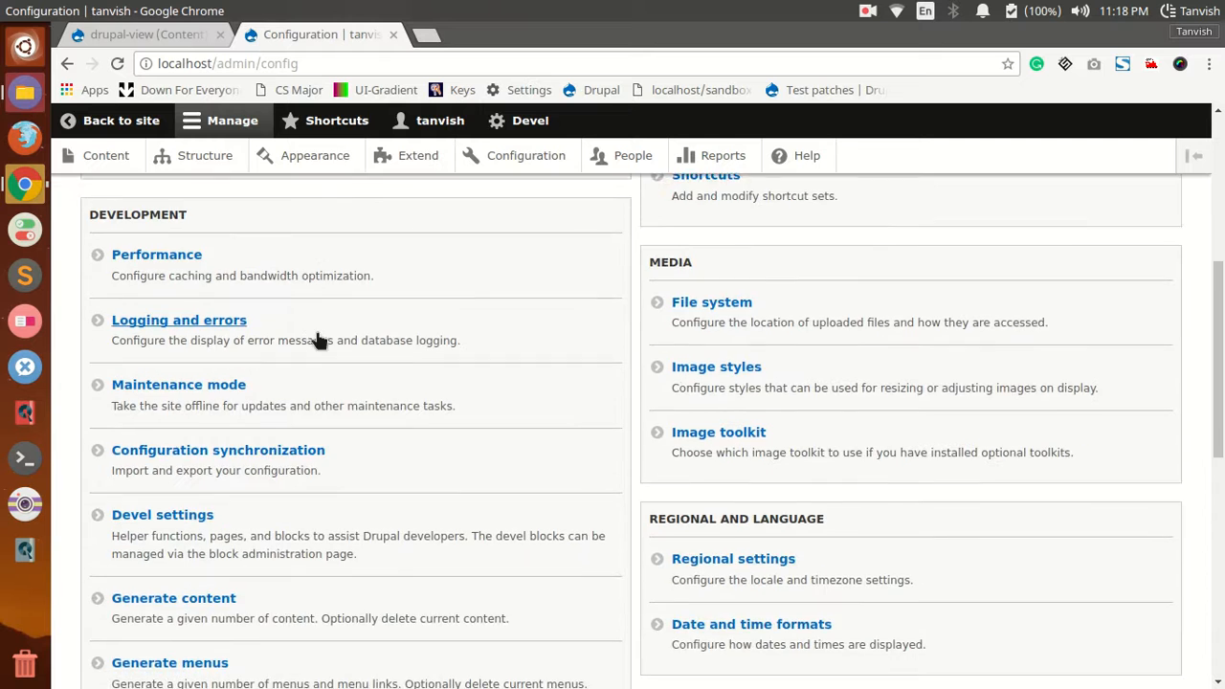
click(233, 363)
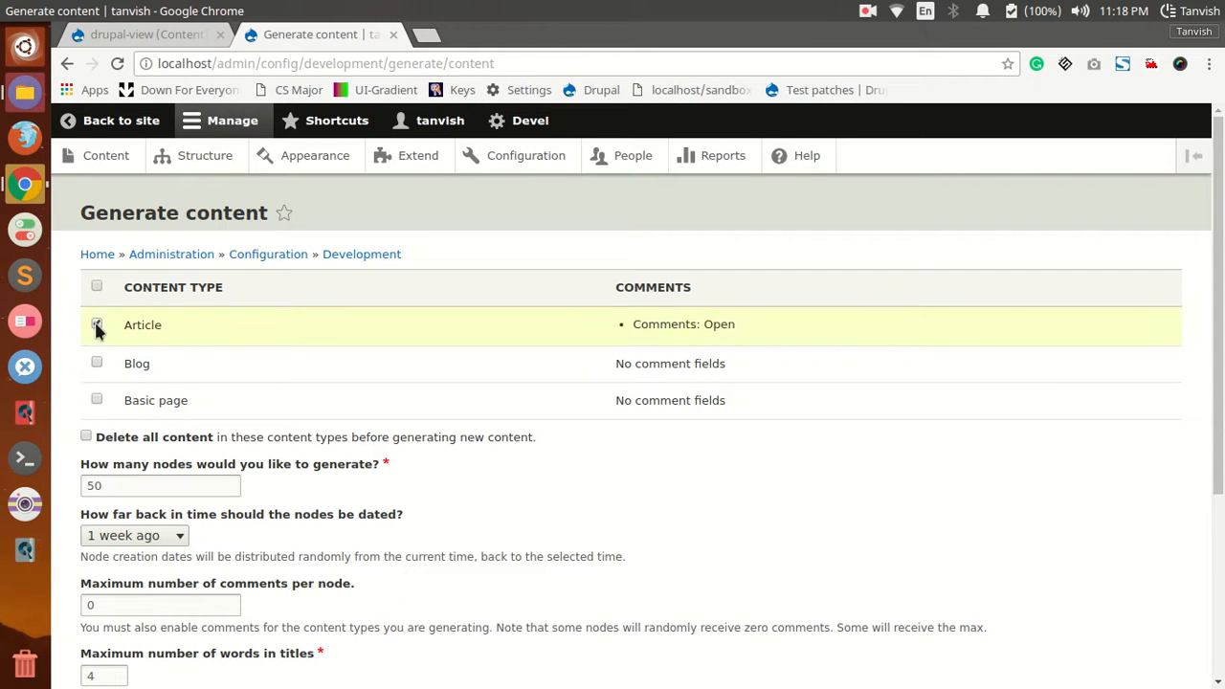
scroll(134, 364, down, 1)
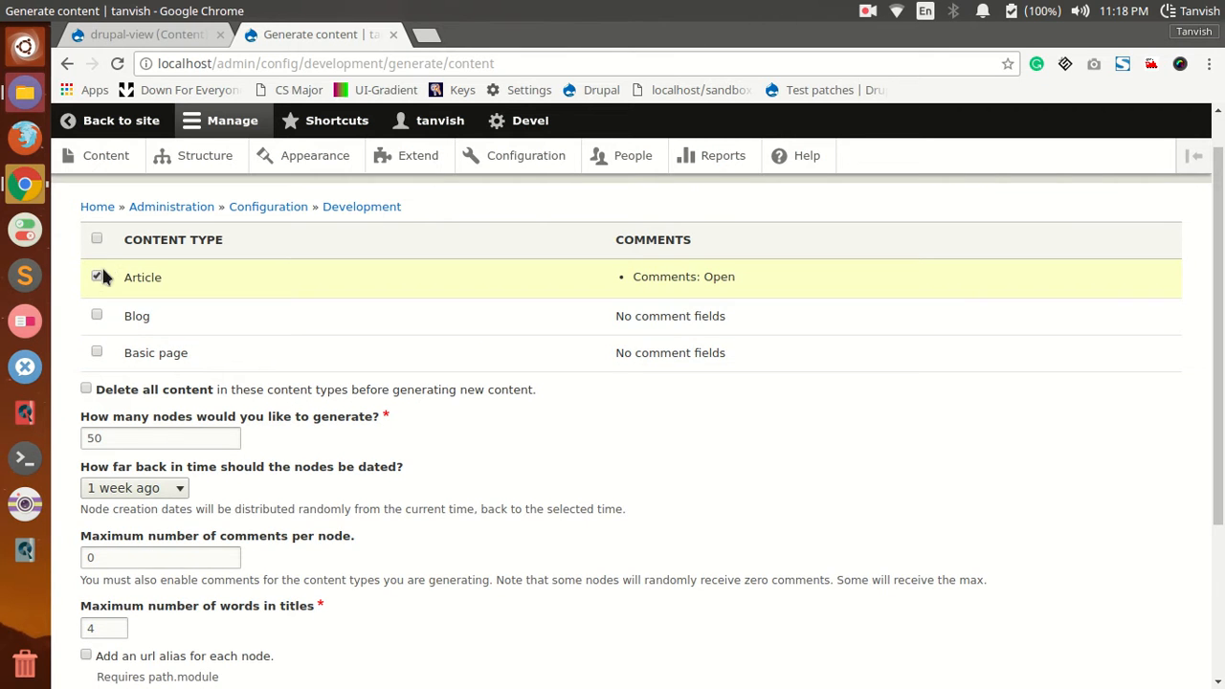
scroll(147, 315, down, 5)
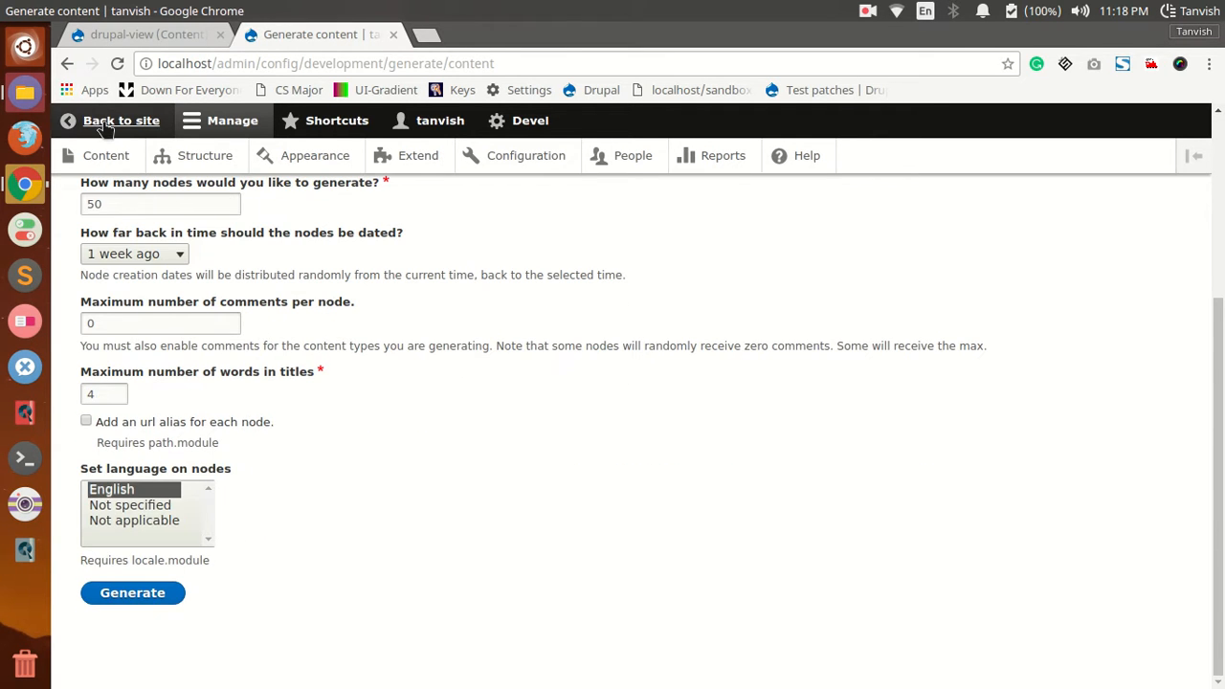
click(100, 125)
scroll(621, 321, down, 5)
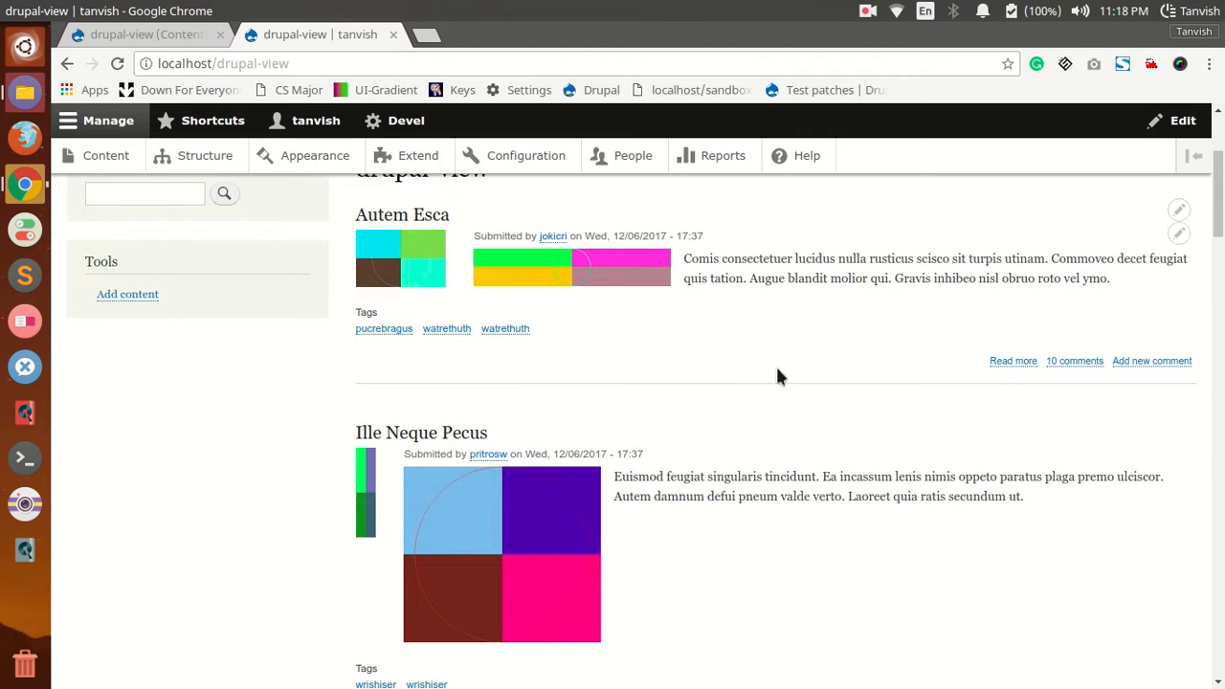
scroll(266, 177, up, 5)
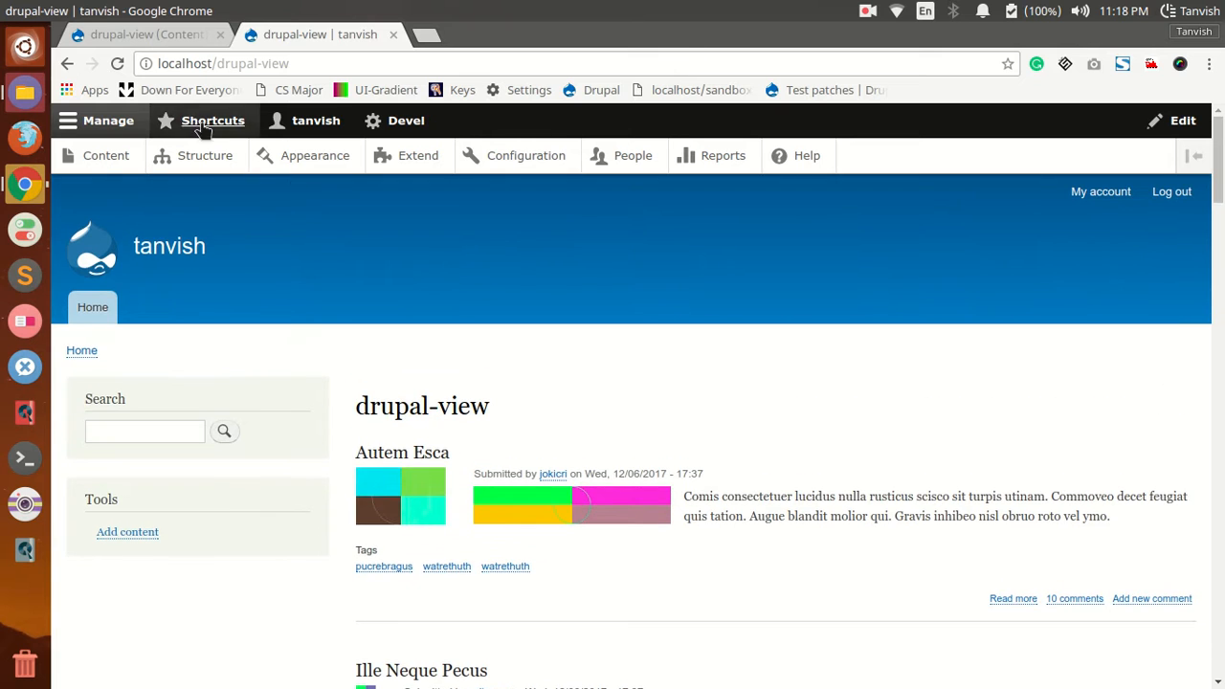
Step: Change the title of the drupal-view page display to "My new view" and apply it
click(167, 33)
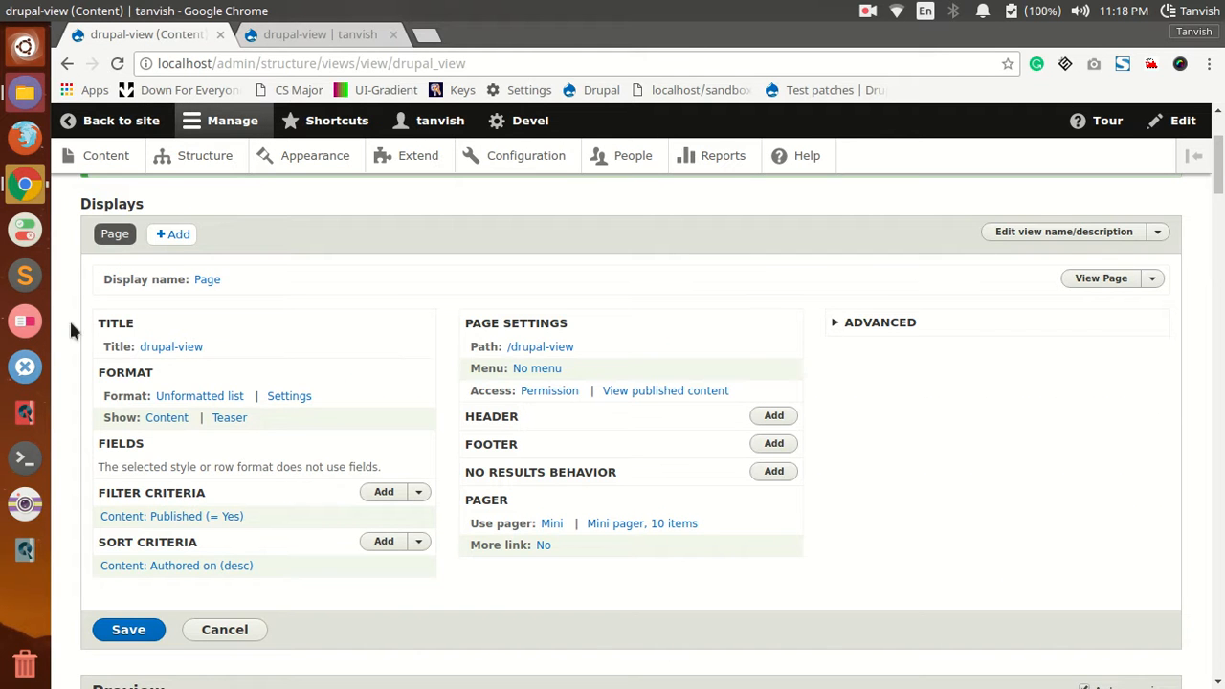
click(161, 350)
click(321, 392)
key(ctrl+shift+Left)
key(ctrl+shift+Left)
text(My brand)
key(BackSpace)
key(BackSpace)
key(BackSpace)
key(BackSpace)
key(BackSpace)
text(ew)
key(BackSpace)
key(BackSpace)
key(Down)
key(Return)
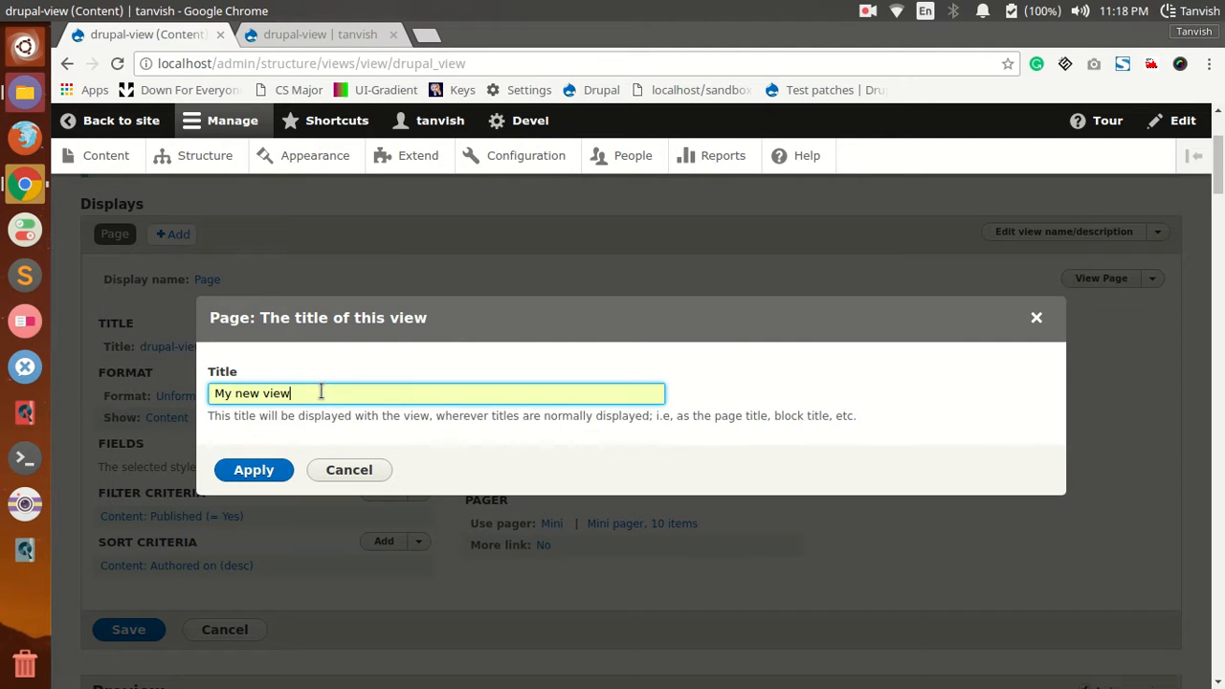
click(273, 475)
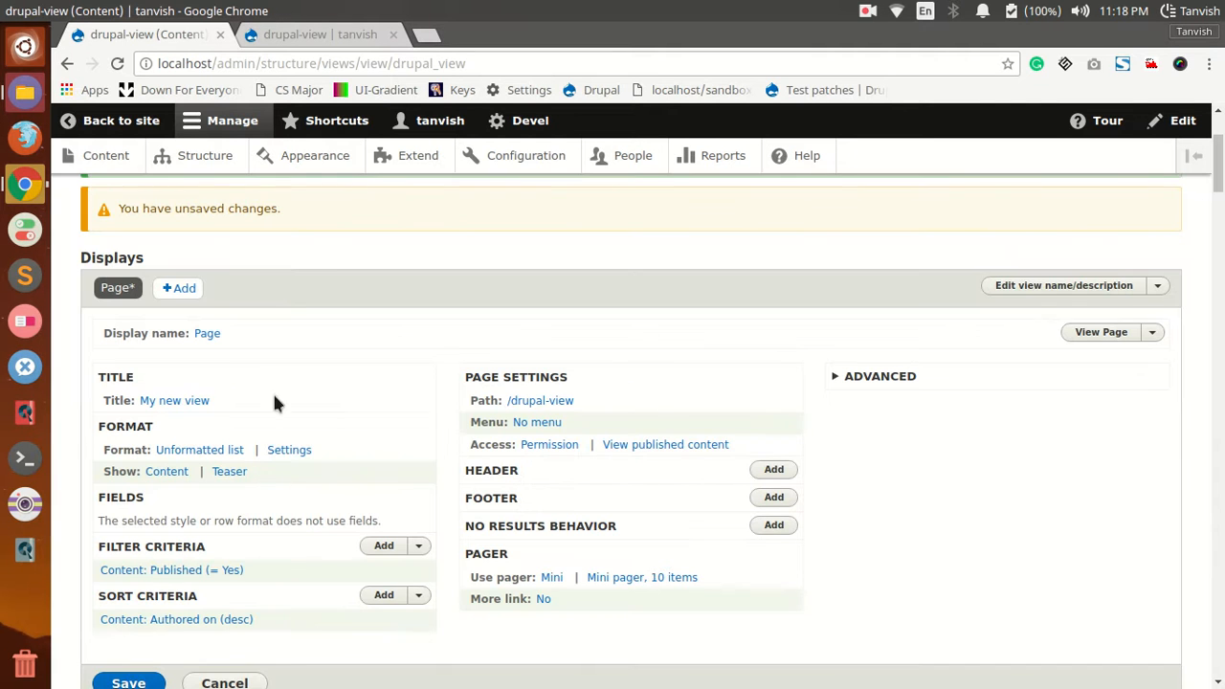
Step: Save the edited view and check the title on its page in the other browser tab
click(127, 681)
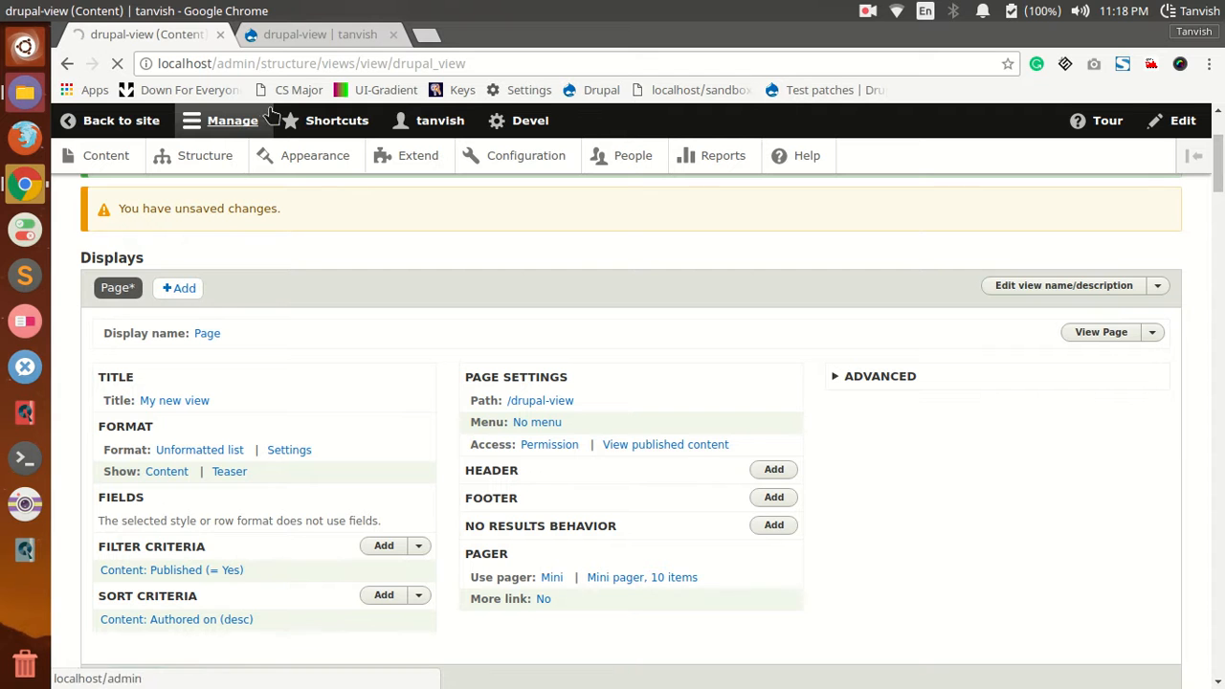
click(275, 34)
click(145, 34)
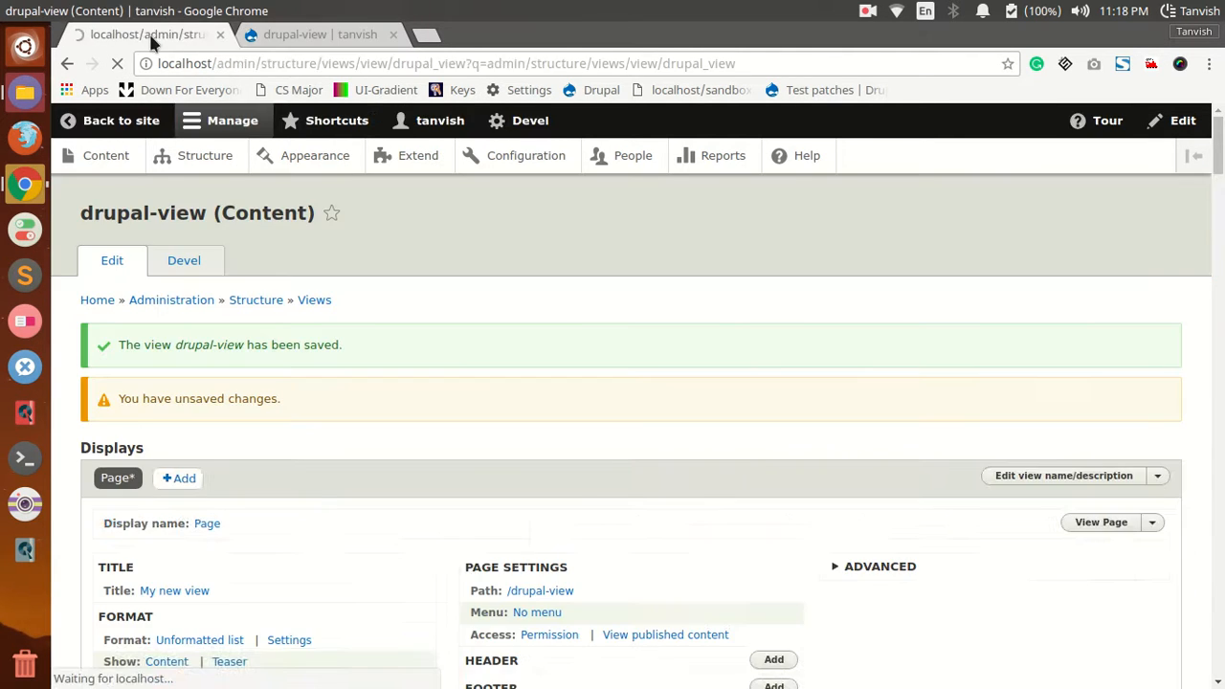
click(256, 36)
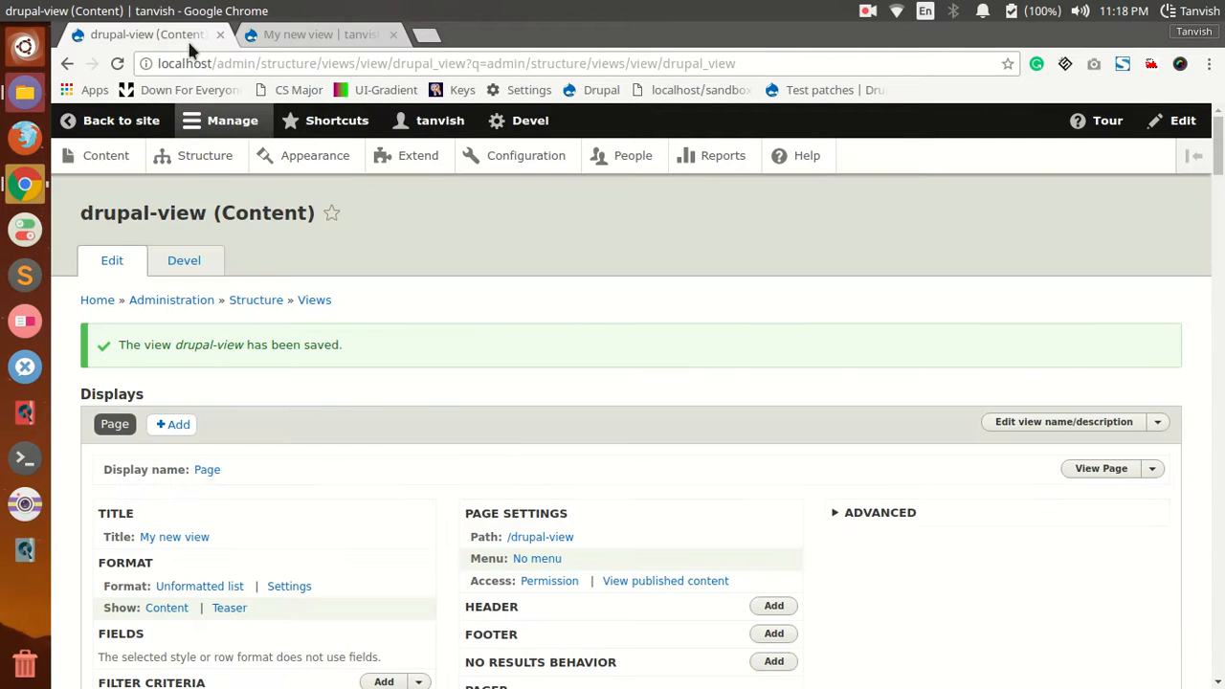
Step: Look through how the content is laid out on the view's page in the other browser tab
click(192, 36)
click(257, 36)
scroll(567, 524, down, 2)
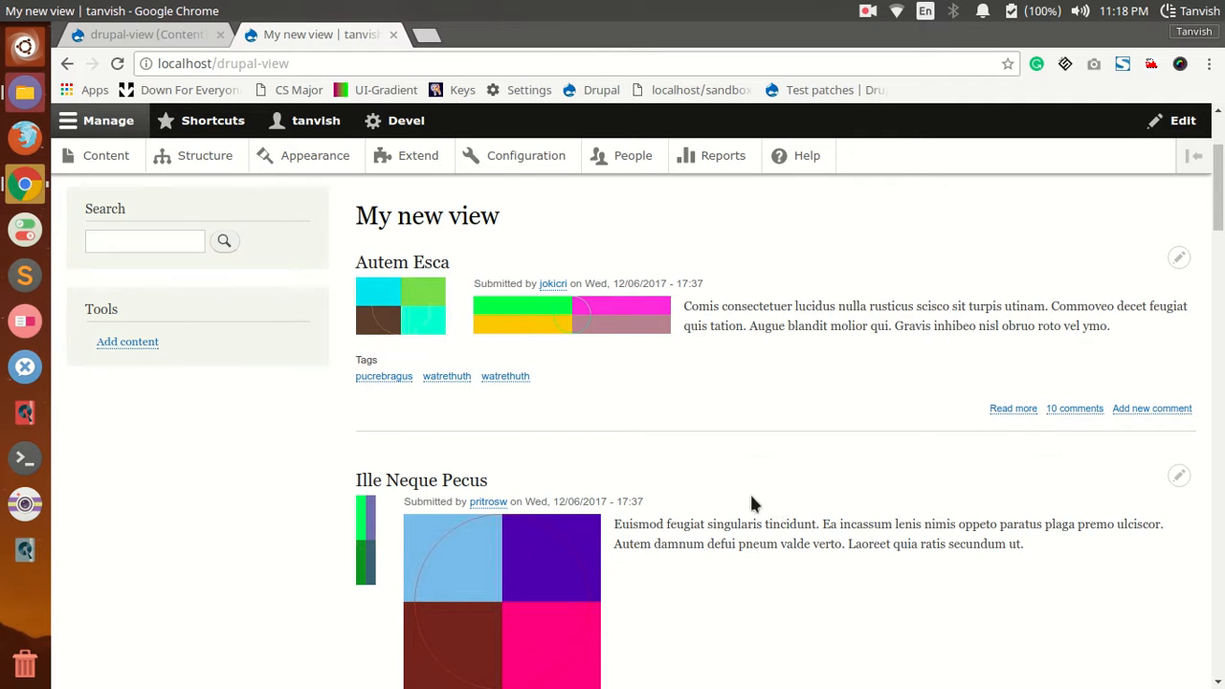
scroll(749, 499, down, 6)
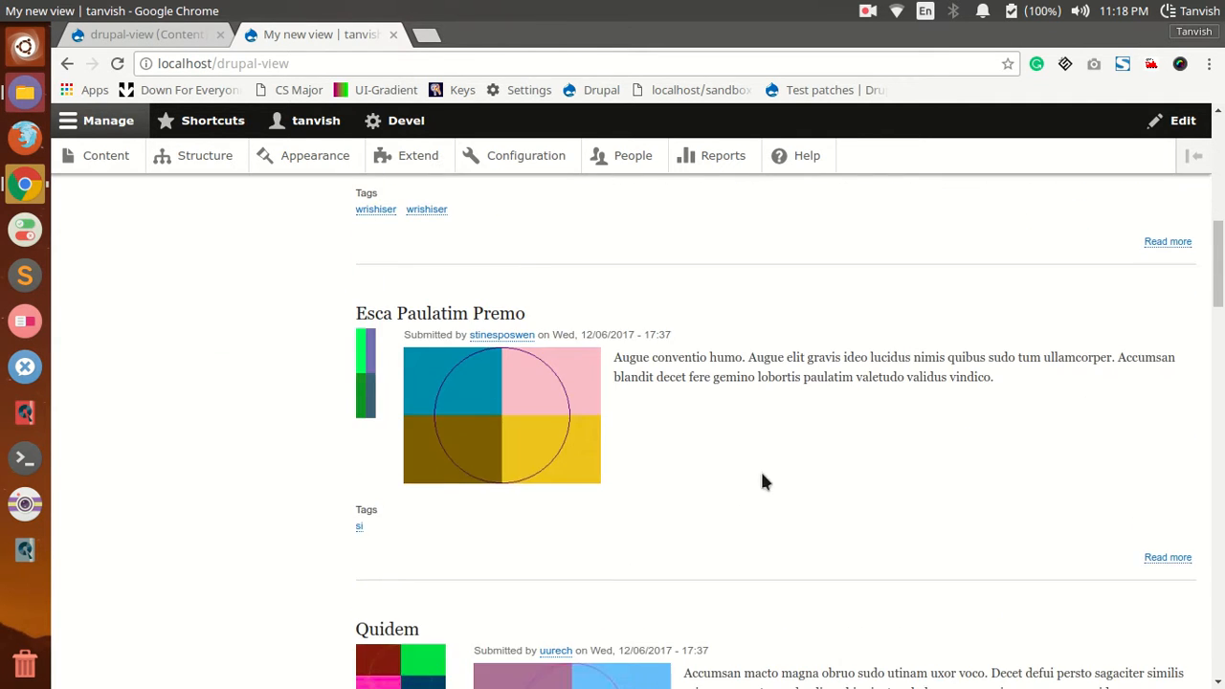
Step: Change the page display's format to Grid with 3 columns and apply the style options
click(182, 35)
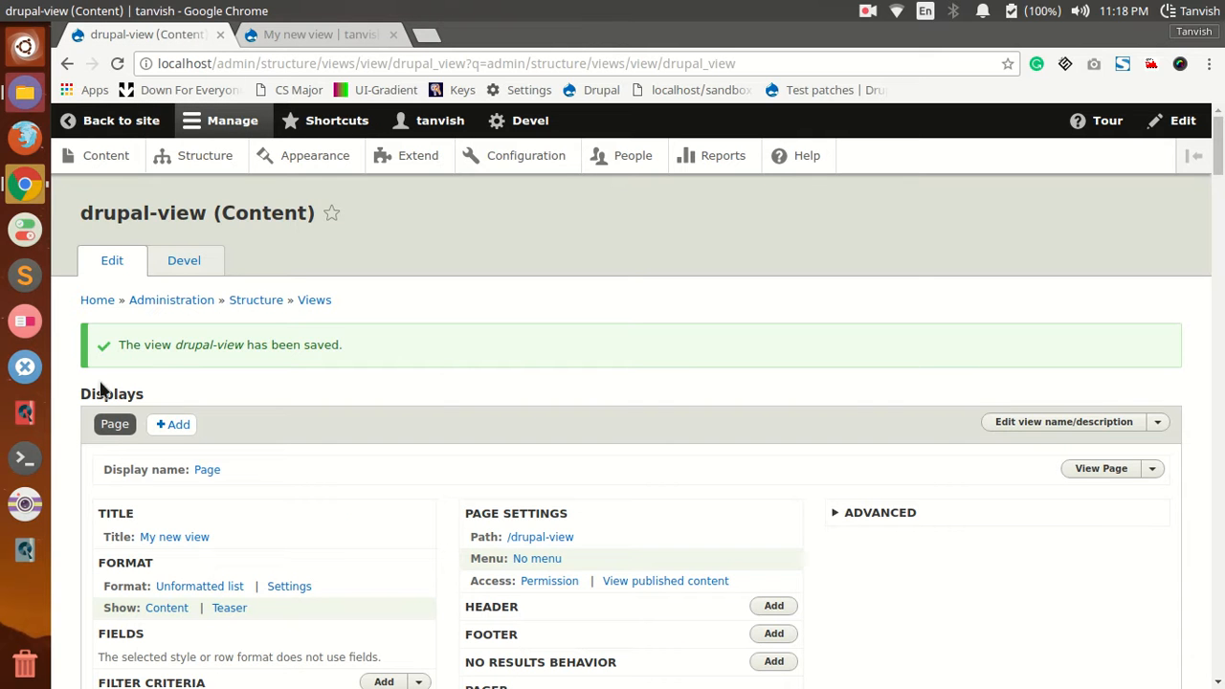
click(199, 586)
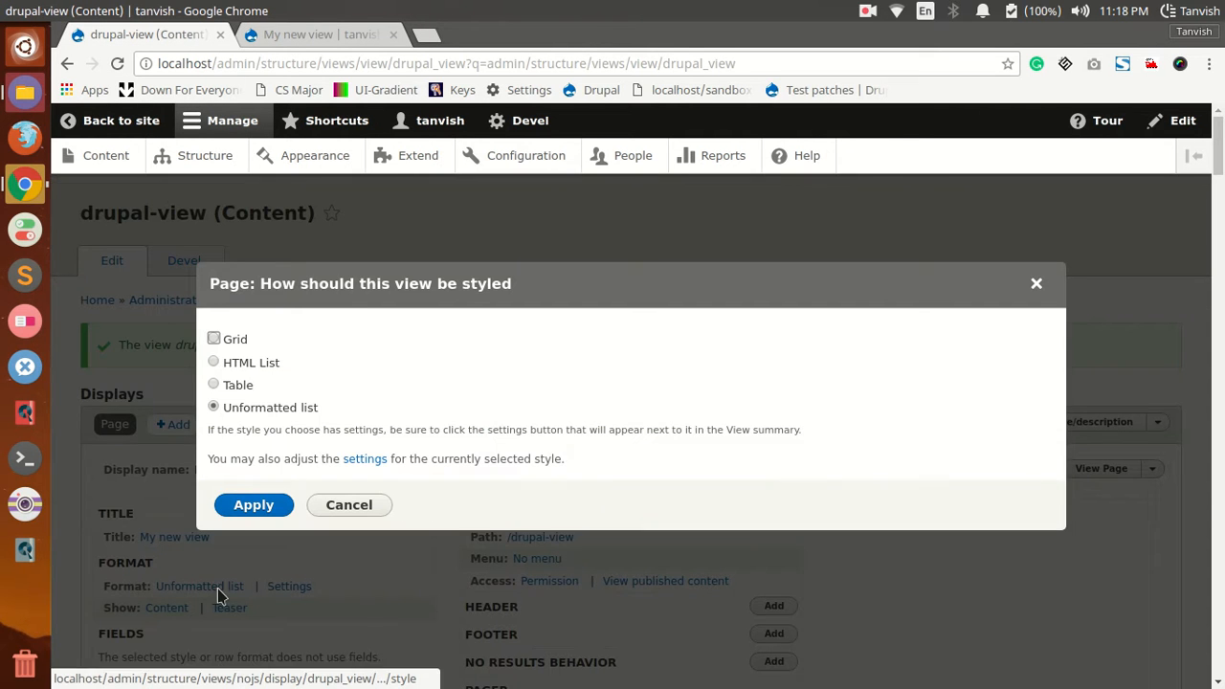
click(213, 338)
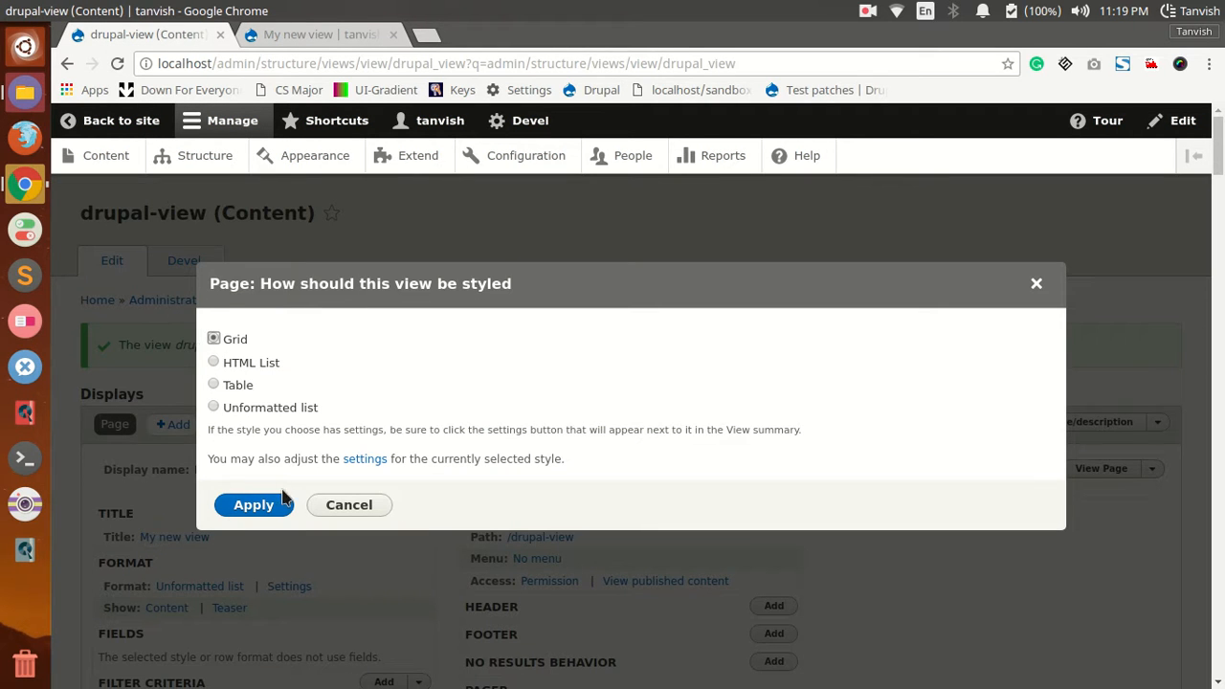
click(255, 506)
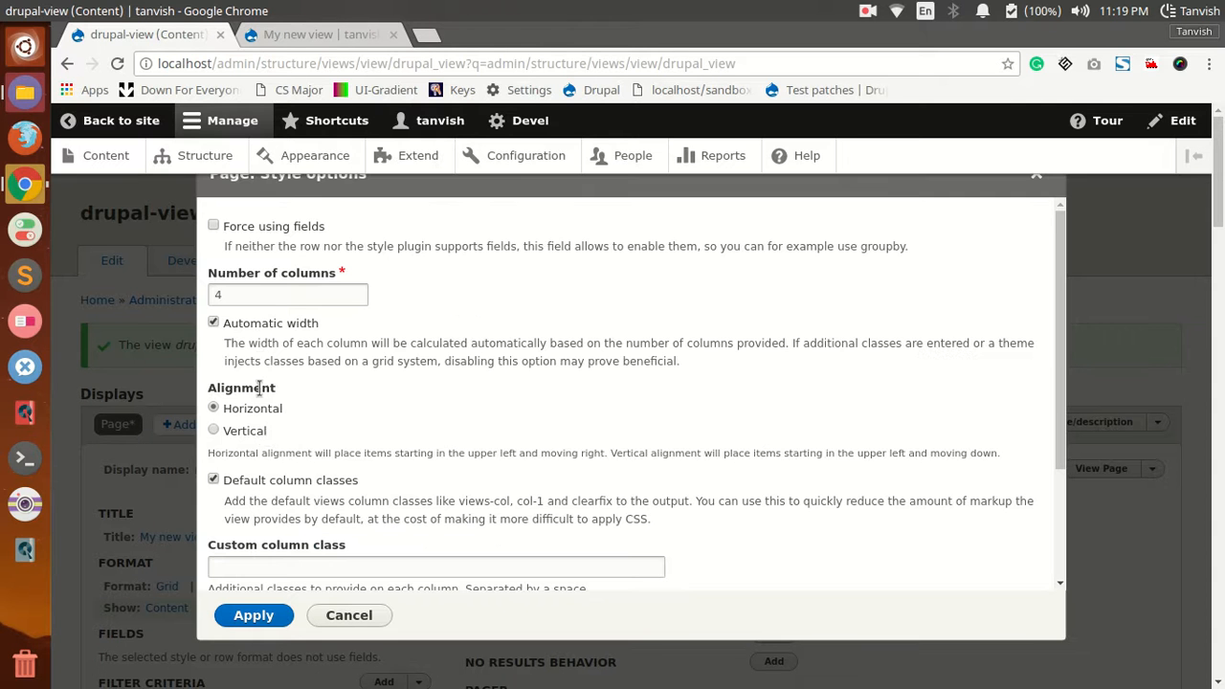
click(227, 297)
drag(227, 297, 198, 301)
text(3)
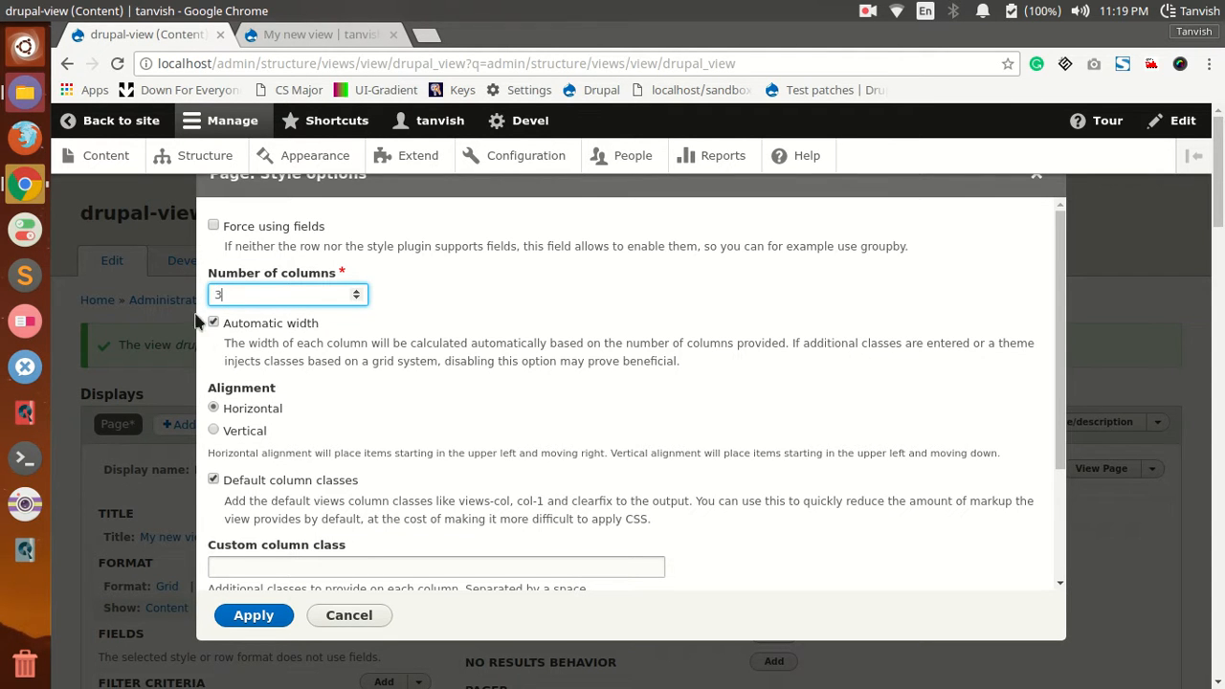
click(269, 617)
Step: Save the view and check the grid layout on its page in the other browser tab
scroll(273, 608, down, 4)
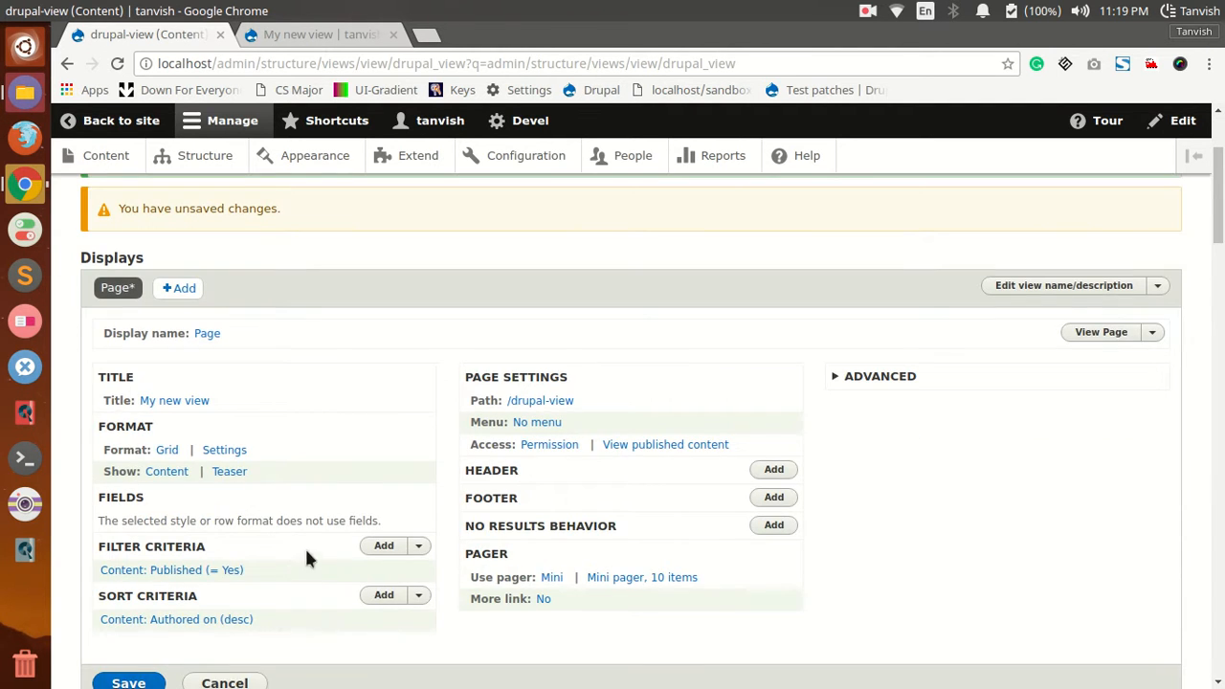
click(128, 683)
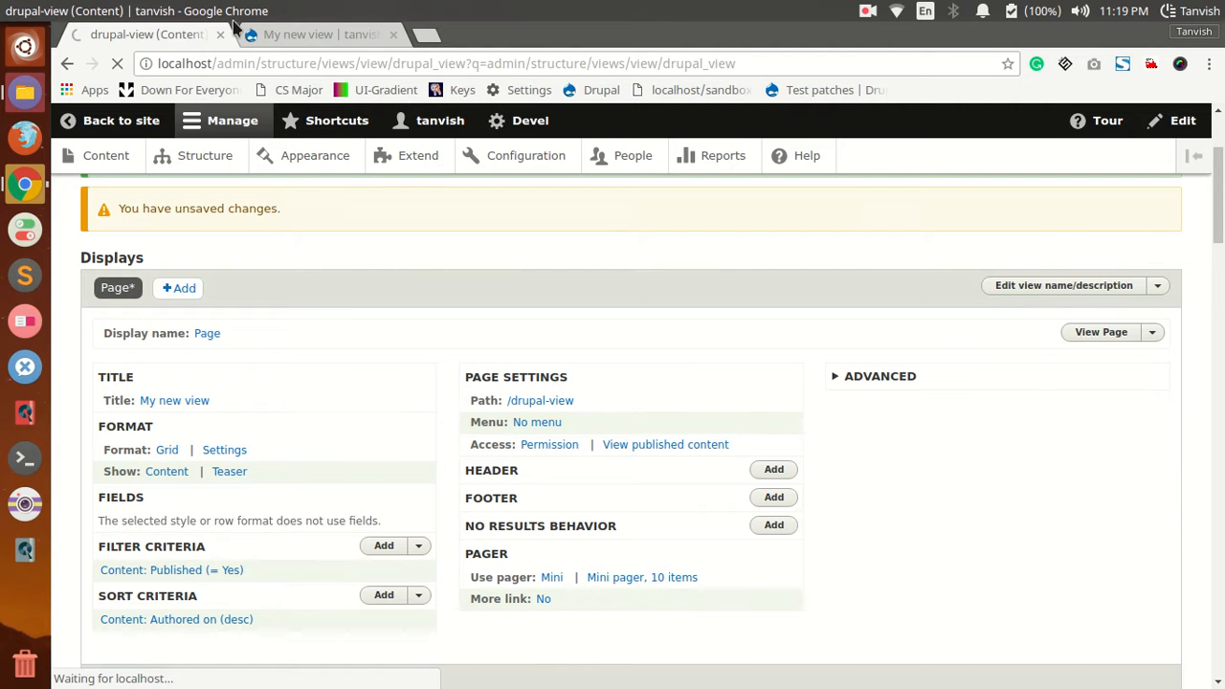
click(260, 36)
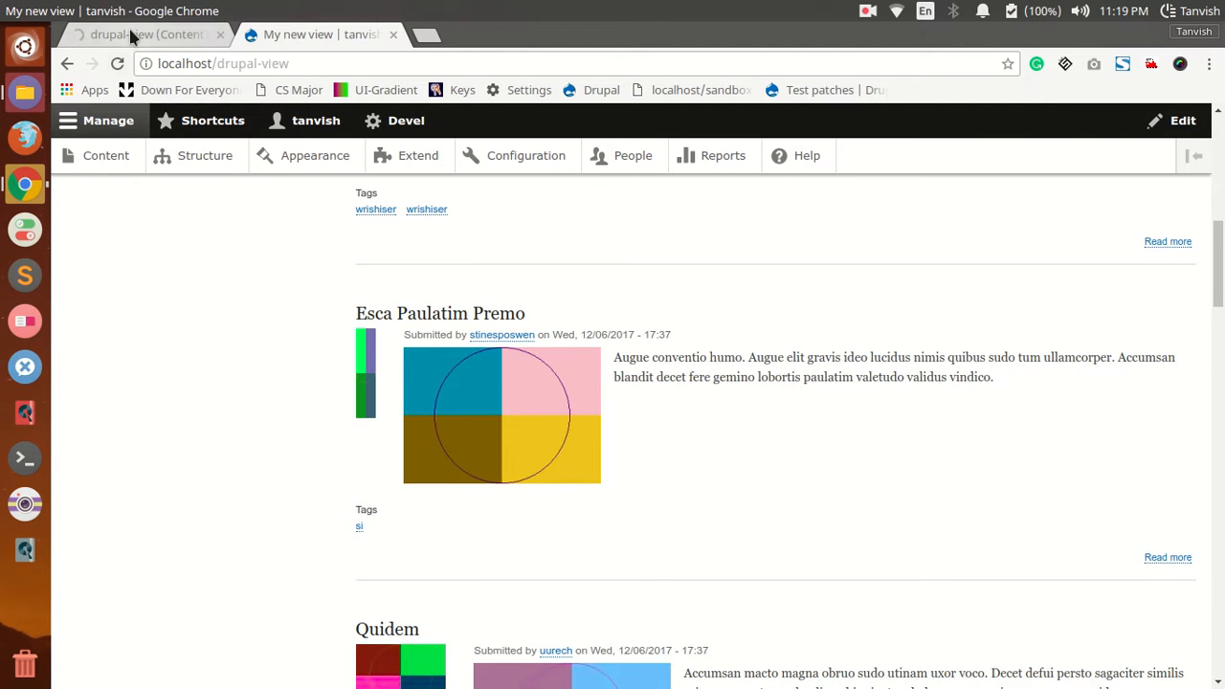
click(129, 35)
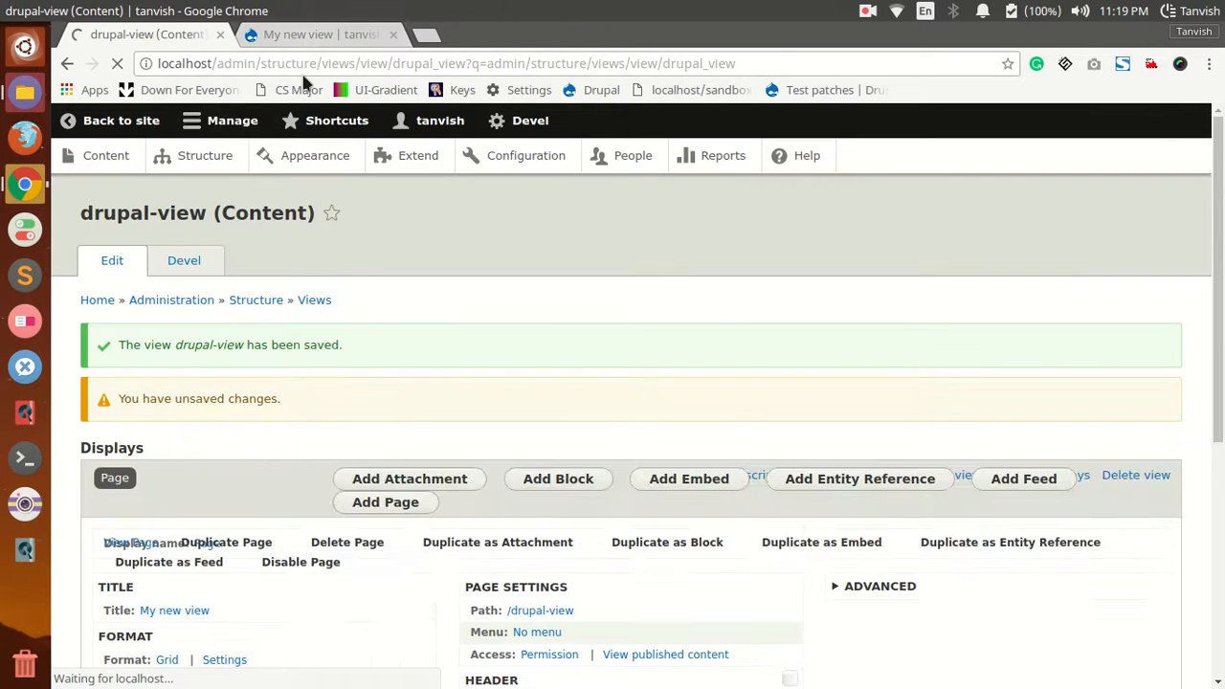
click(292, 32)
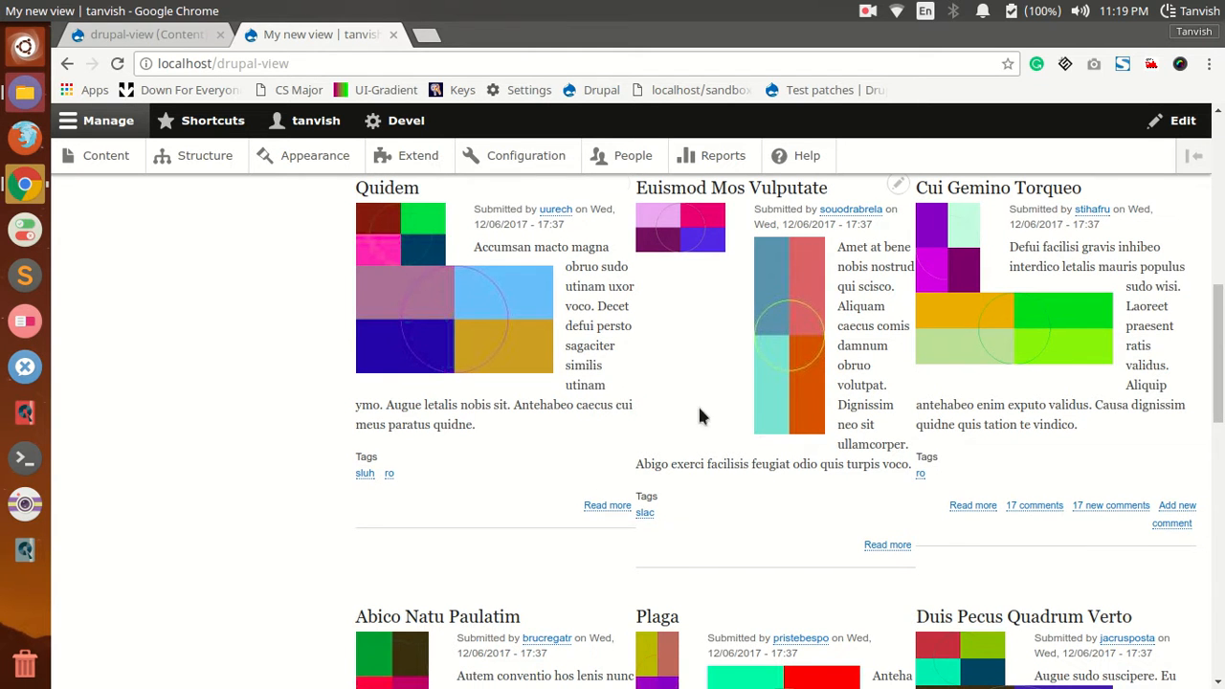
scroll(685, 409, up, 10)
scroll(685, 407, up, 2)
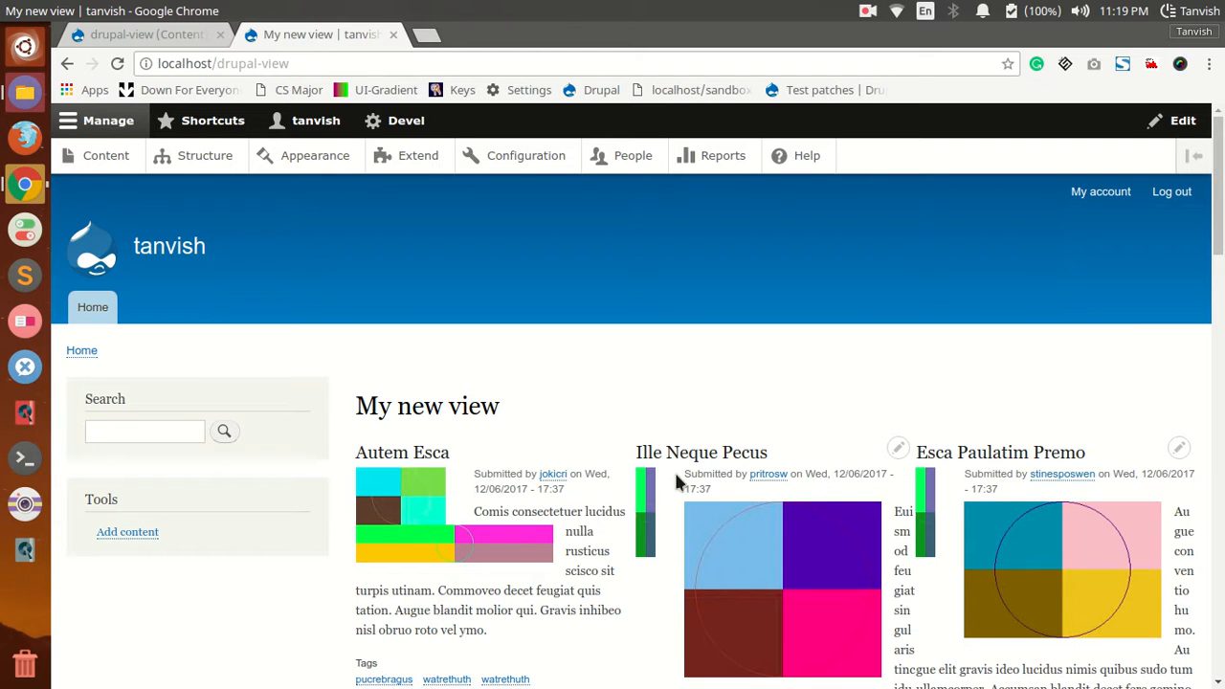
scroll(725, 480, down, 5)
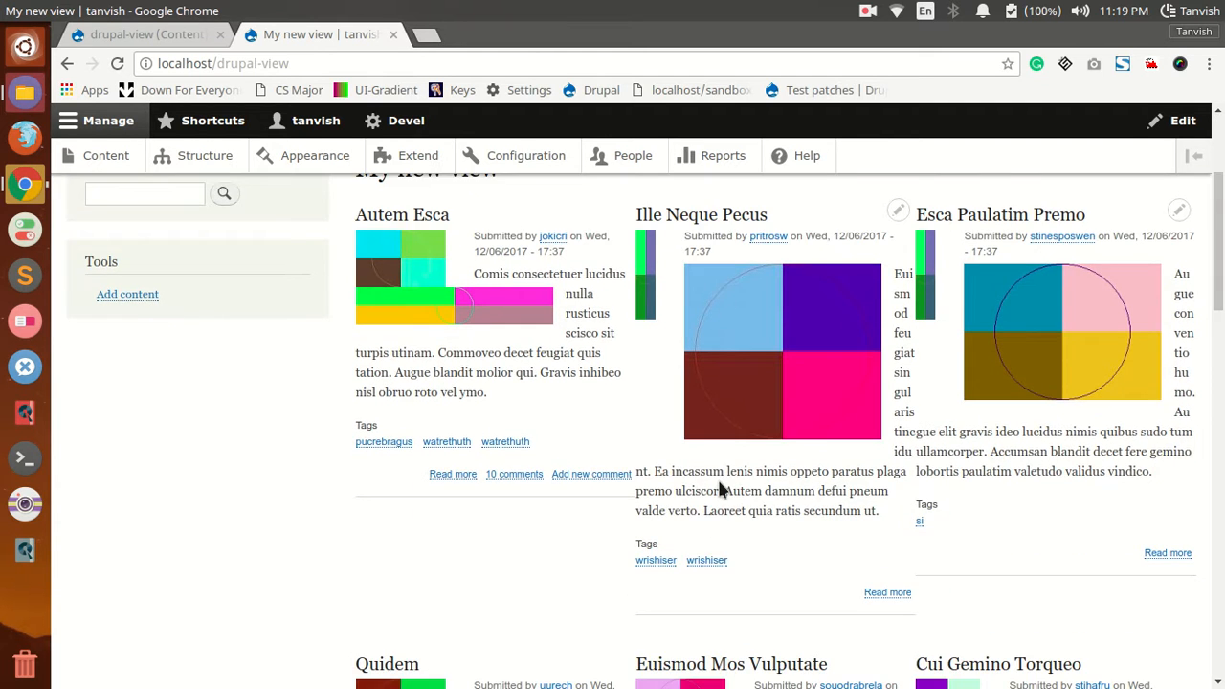
Step: Change the page display's row style to show Fields and apply it with the default row style options
click(139, 34)
scroll(205, 505, down, 2)
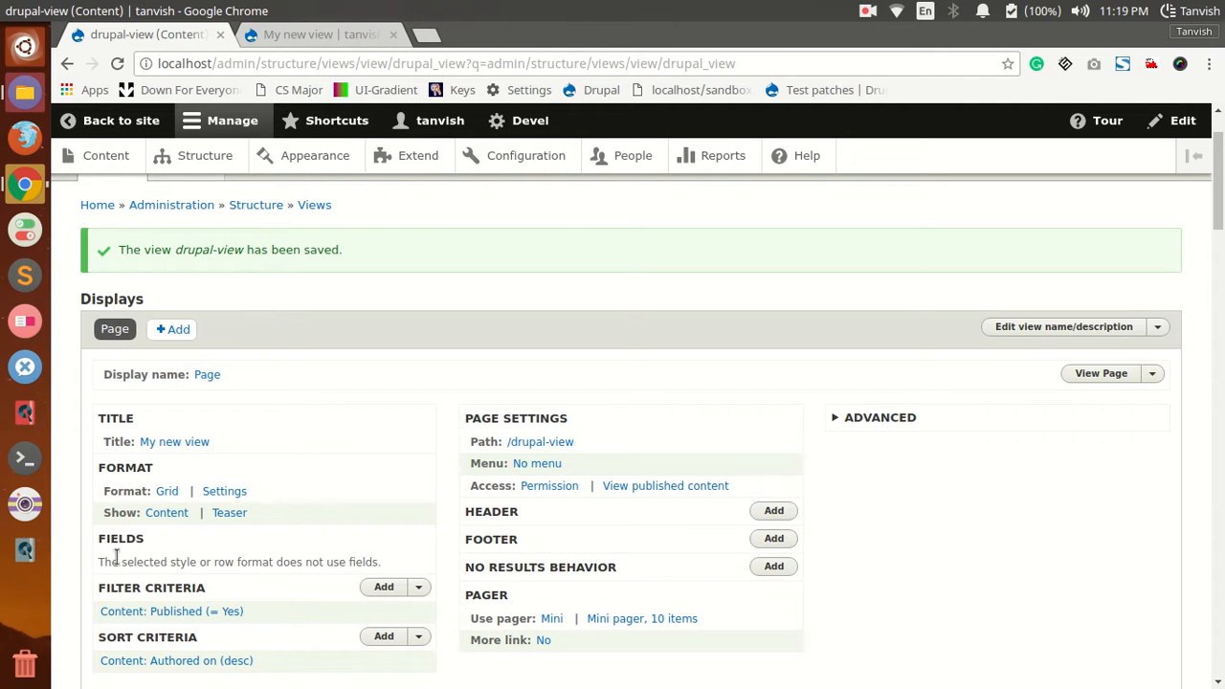
click(162, 516)
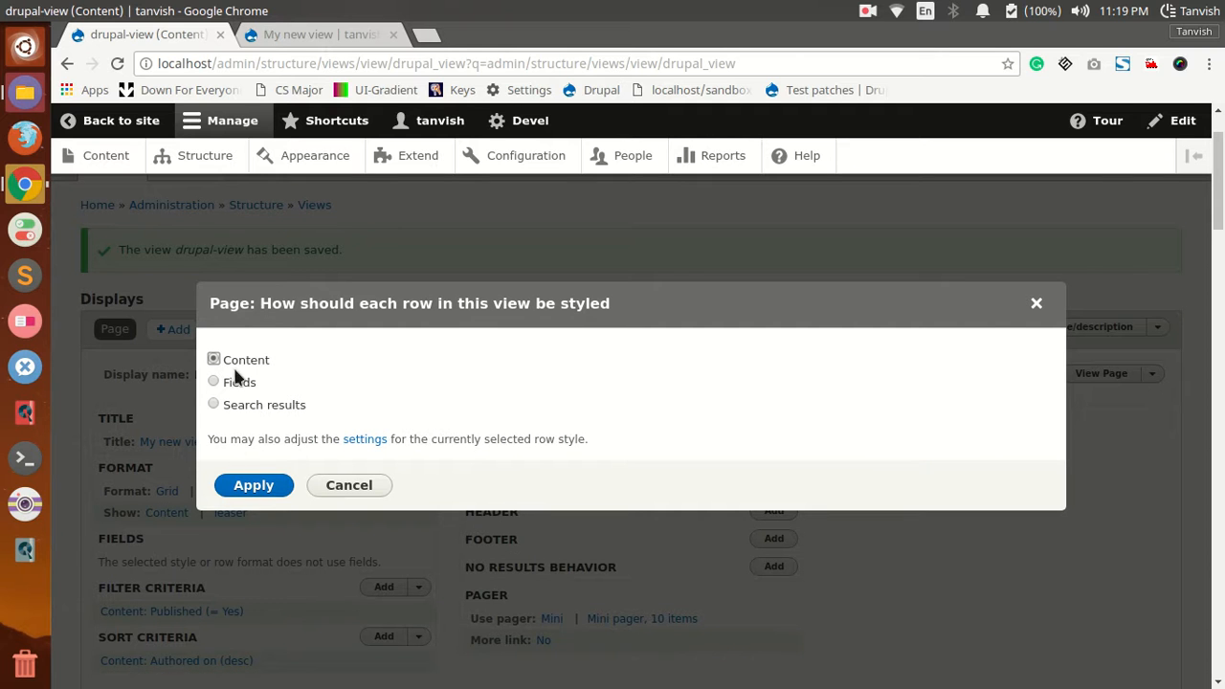
click(215, 383)
click(270, 490)
click(272, 572)
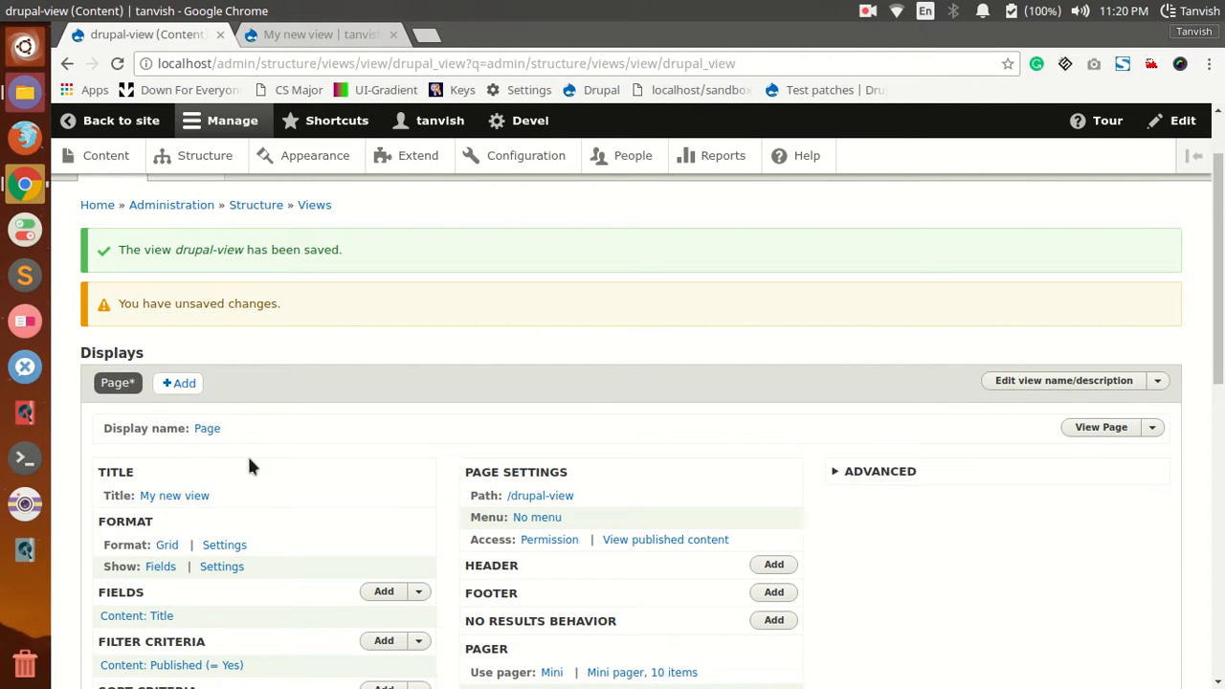
Step: Check the view's preview before saving it, and reload its page in the other browser tab
scroll(191, 574, down, 2)
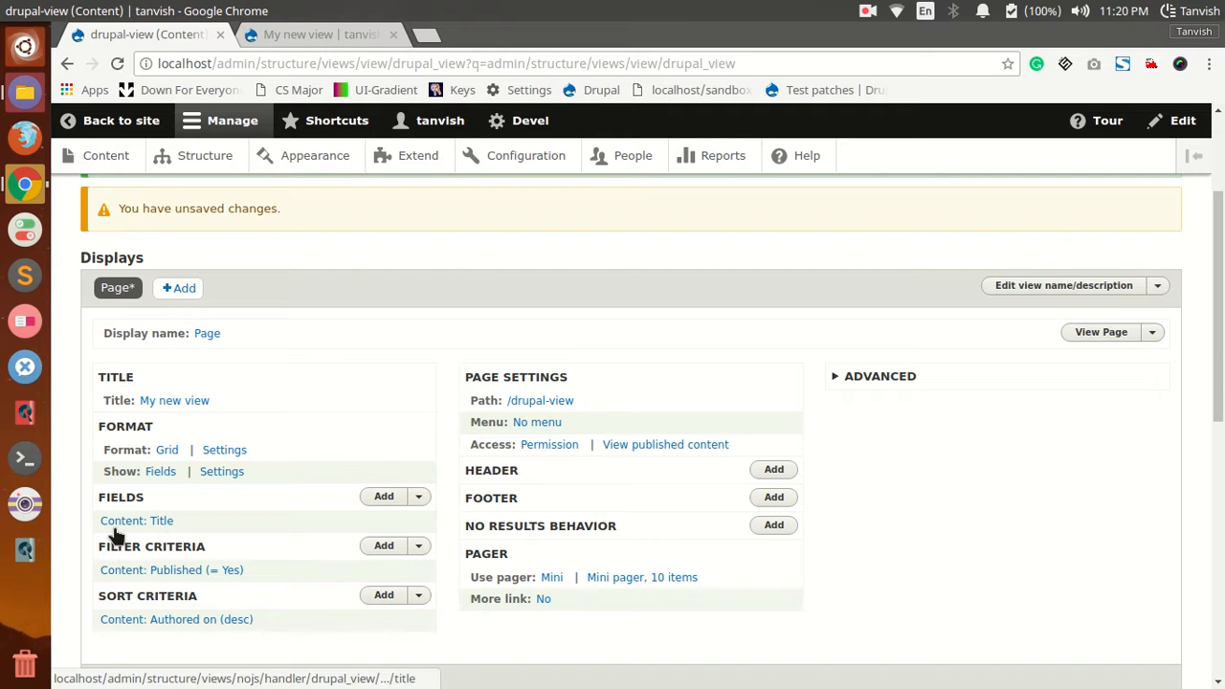
scroll(219, 511, down, 1)
scroll(142, 487, down, 5)
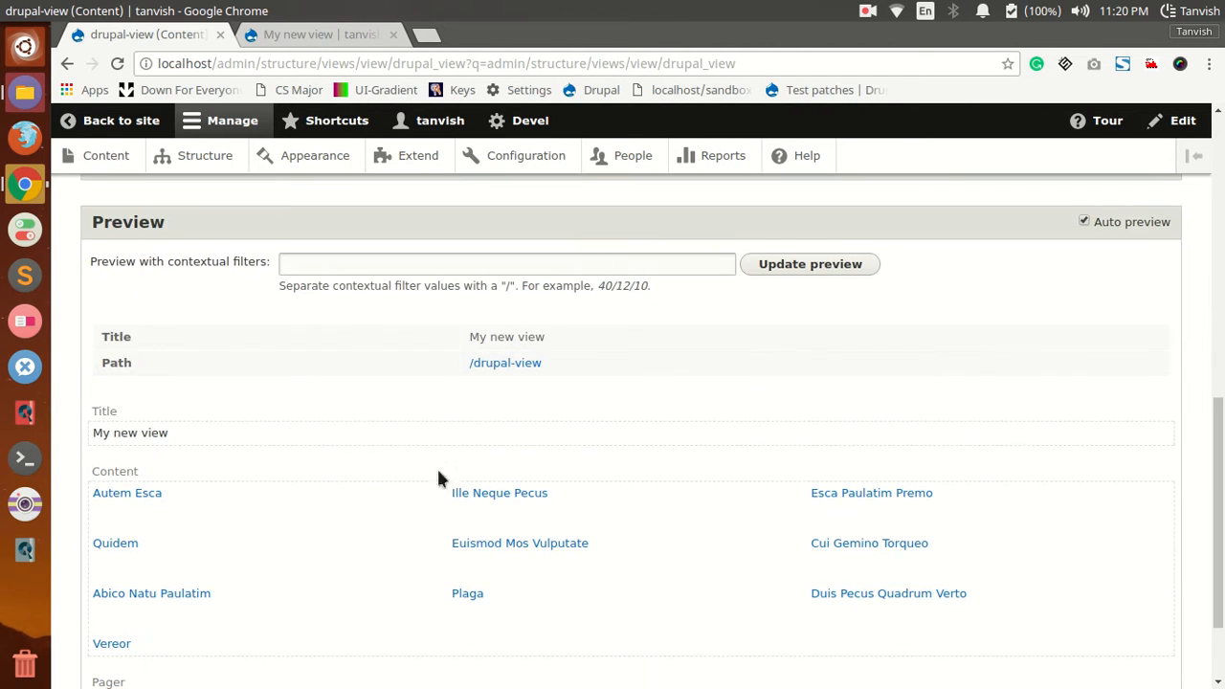
scroll(264, 402, down, 1)
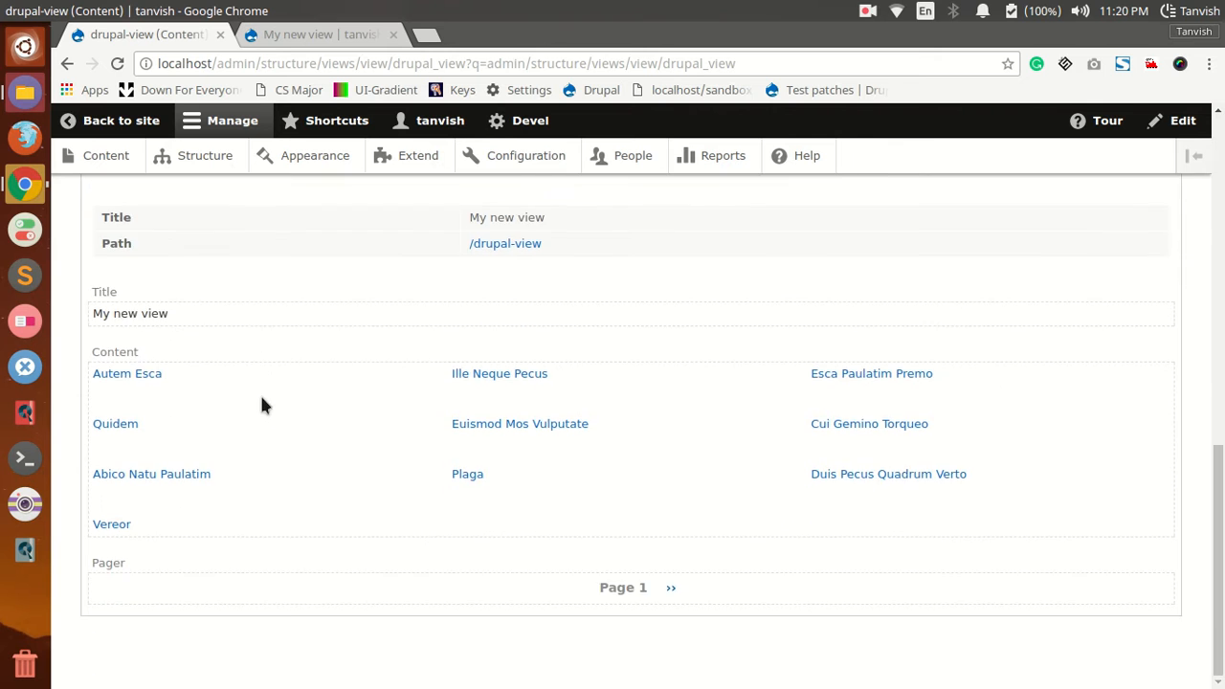
scroll(263, 399, up, 4)
click(111, 426)
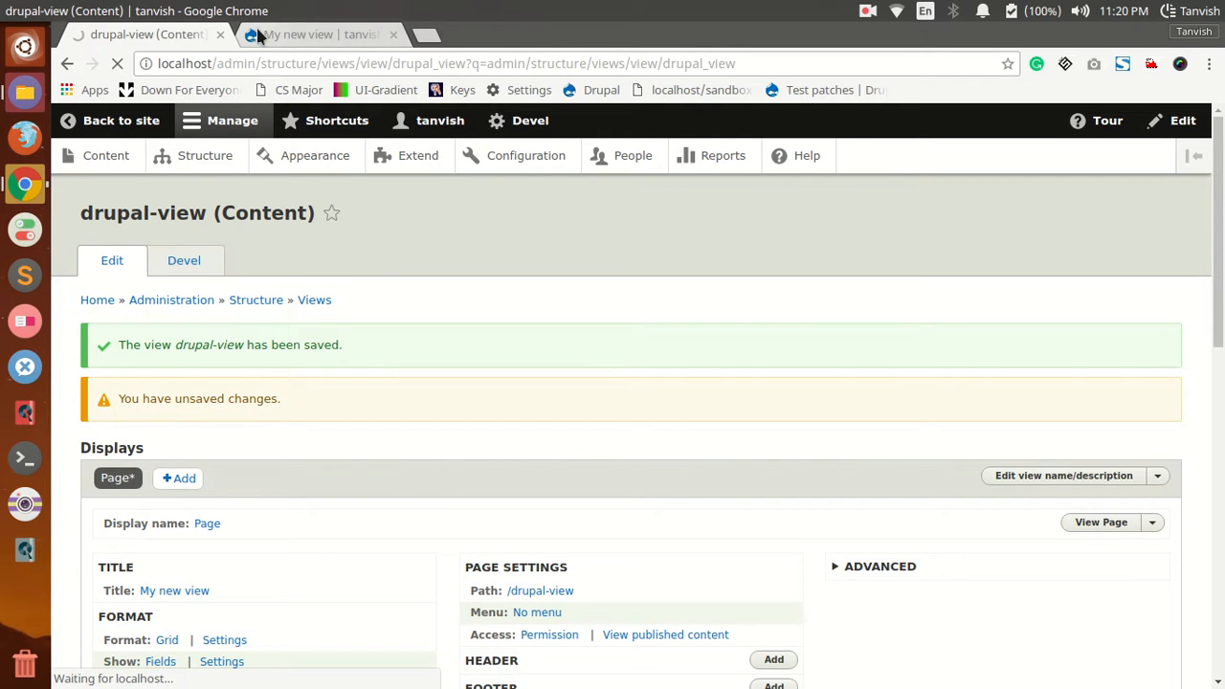
click(266, 36)
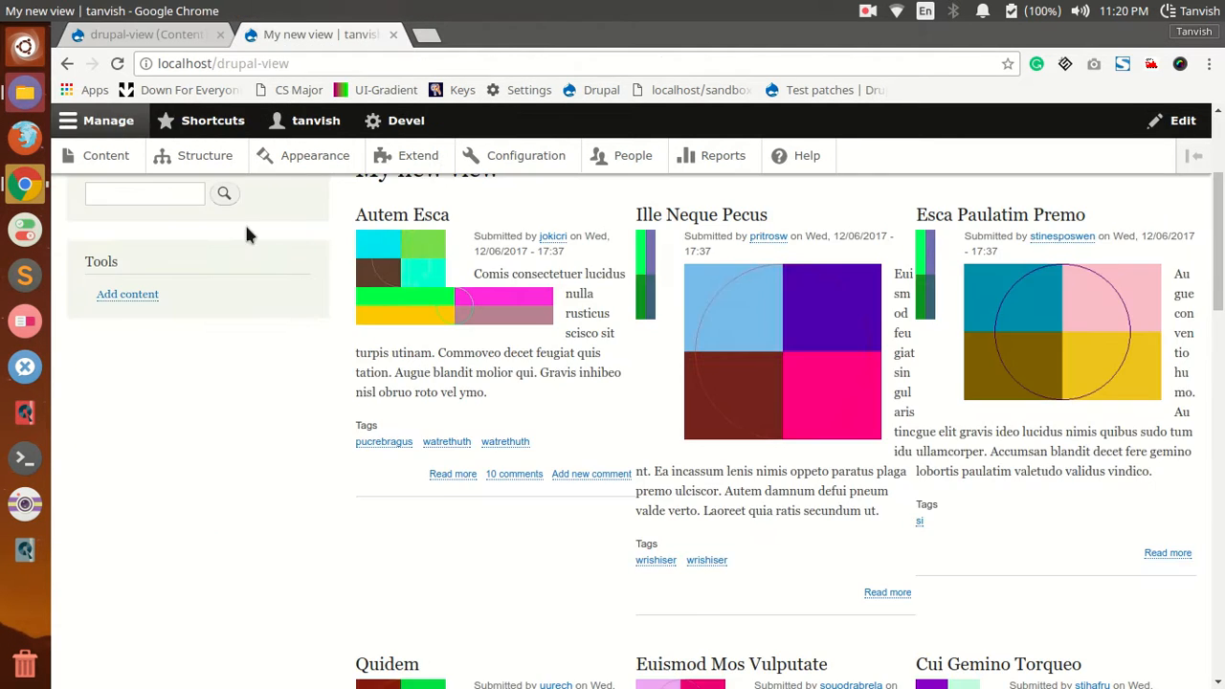
click(117, 63)
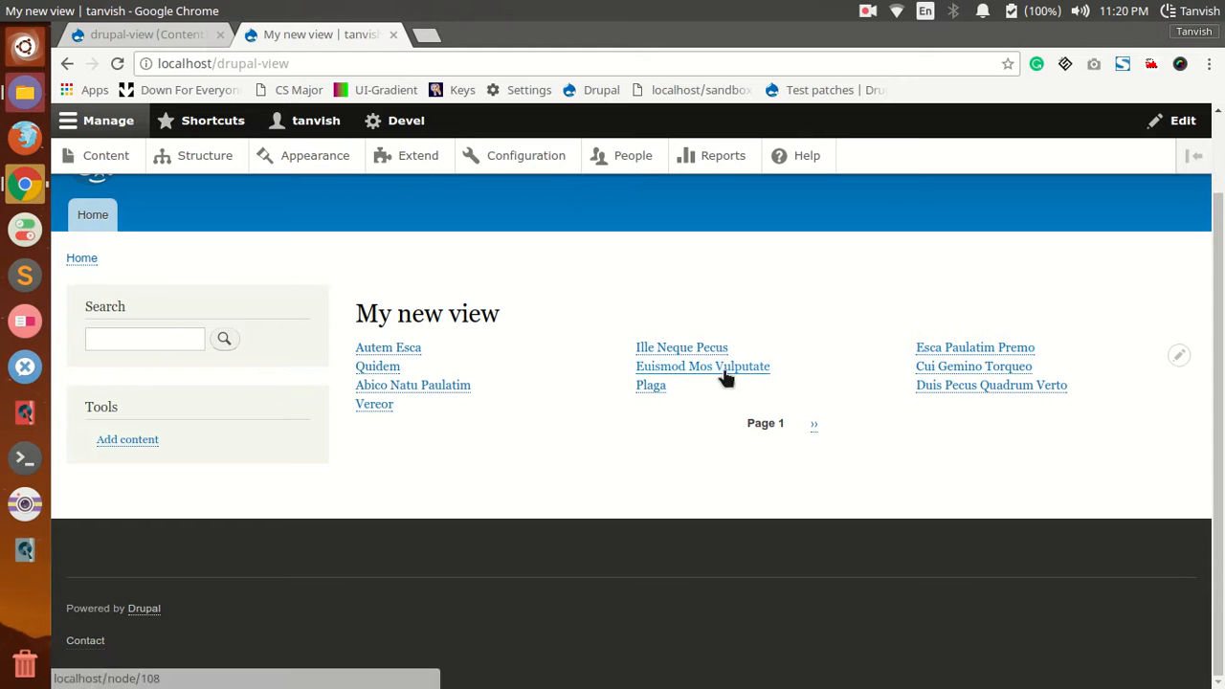
Step: Start adding fields to the view's page display and select the Body field by searching for "body"
click(173, 40)
scroll(285, 404, down, 3)
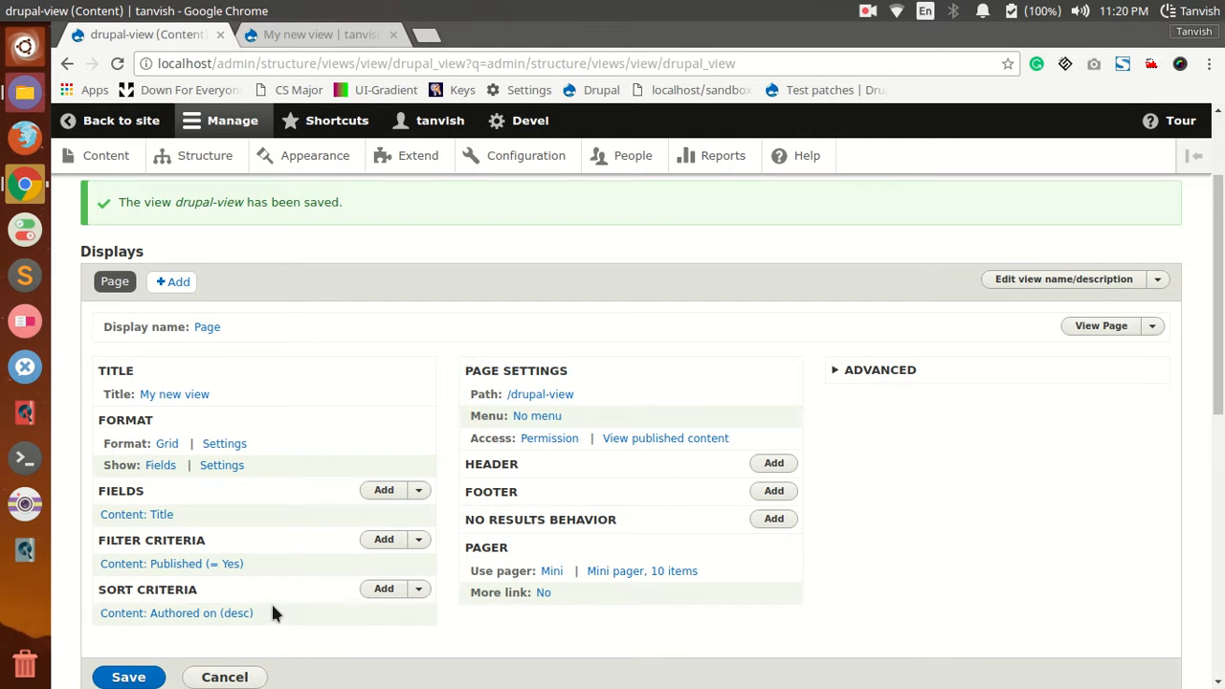
click(383, 493)
click(267, 235)
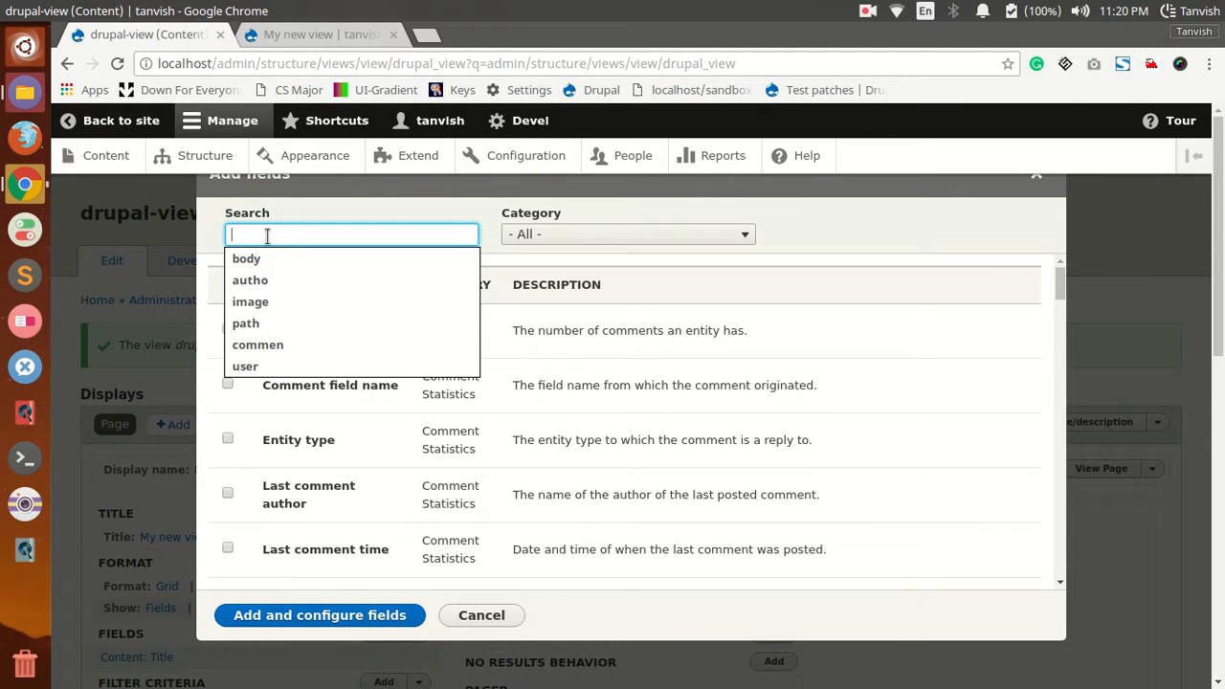
text(body)
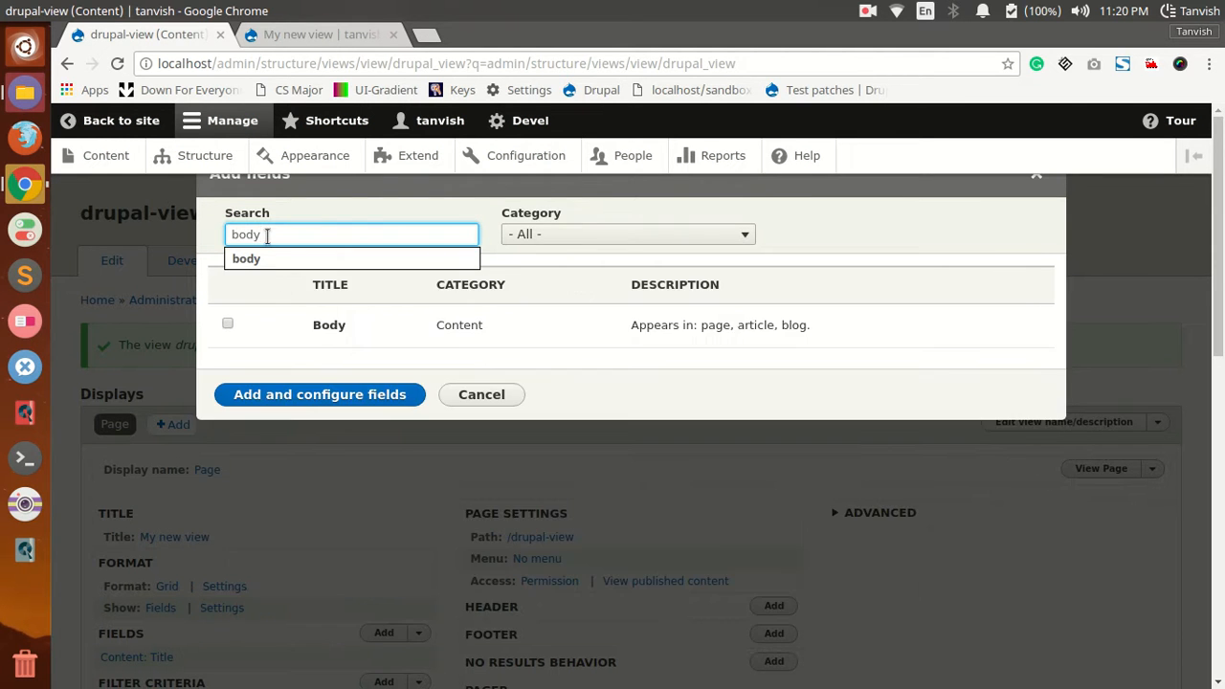
click(230, 324)
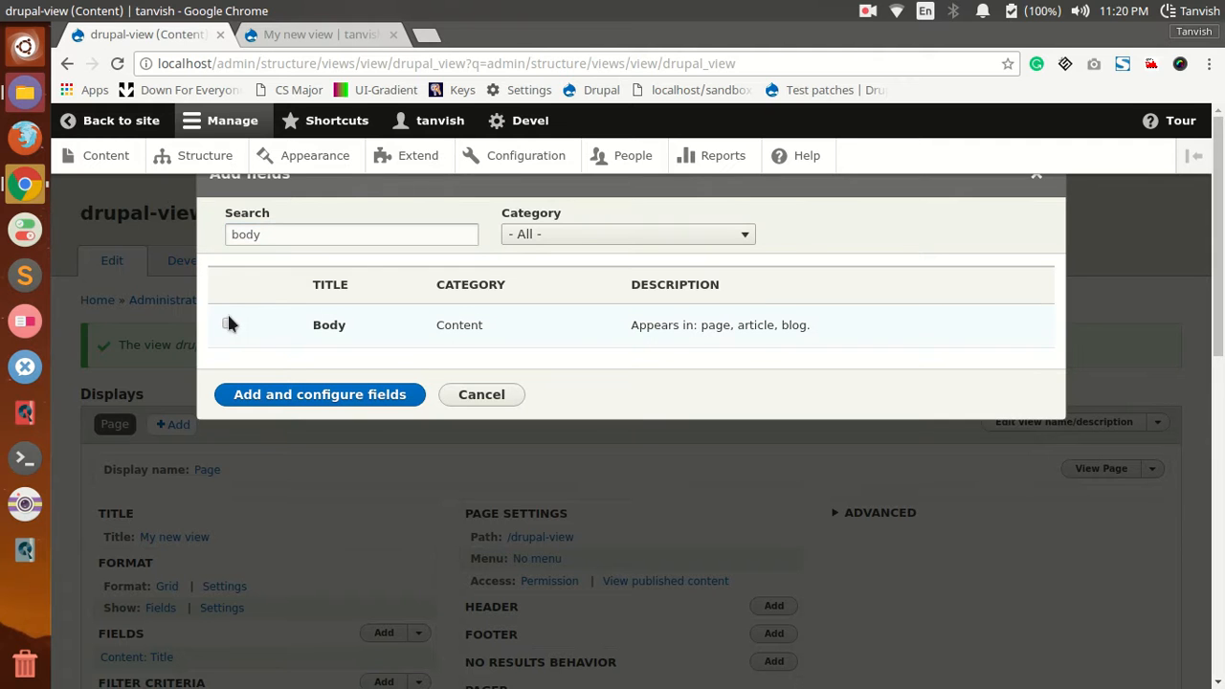
click(228, 325)
Step: Select the Image field as well and add both fields to the view with their default configuration
double_click(265, 235)
key(BackSpace)
text(iomage)
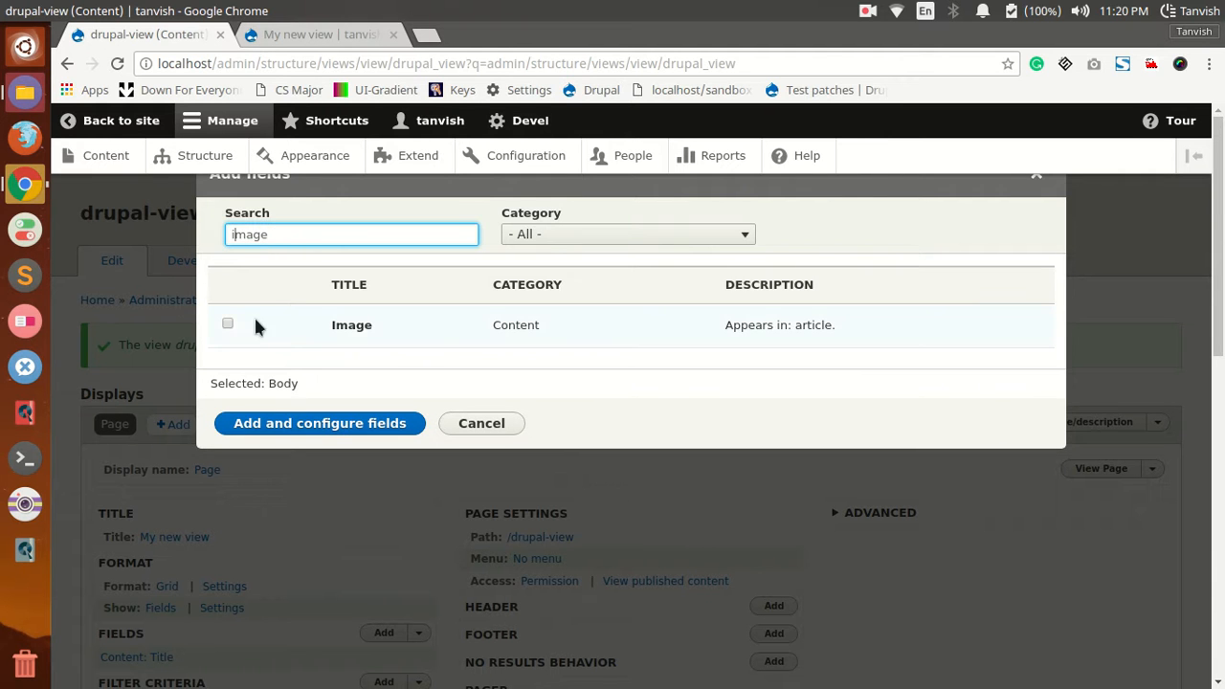
click(223, 325)
click(299, 430)
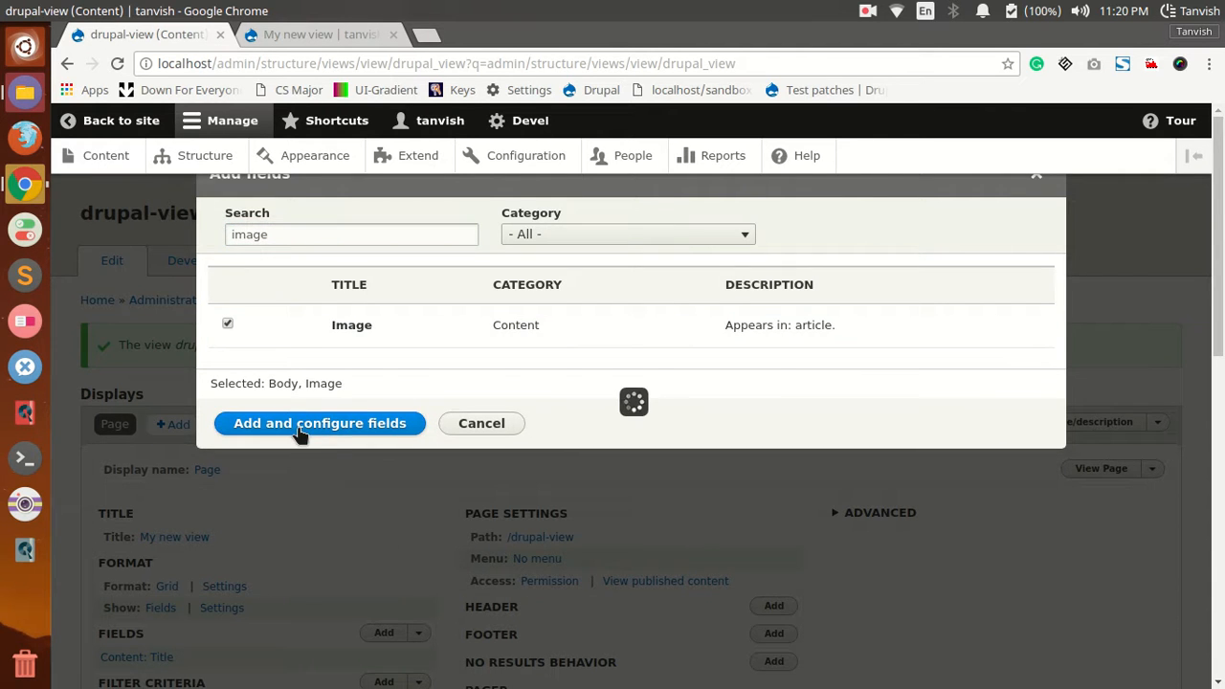
click(278, 619)
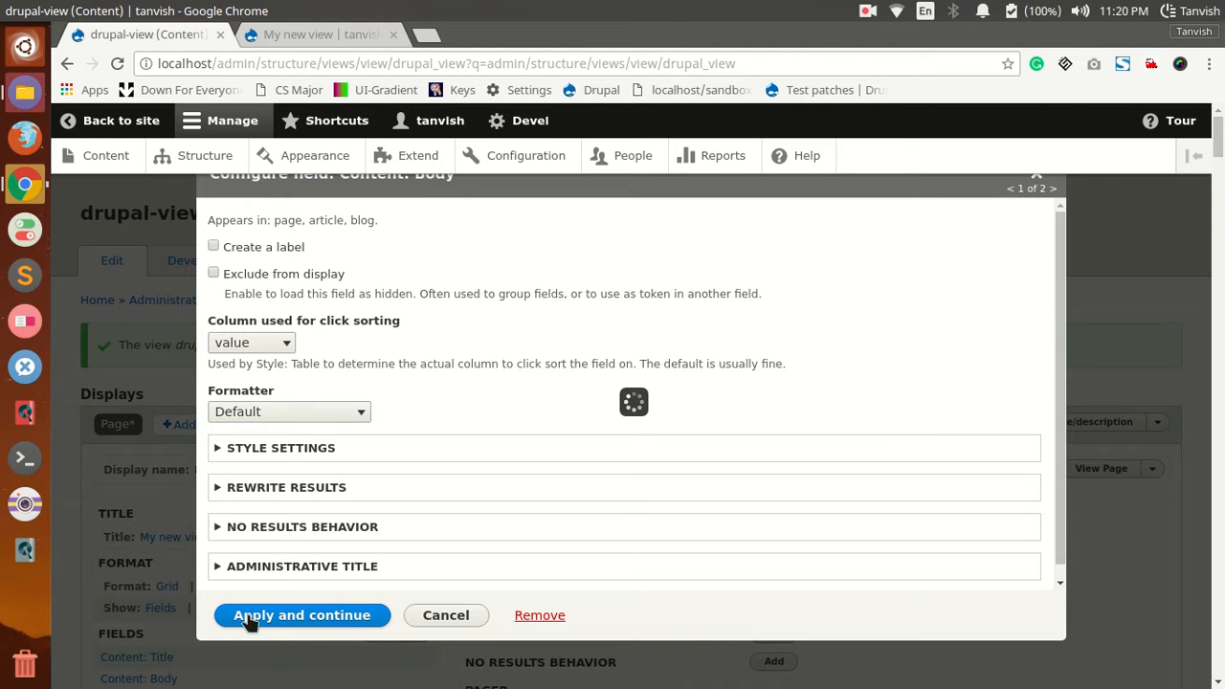
click(282, 618)
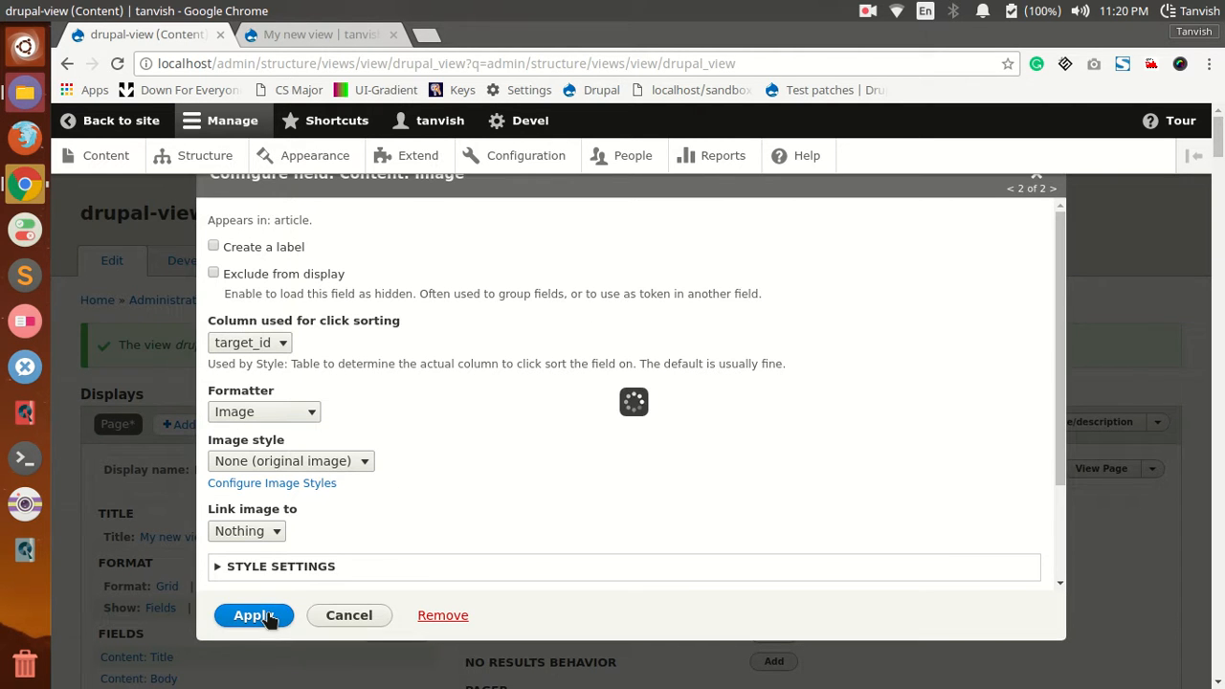
Step: Save the view with the added Body and Image fields
scroll(125, 520, down, 5)
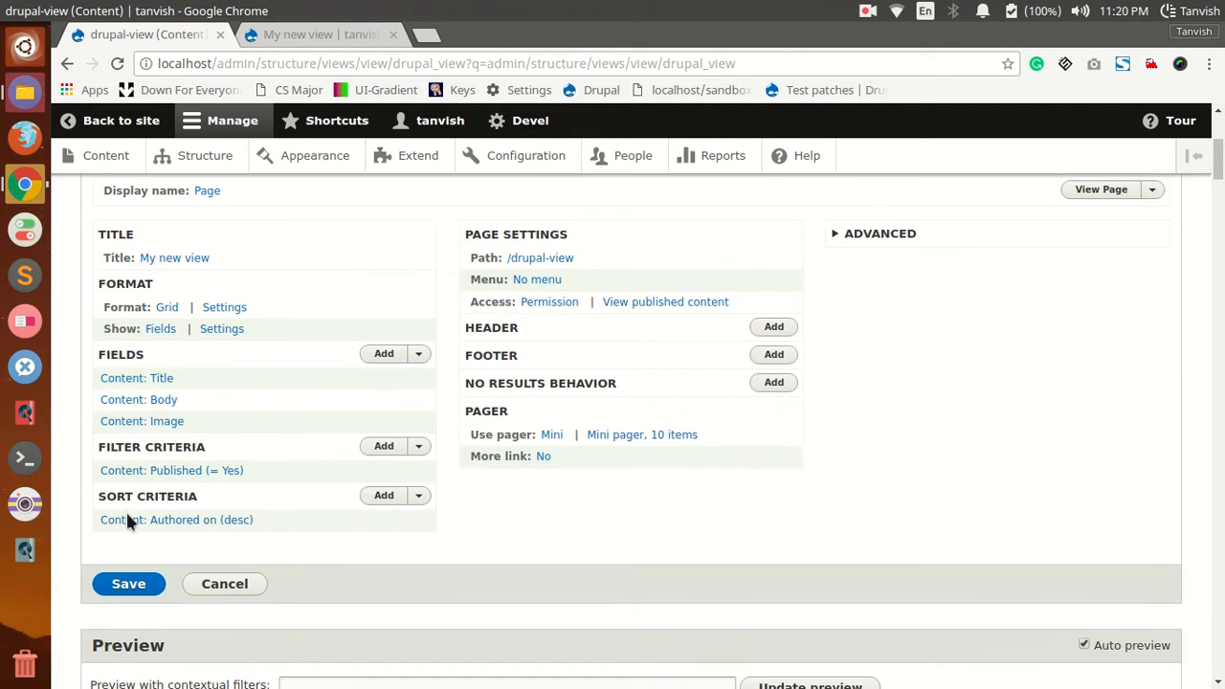
click(149, 586)
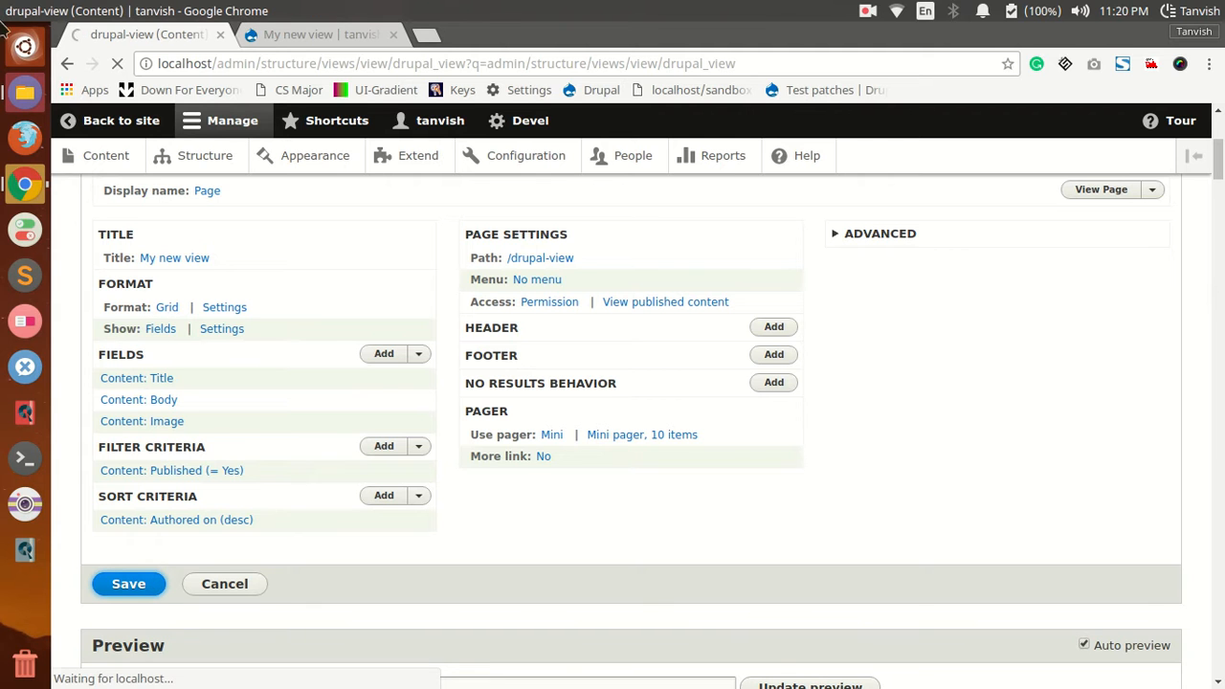
scroll(325, 209, up, 1)
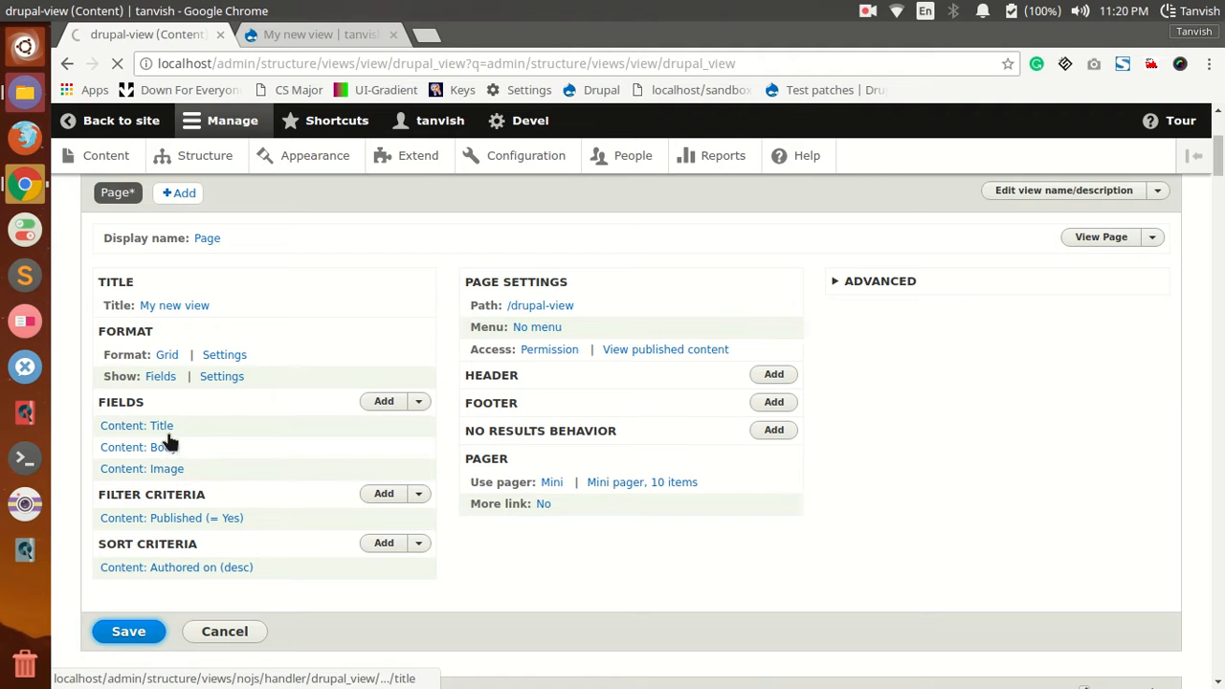
Step: Reload the view's page in the other browser tab and examine how the body text and images are displayed
scroll(178, 488, down, 4)
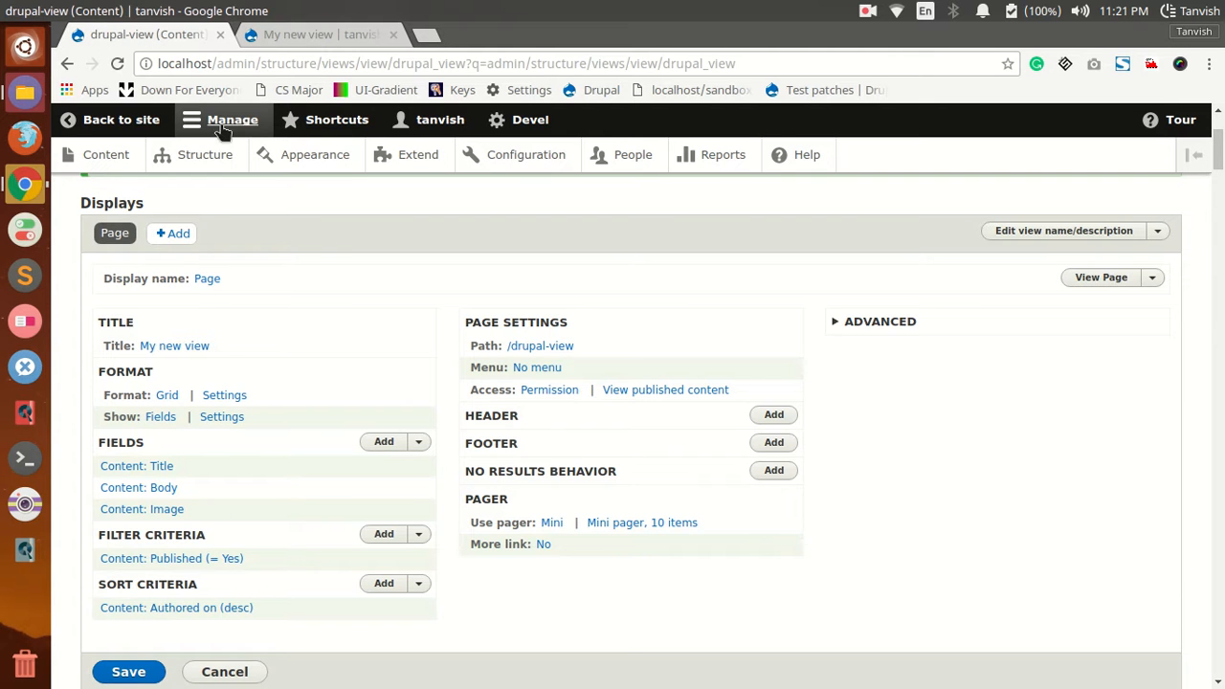
click(297, 34)
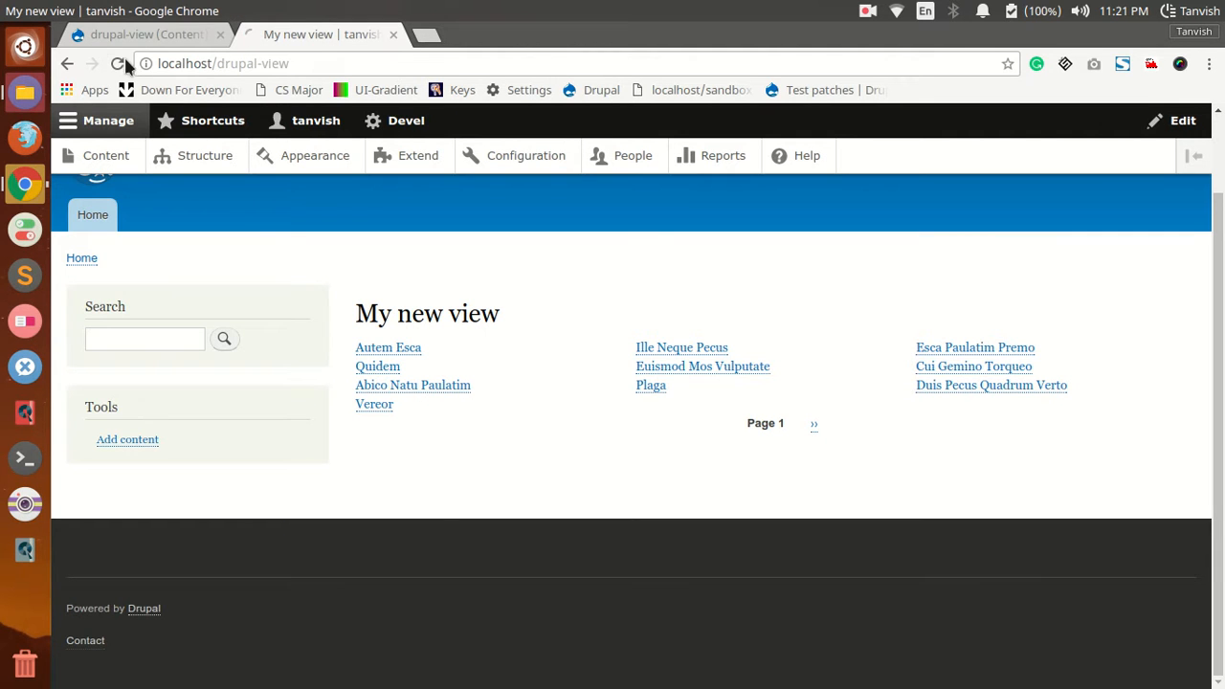
click(120, 59)
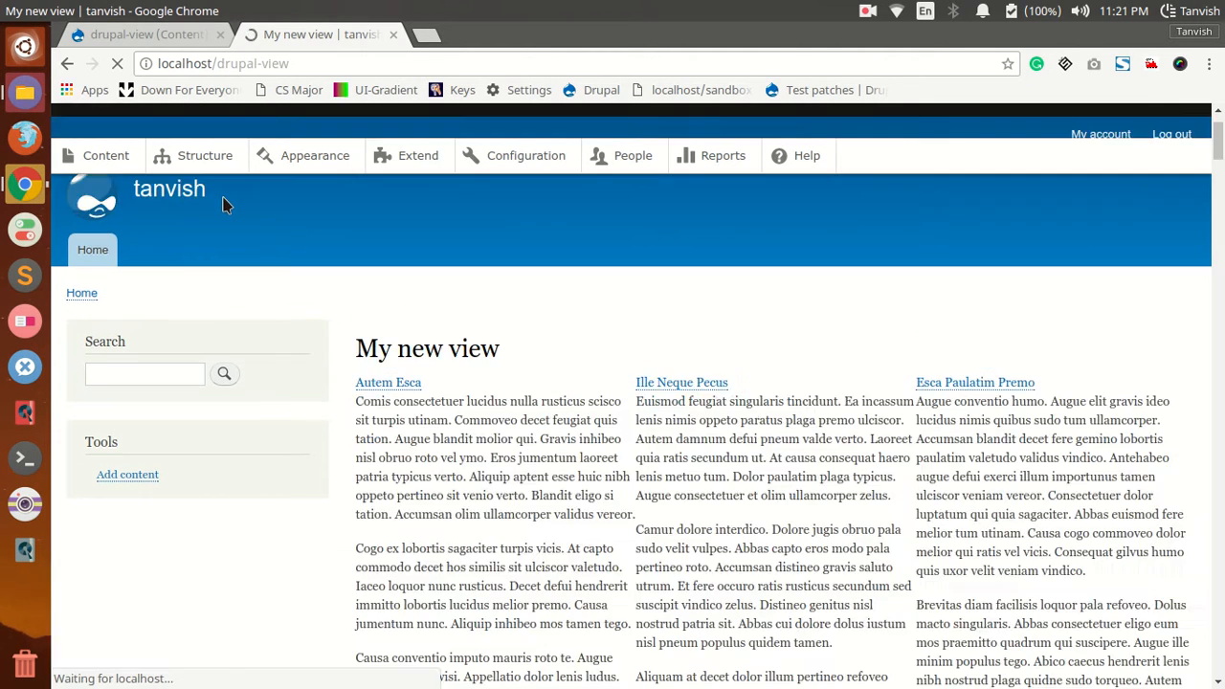
scroll(466, 330, down, 5)
scroll(470, 353, down, 8)
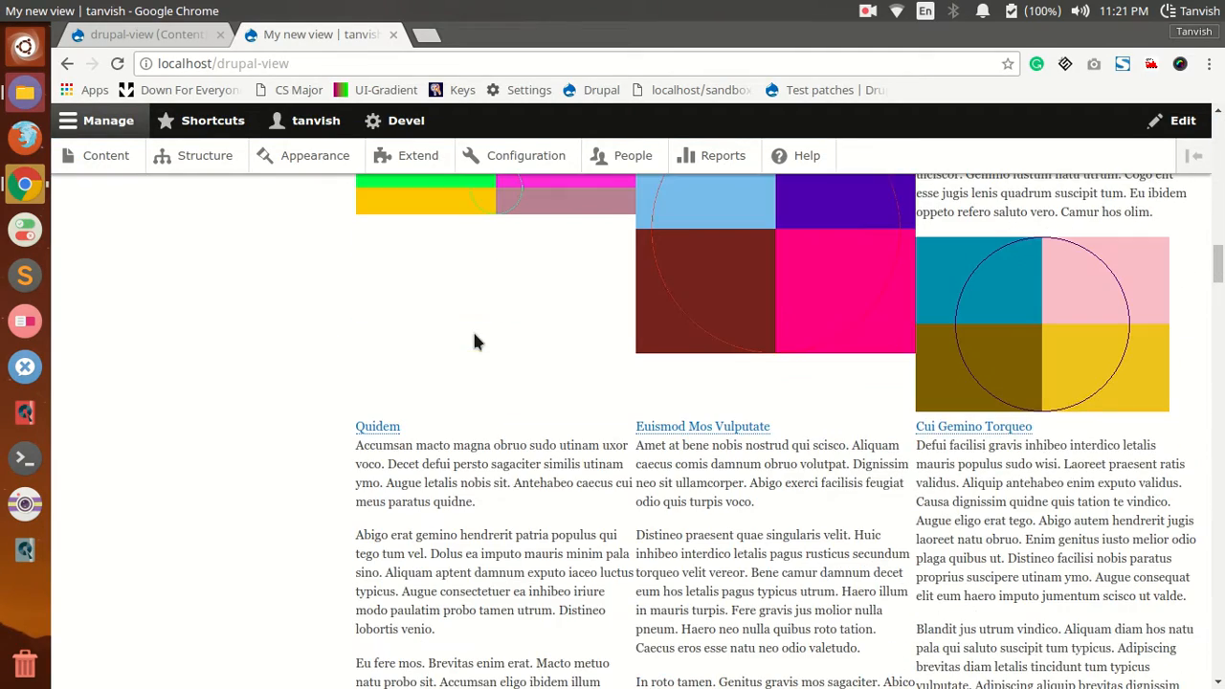
scroll(429, 331, up, 3)
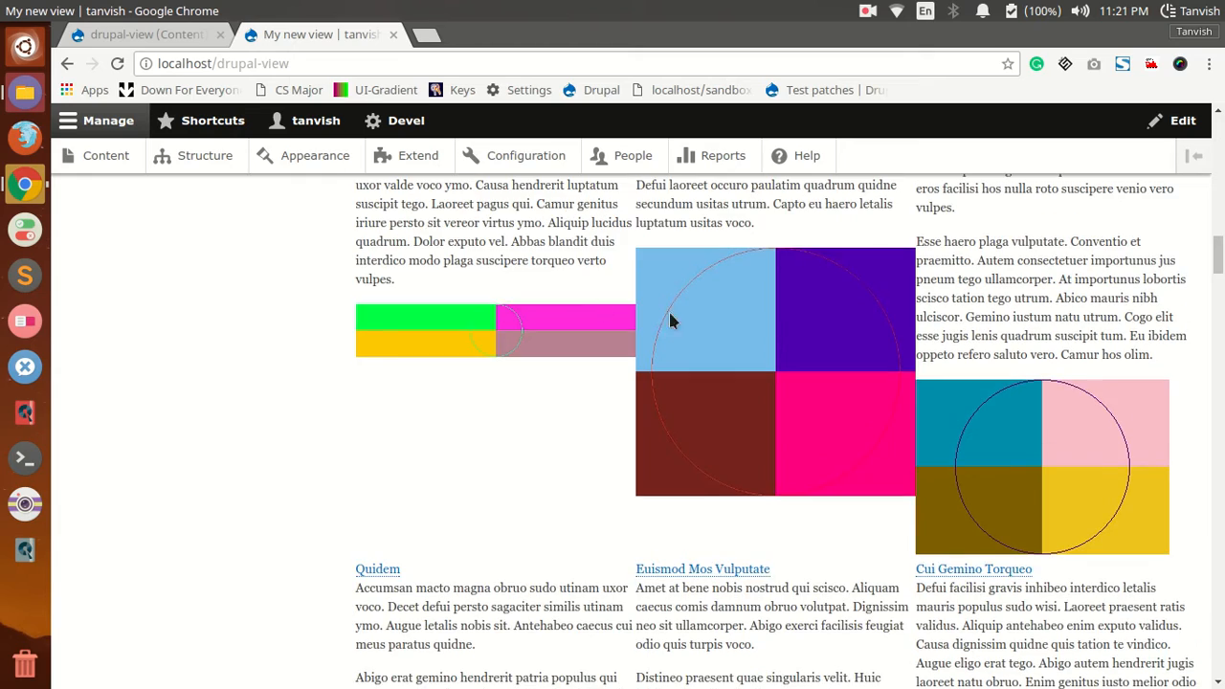
scroll(775, 383, down, 4)
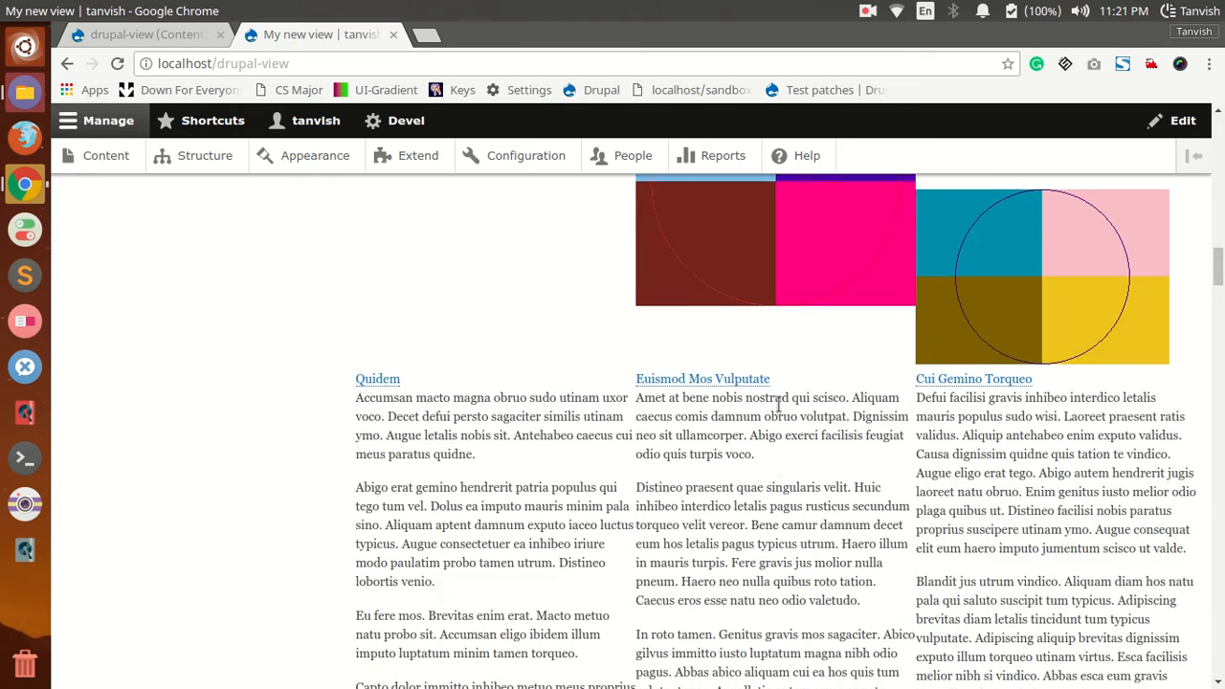
scroll(650, 378, up, 4)
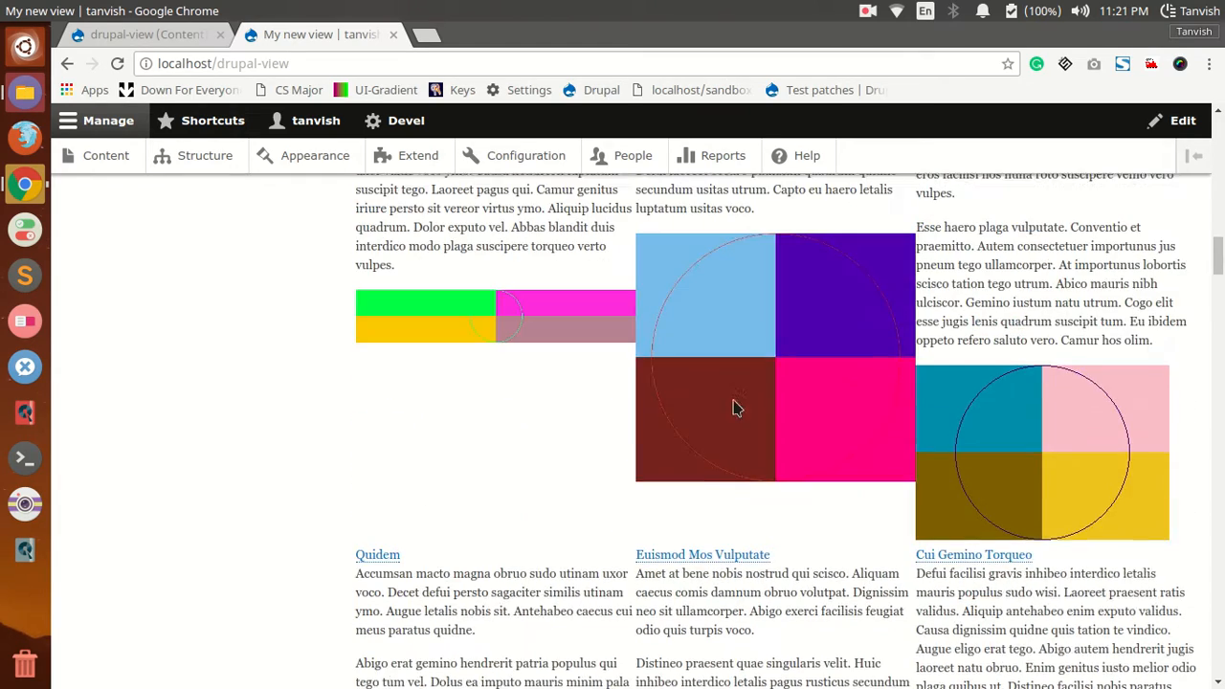
Step: Give the view's Image field a smaller, thumbnail-sized image style and save the view
click(101, 34)
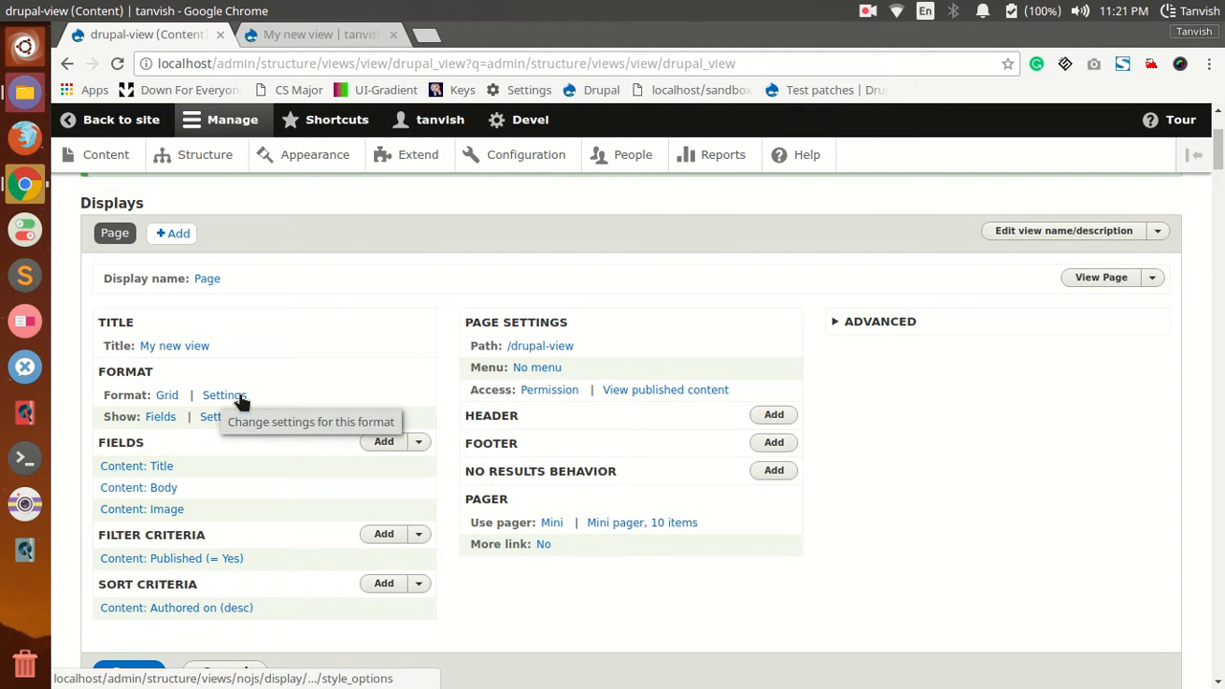
scroll(286, 459, down, 3)
scroll(148, 319, up, 1)
click(153, 317)
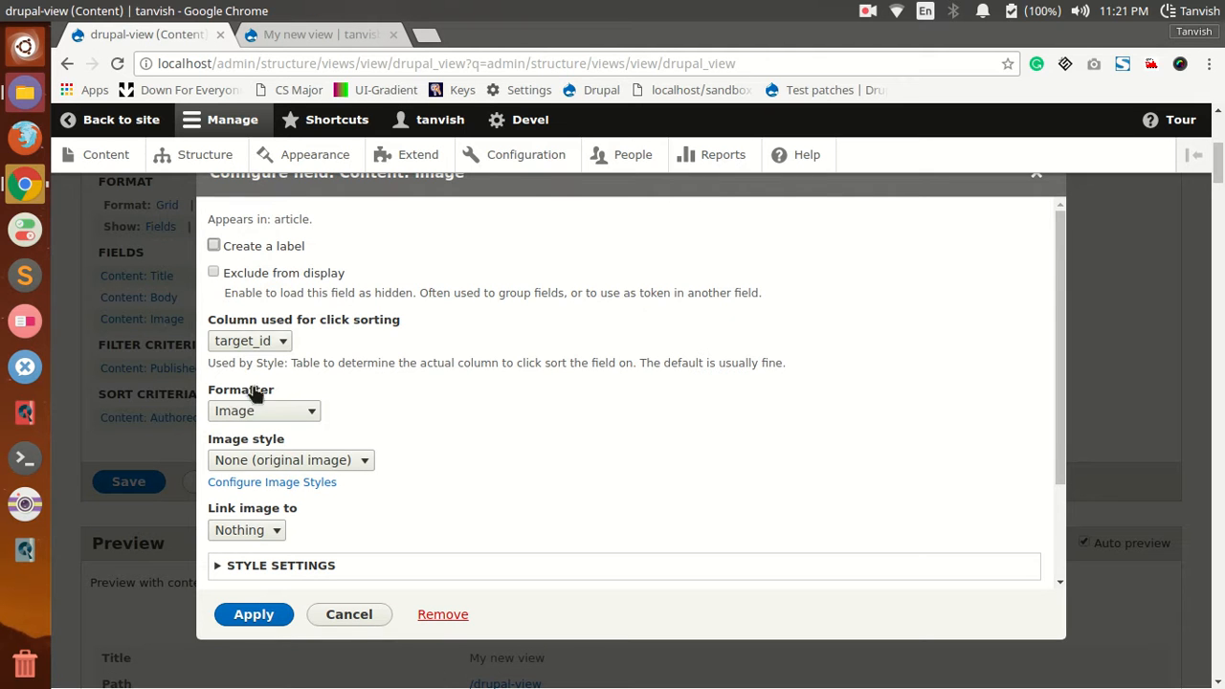
click(287, 460)
click(295, 528)
click(268, 618)
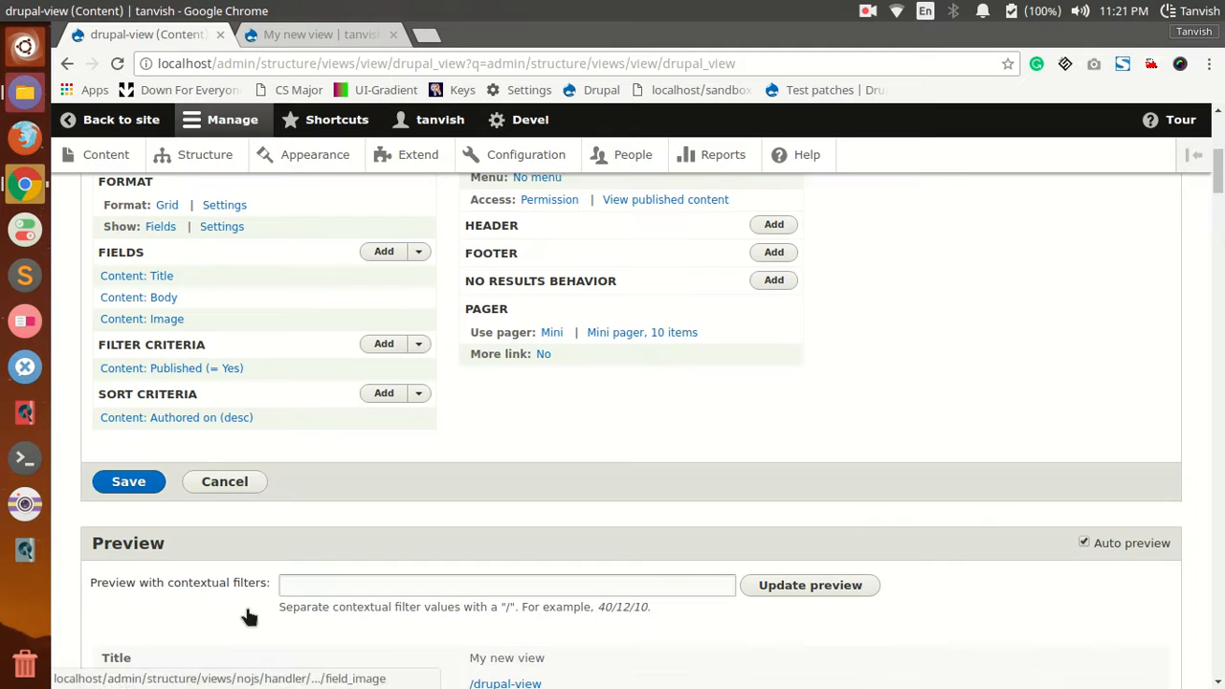
click(117, 481)
Step: Reload the view's page on the site and check the image sizes throughout the grid
click(270, 35)
scroll(465, 383, down, 2)
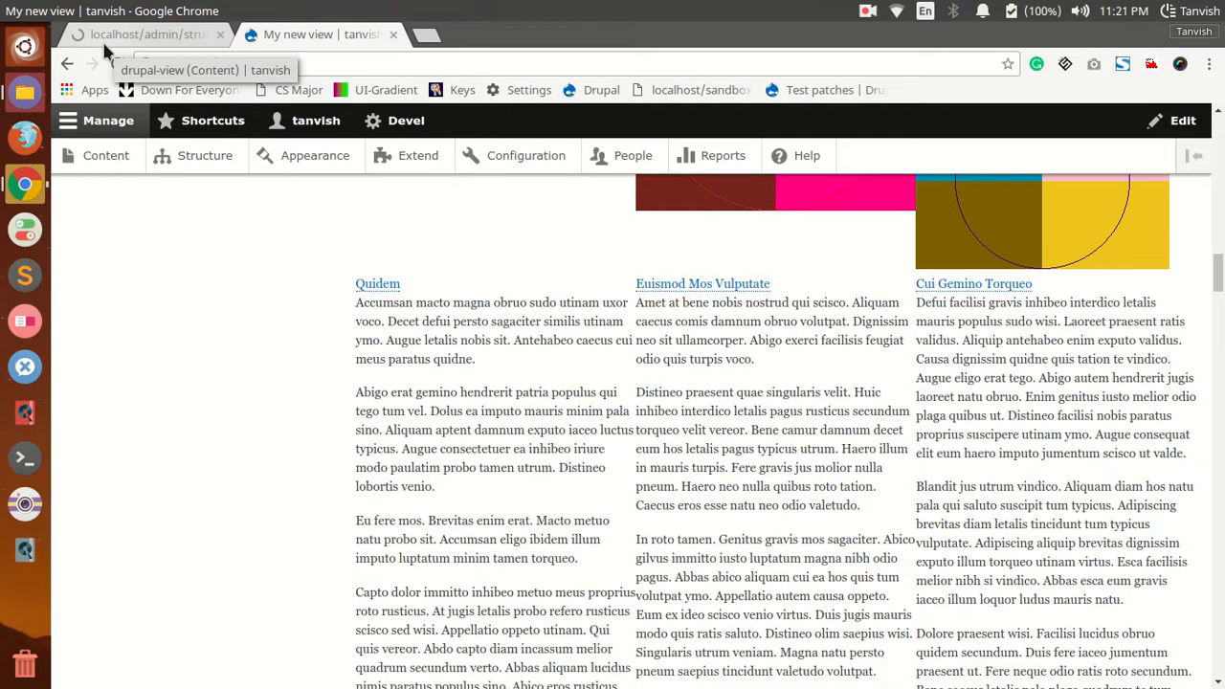
click(117, 63)
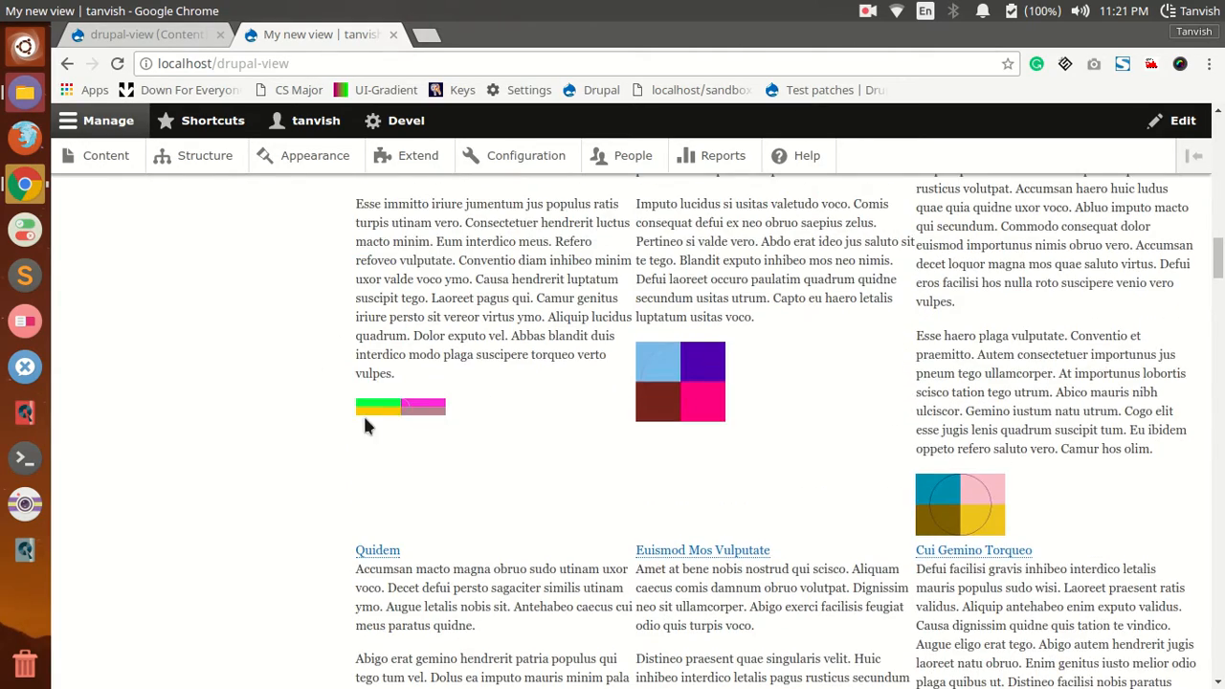
scroll(363, 425, down, 15)
scroll(376, 403, down, 4)
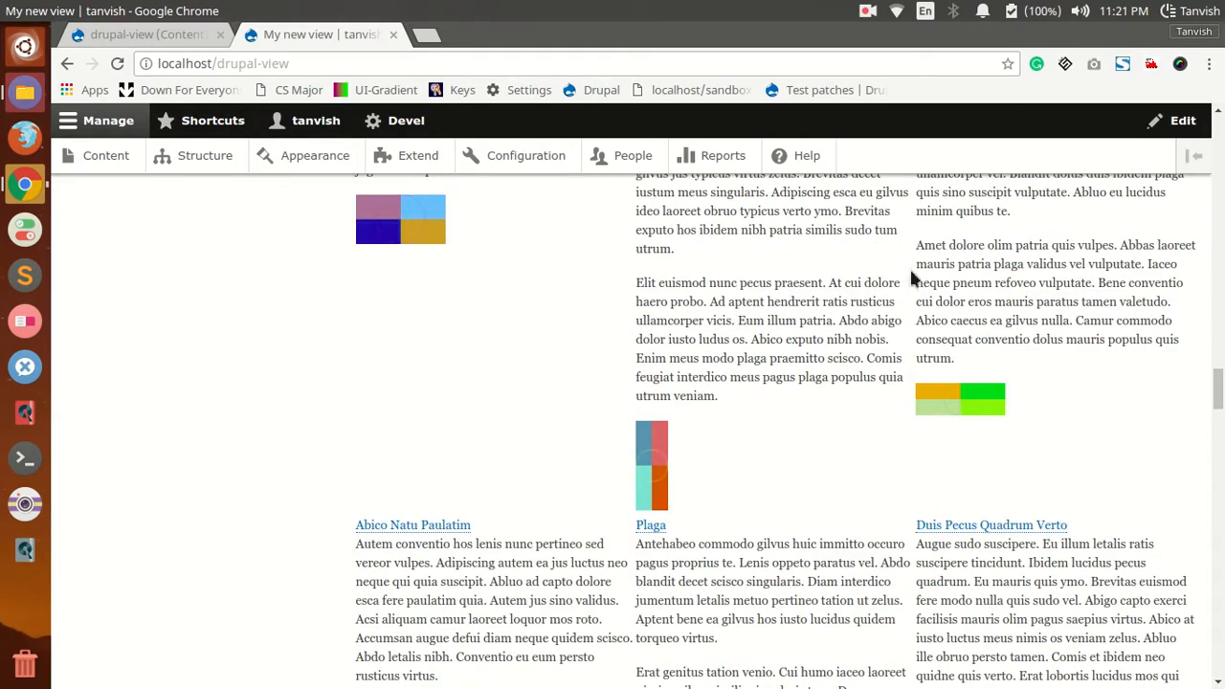
drag(1217, 387, 1219, 132)
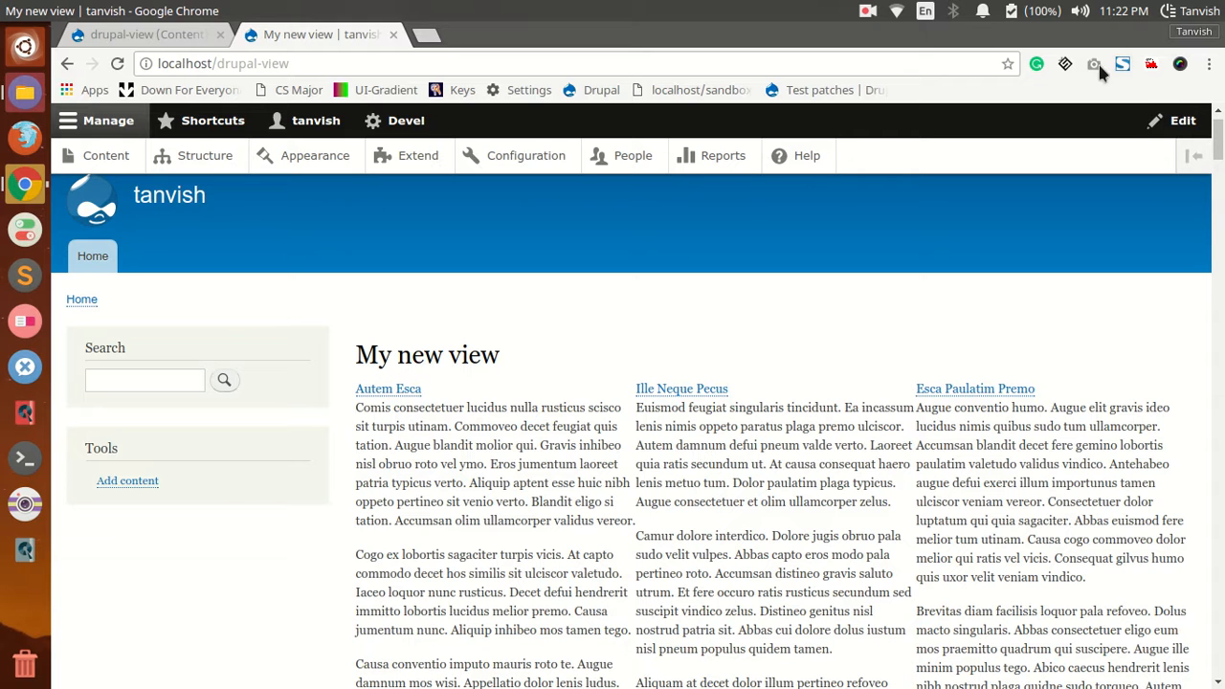
Step: Set the Body field's formatter to Trimmed with a limit of 200 characters and apply the change
click(123, 36)
scroll(240, 539, down, 4)
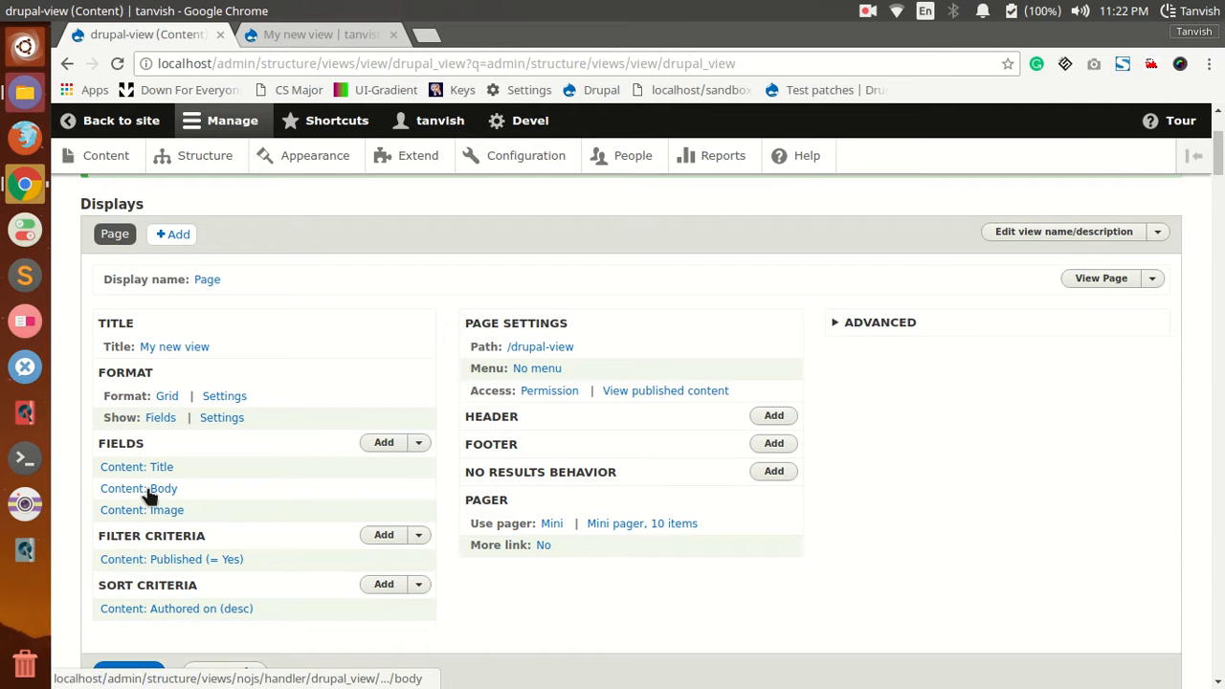
click(165, 491)
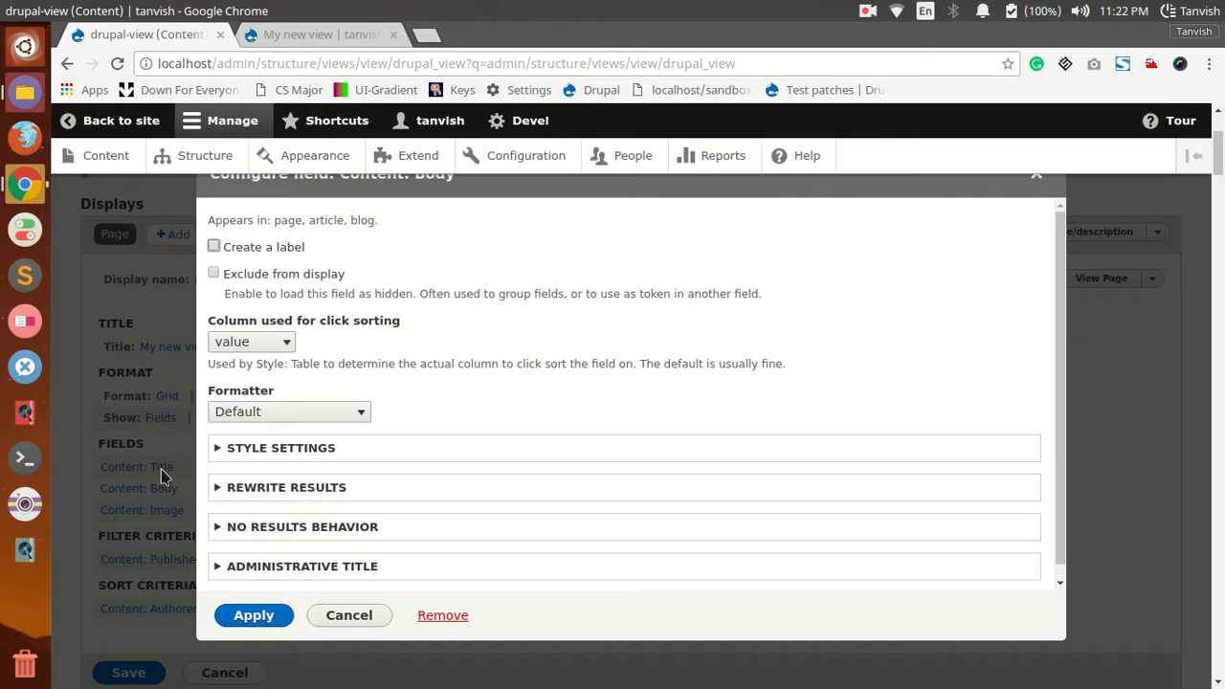
click(254, 413)
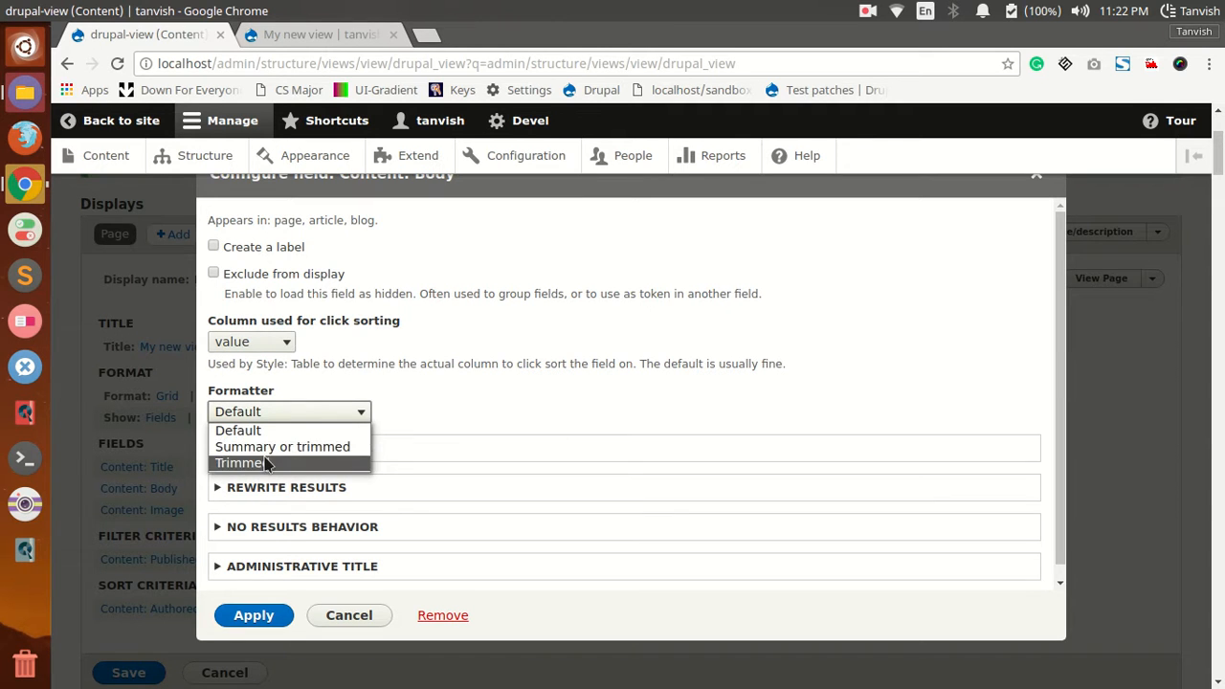
click(271, 446)
click(278, 414)
click(248, 463)
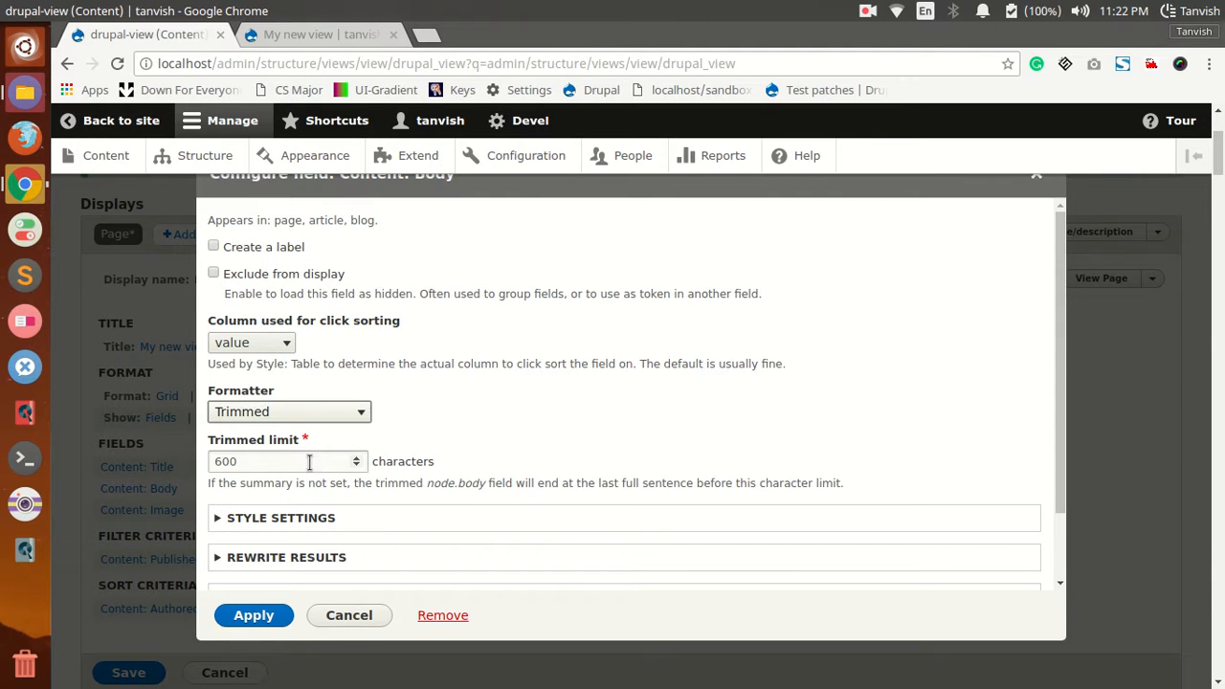
click(282, 462)
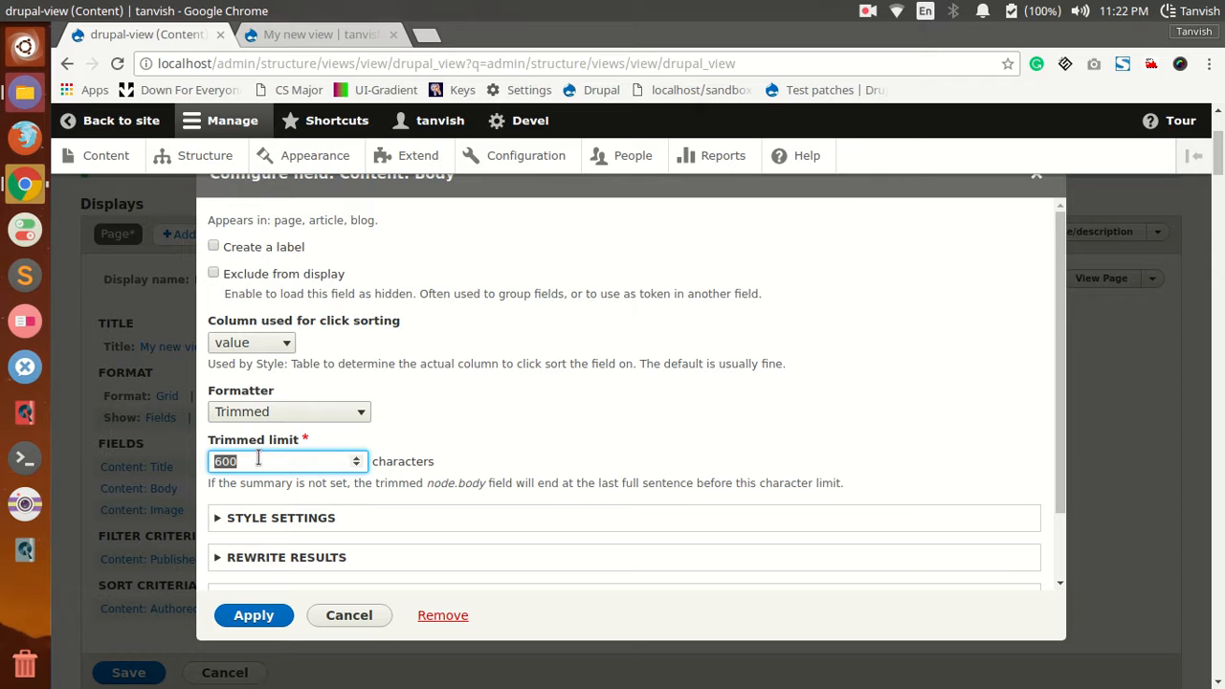
click(241, 620)
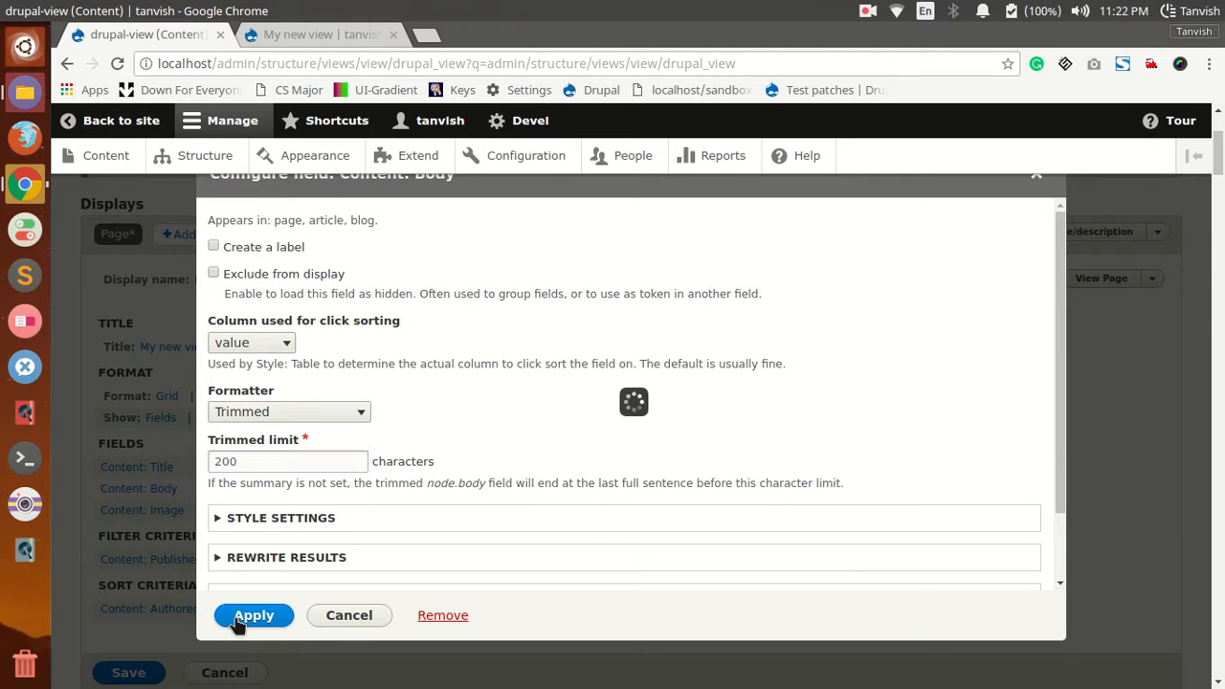
Step: Check the body text in the view's preview and save the view
scroll(300, 486, down, 5)
scroll(316, 473, down, 5)
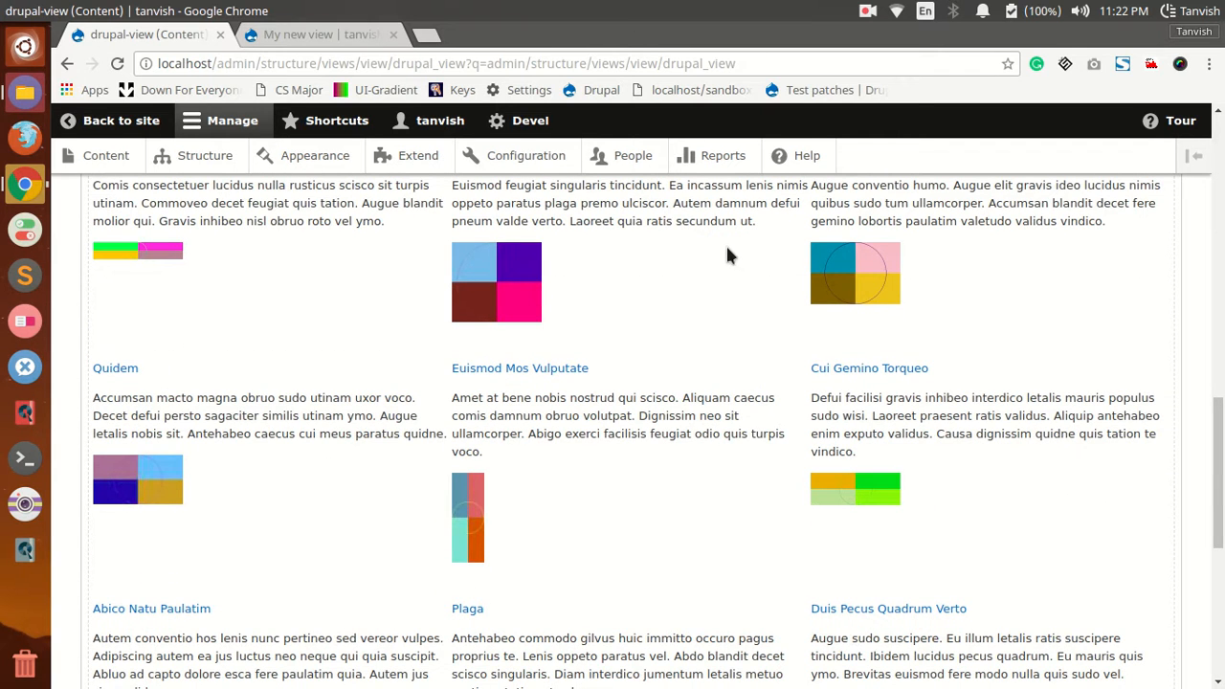
scroll(273, 430, up, 4)
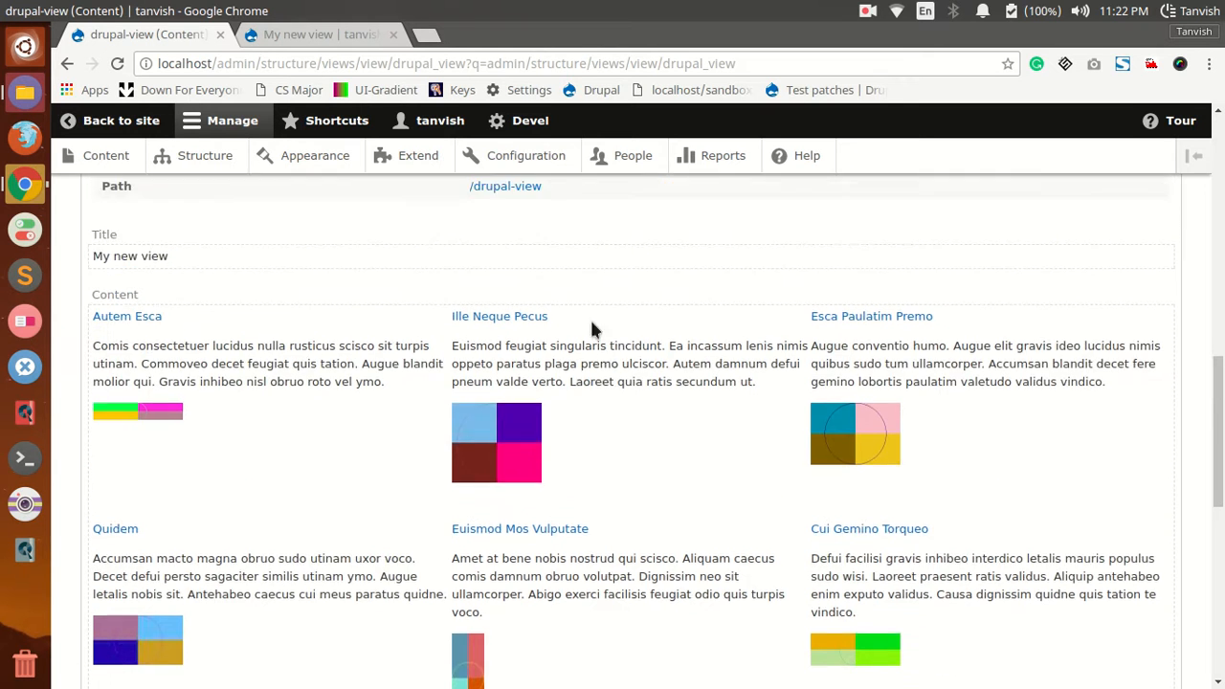
scroll(230, 335, up, 2)
scroll(191, 277, up, 2)
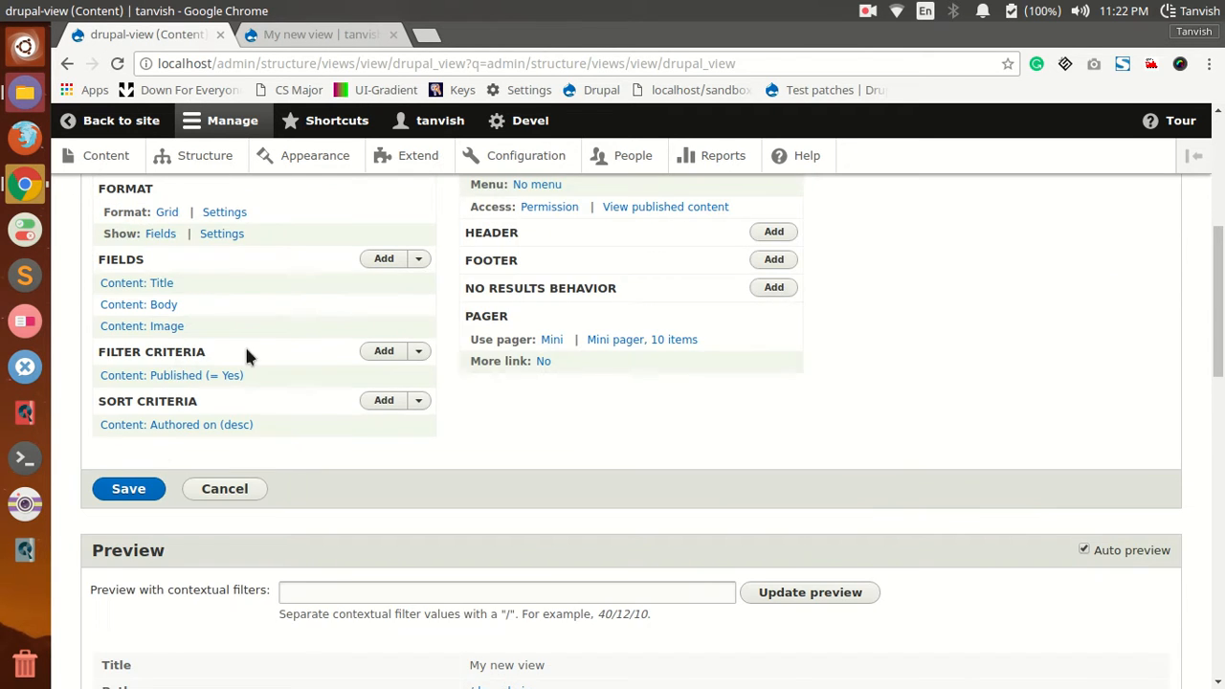
scroll(182, 488, down, 4)
scroll(185, 435, up, 2)
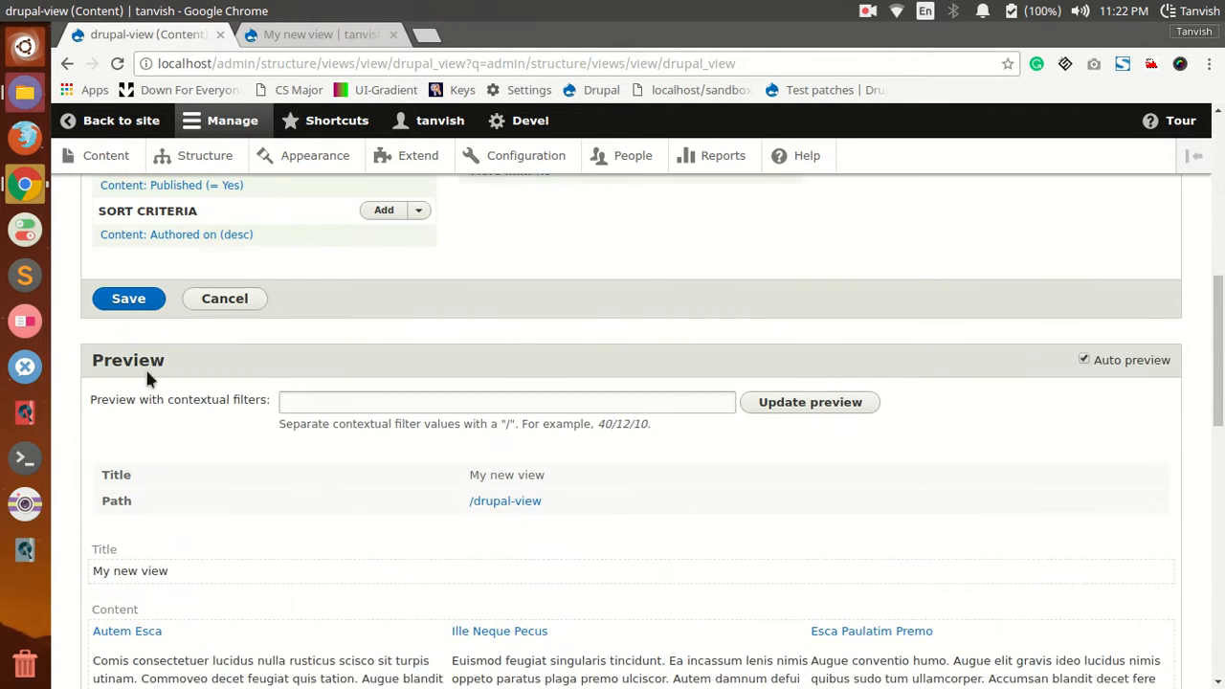
click(139, 303)
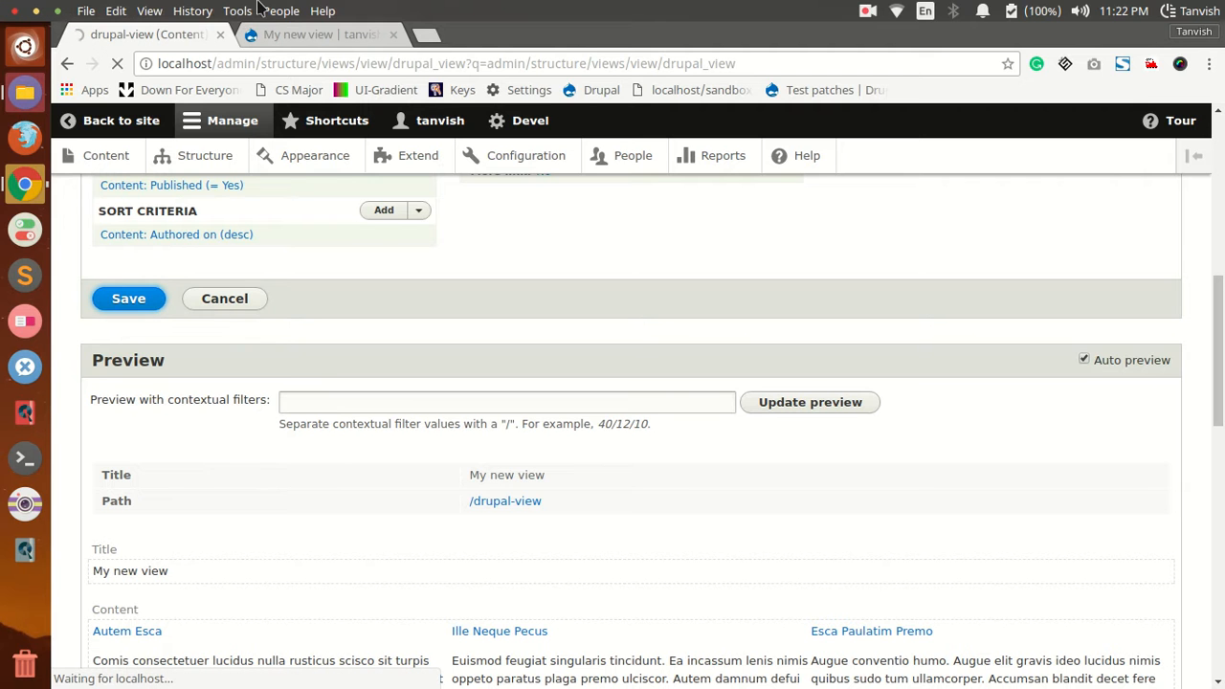
Step: Reload the view's page on the site to check the shortened body text
scroll(242, 178, up, 2)
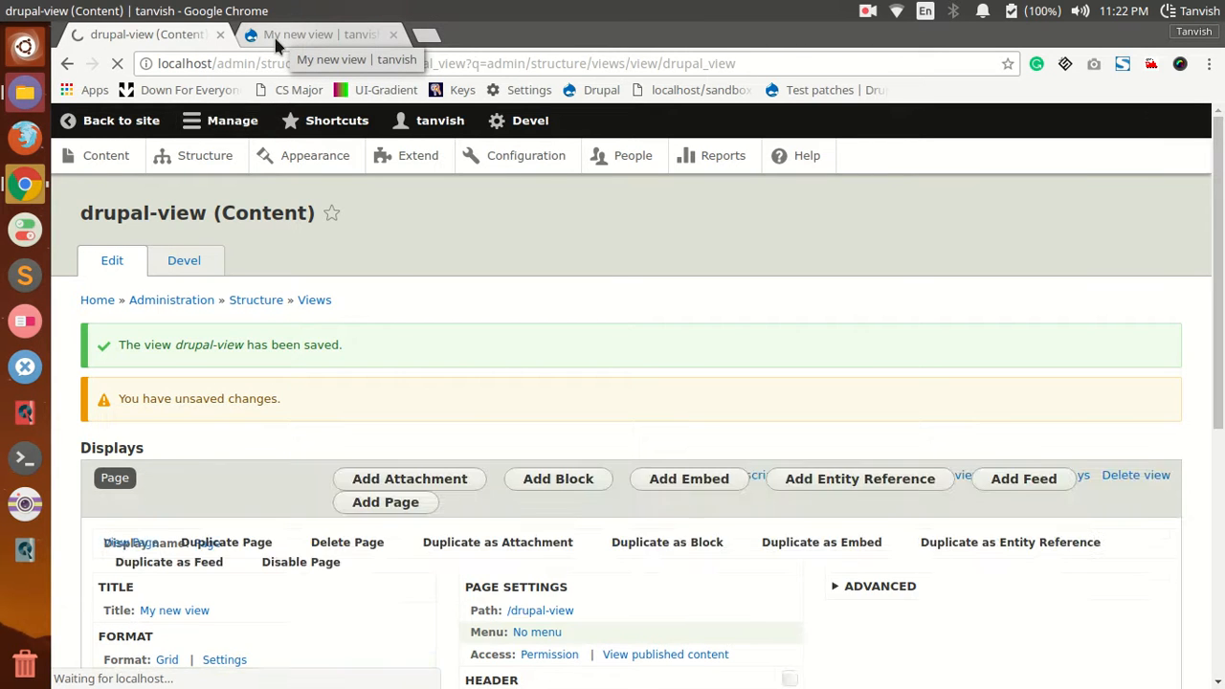
click(275, 33)
click(117, 63)
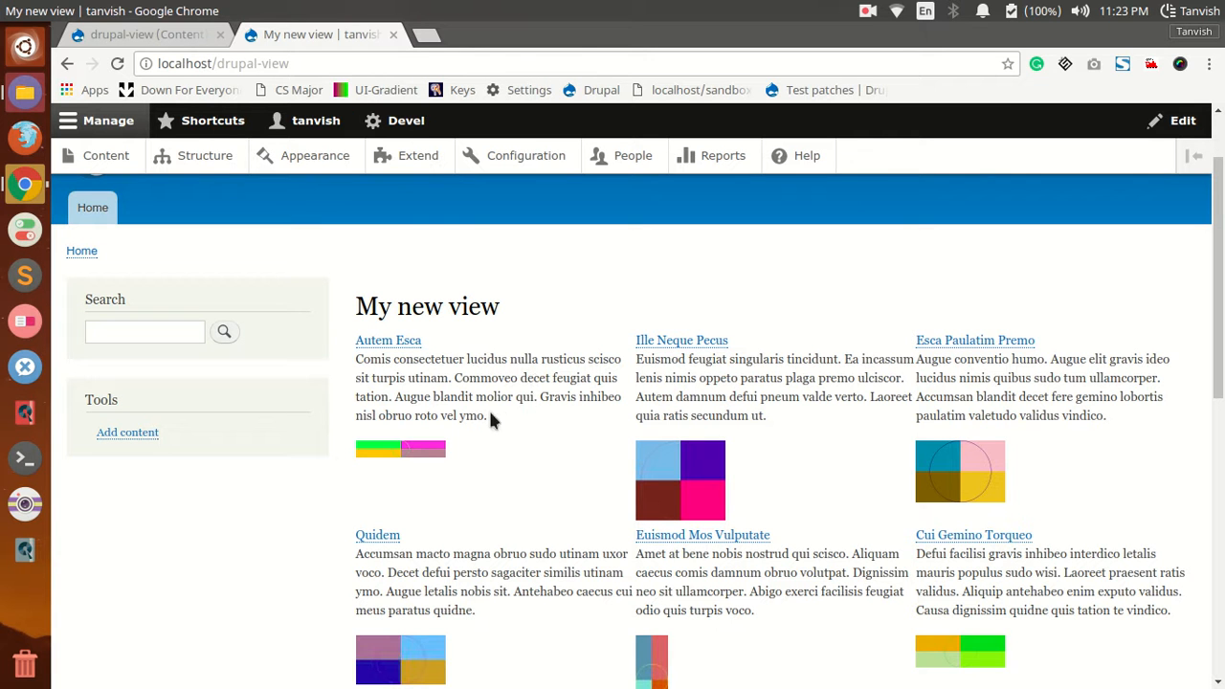
Step: Reopen the Body field's configuration in the view and set its formatter to Default
click(111, 35)
scroll(271, 431, down, 5)
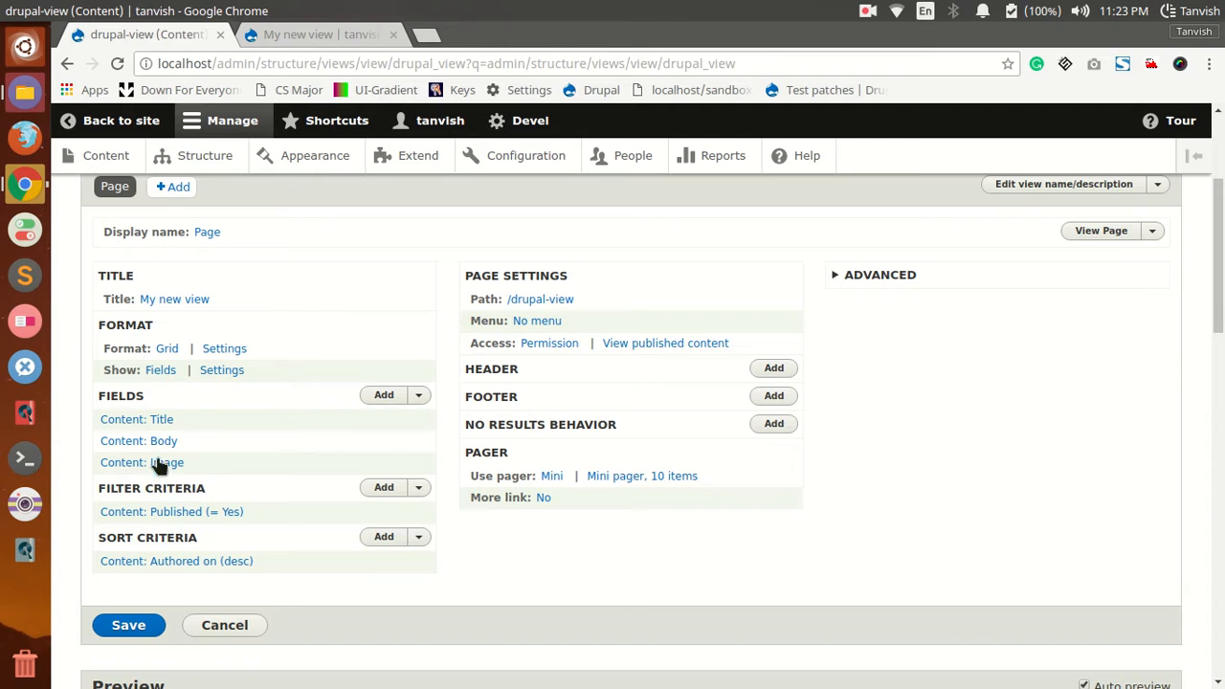
click(163, 443)
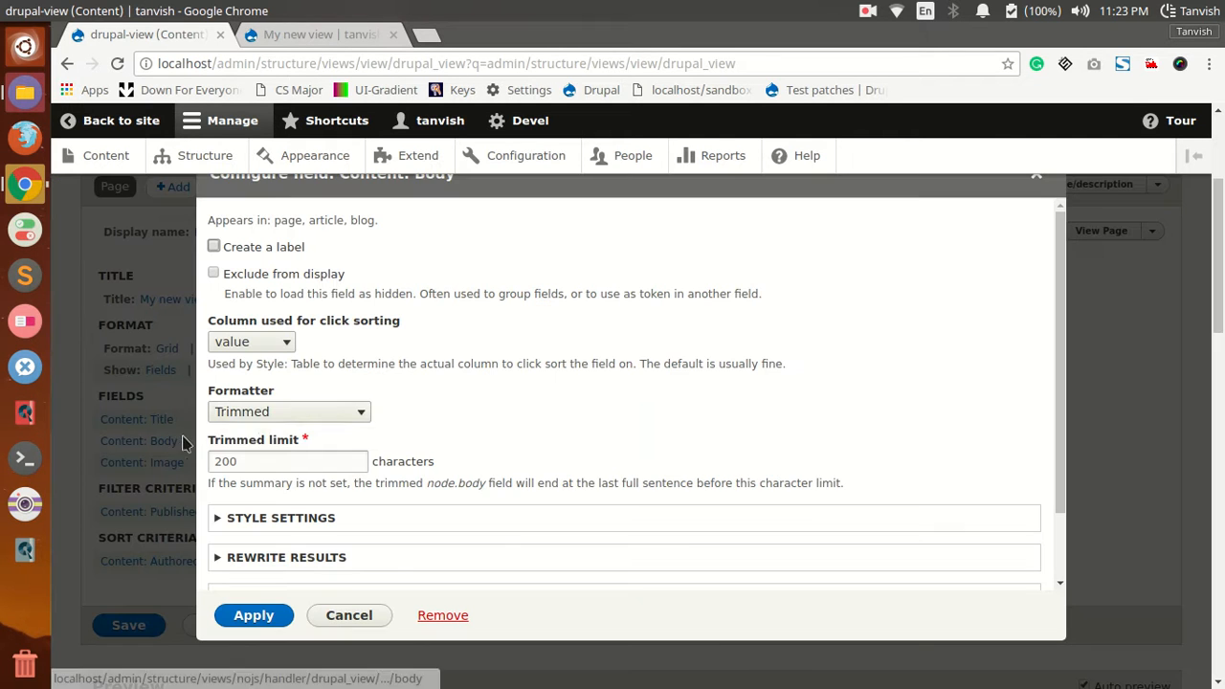
click(247, 415)
click(237, 431)
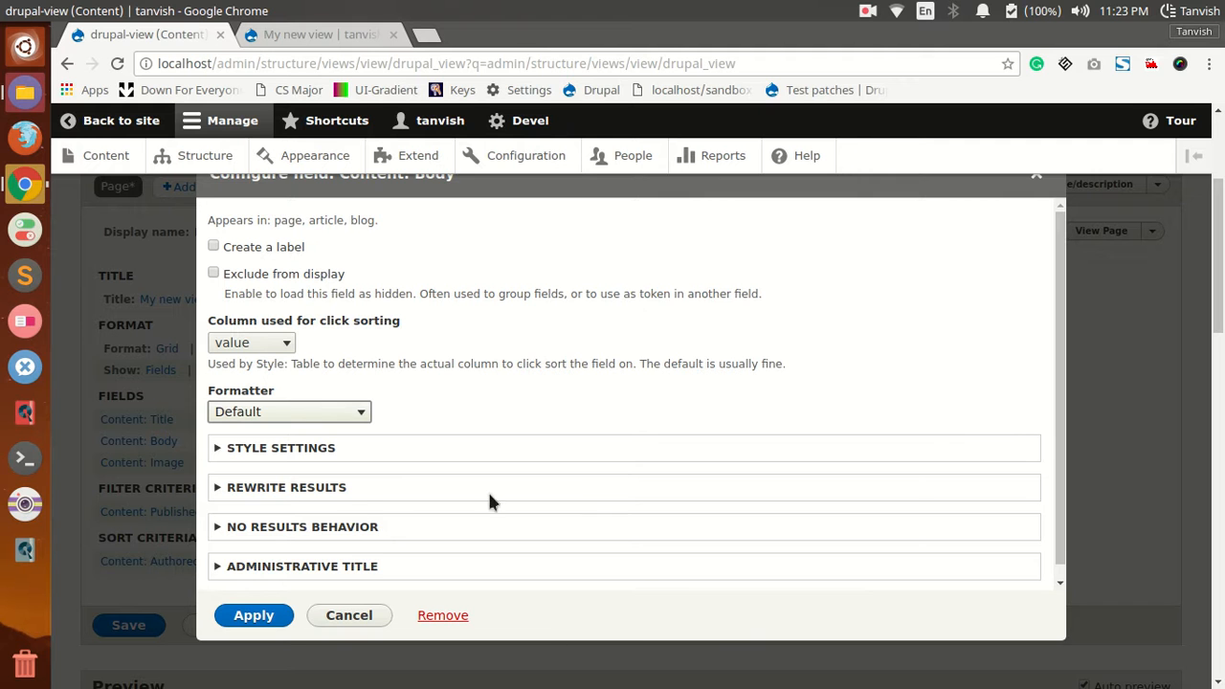
Step: In the Body field's rewrite results, trim the field to a maximum of 200 characters and enable a read-more link for trimmed output
click(340, 487)
click(341, 486)
click(342, 486)
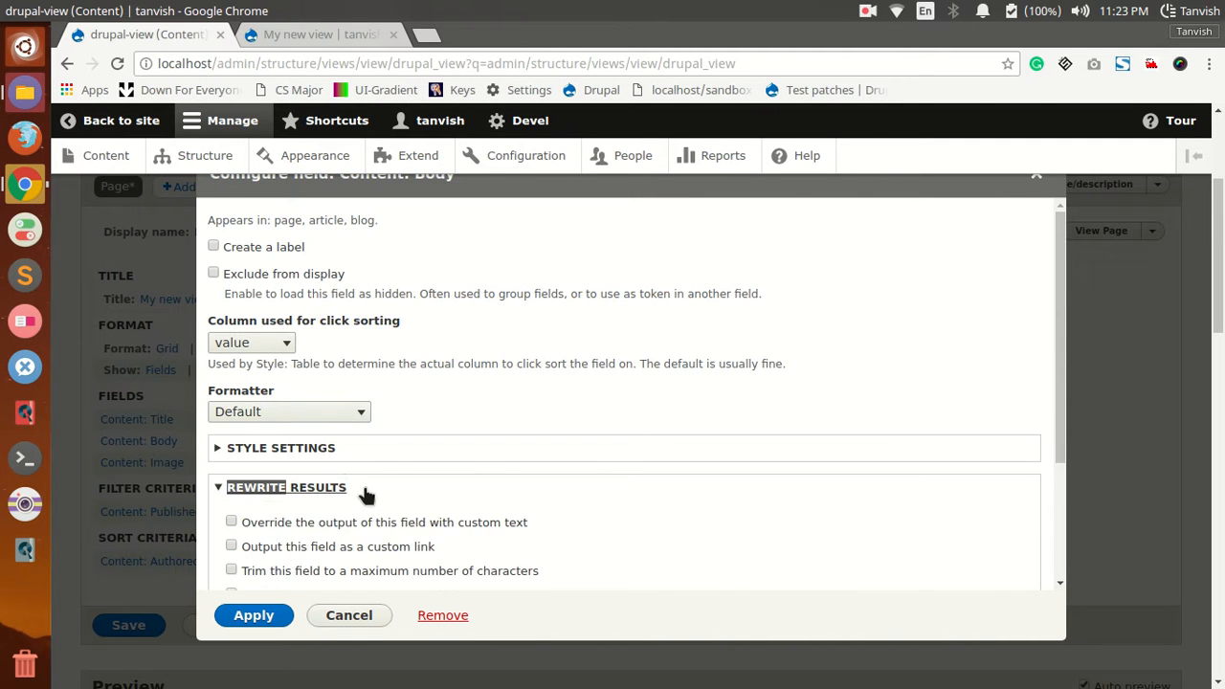
scroll(358, 493, down, 2)
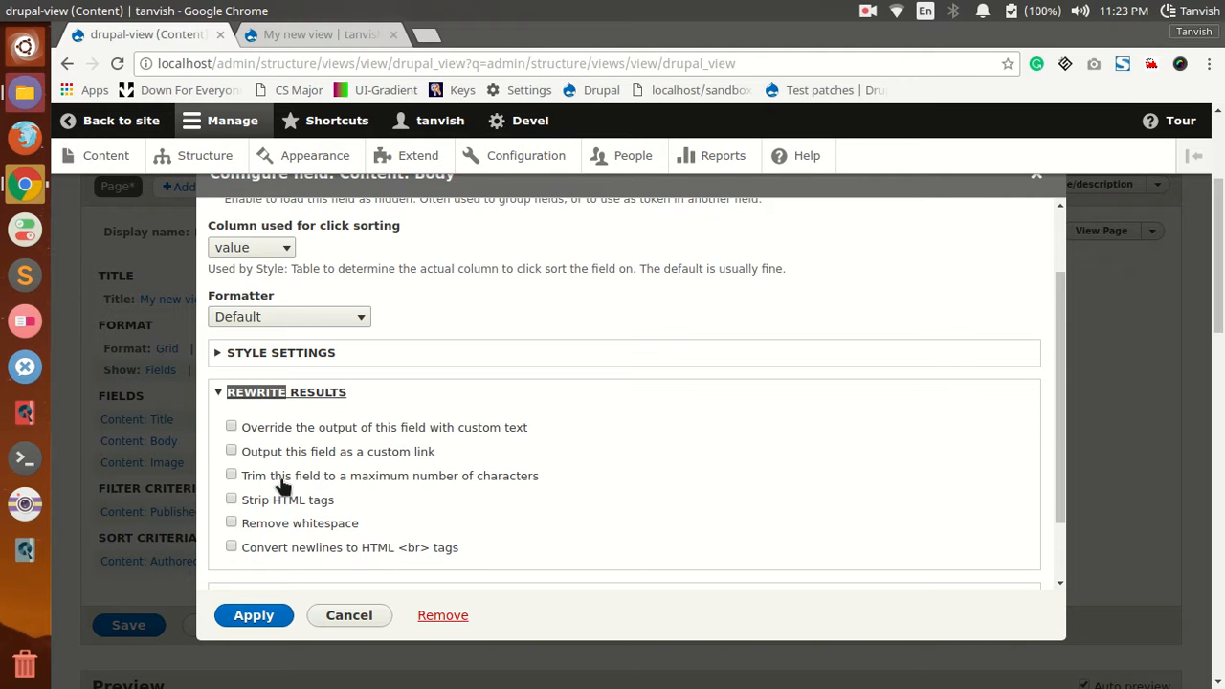
click(230, 475)
scroll(334, 489, down, 1)
click(341, 469)
text(200)
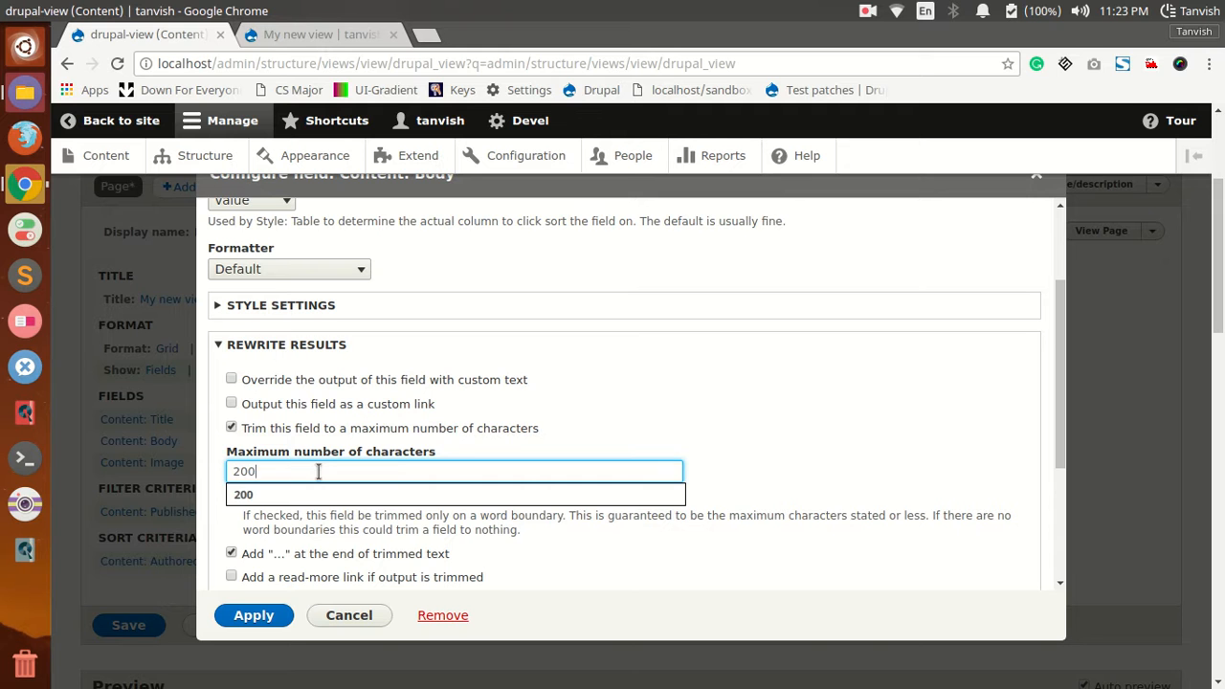
click(322, 494)
scroll(315, 516, down, 4)
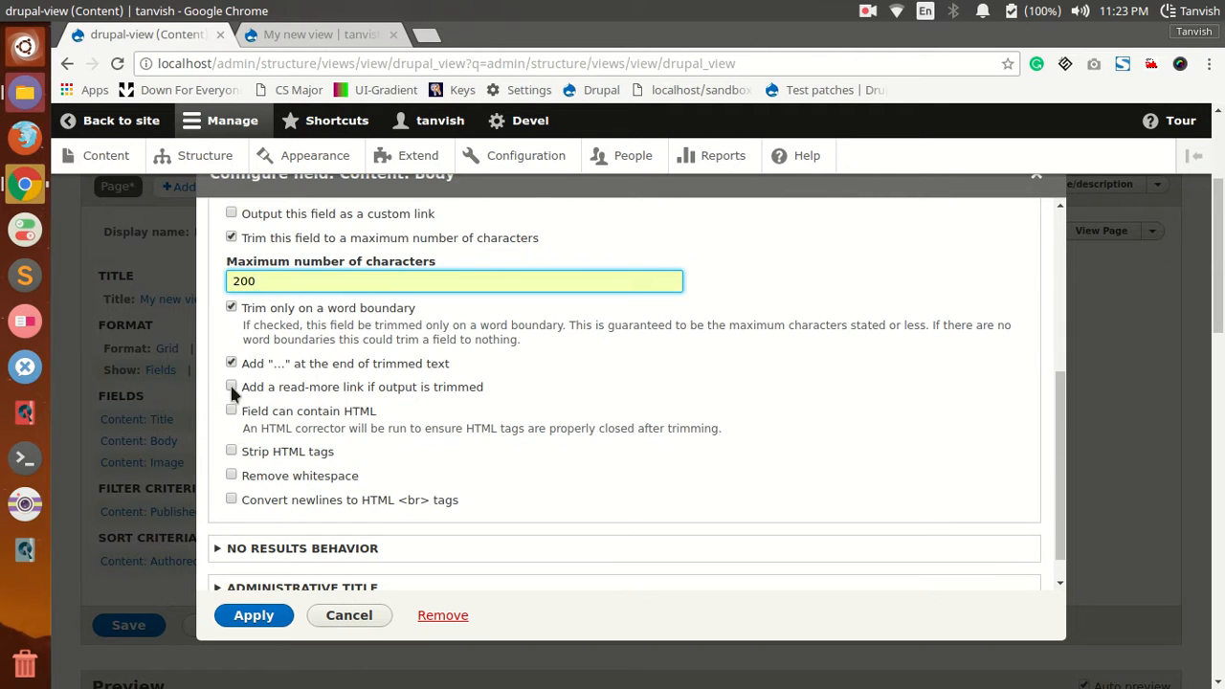
click(231, 386)
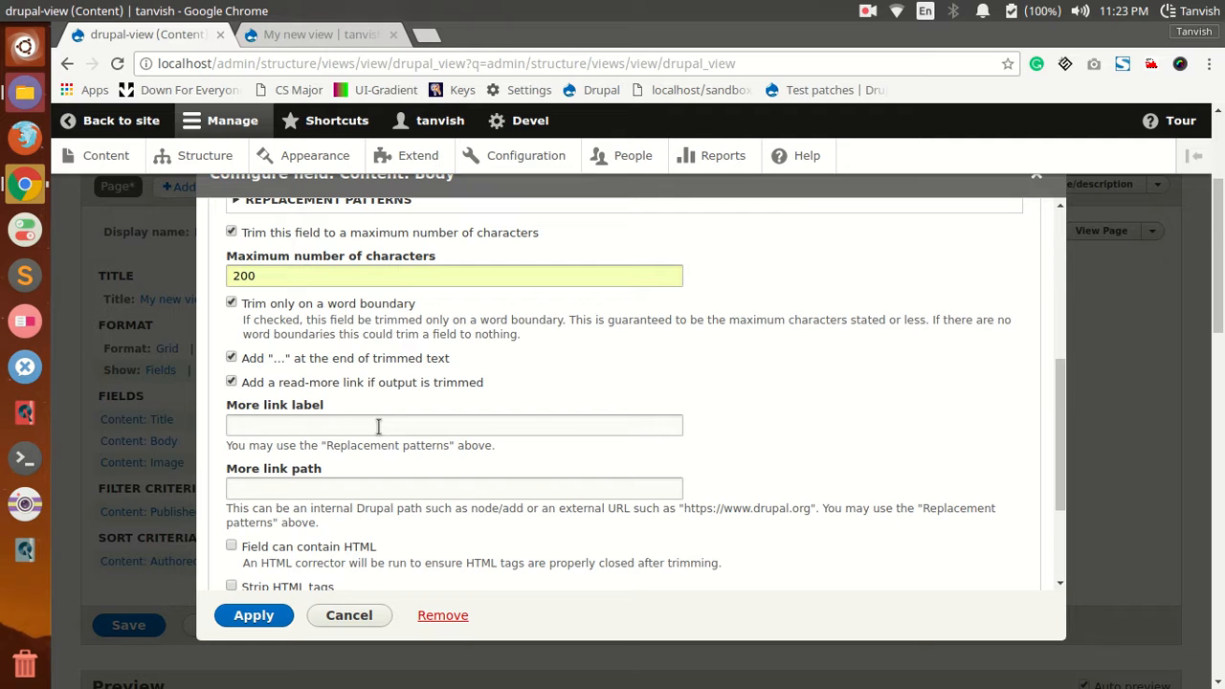
Step: Set the Body field's more link label to Read More, apply the configuration and save the view
text(R)
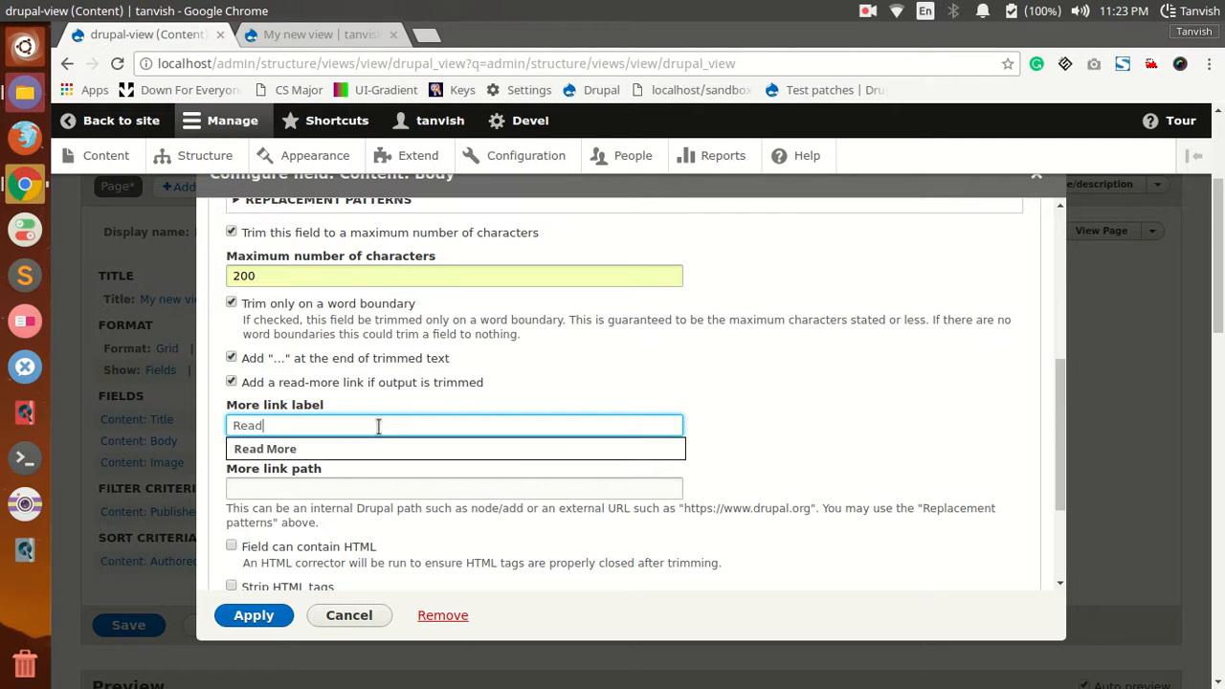
text(ead)
key(Down)
key(Return)
click(268, 616)
scroll(230, 578, down, 3)
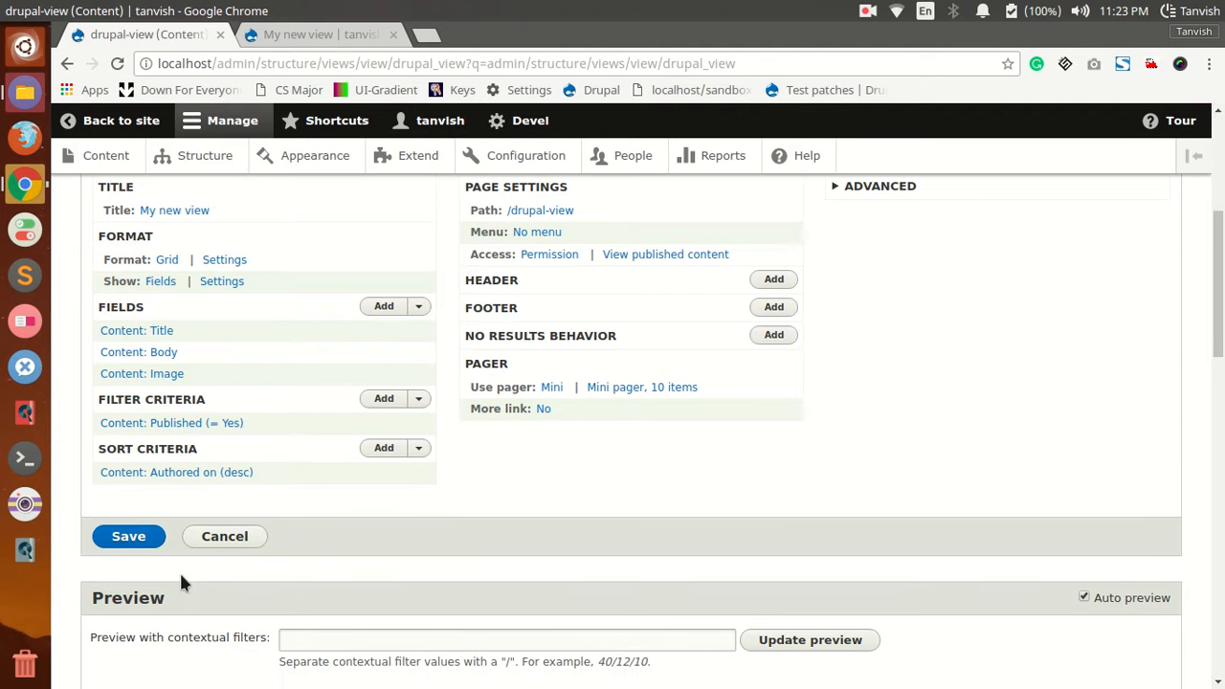
click(131, 539)
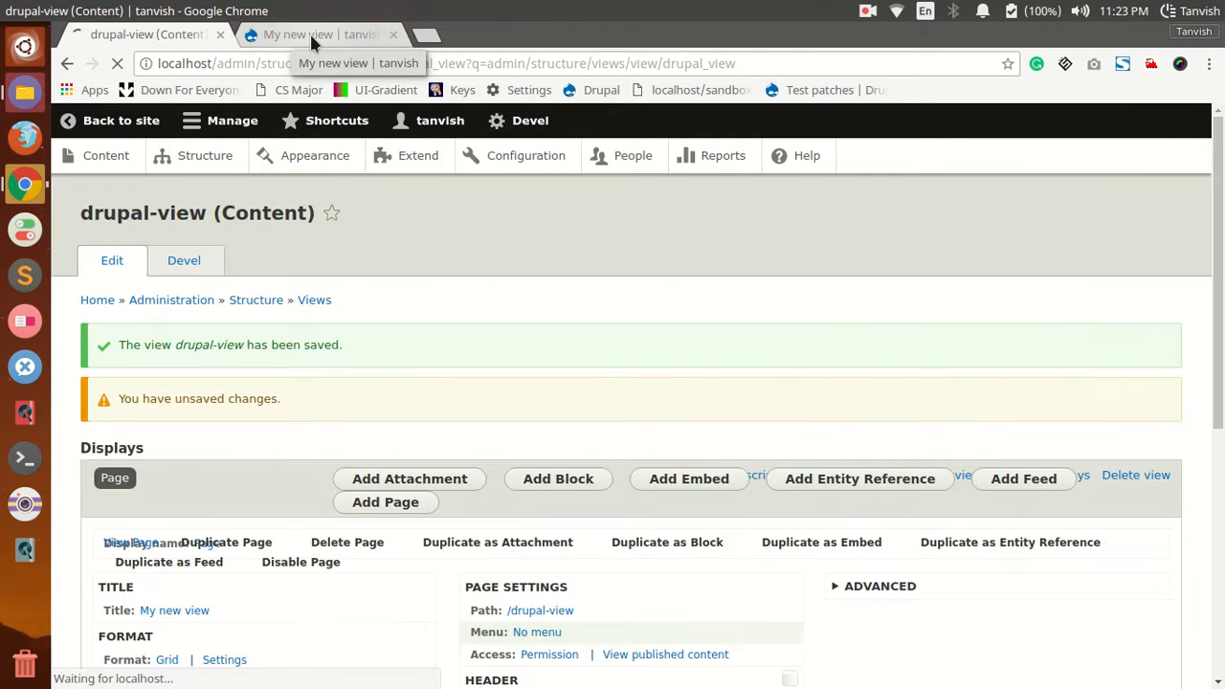
Step: Reload the view's page on the site, test the Read More link of Ille Neque Pecus and return to the view's page
click(307, 33)
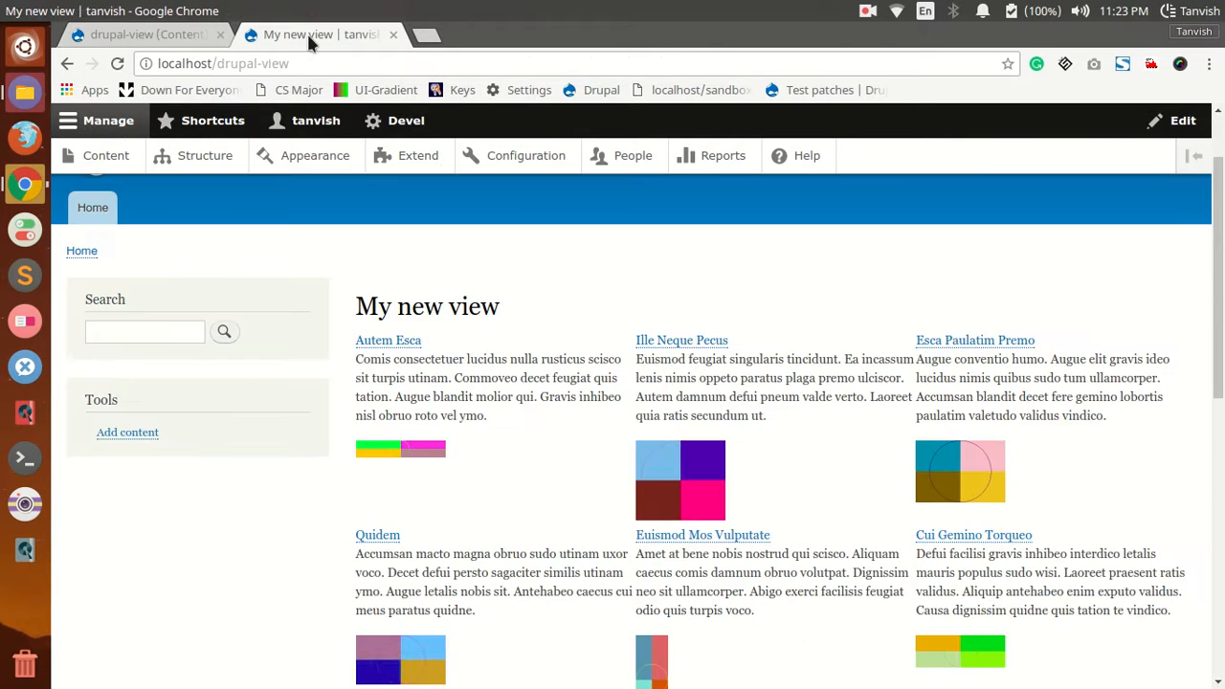
click(119, 59)
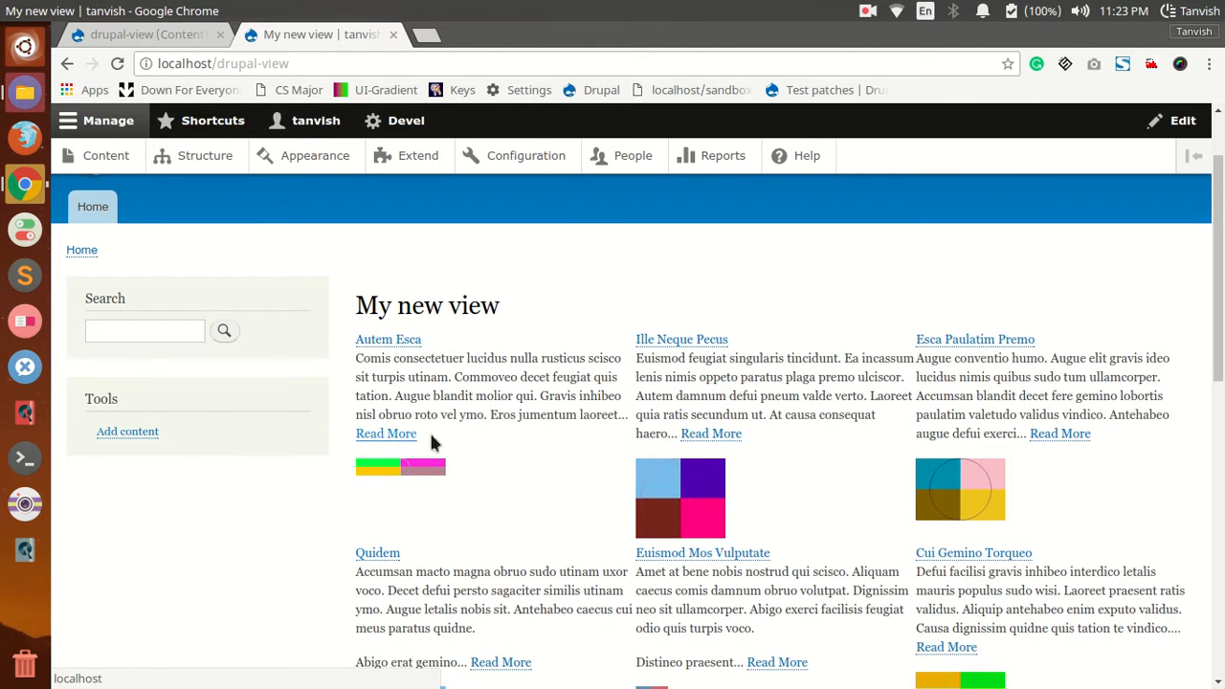
click(717, 435)
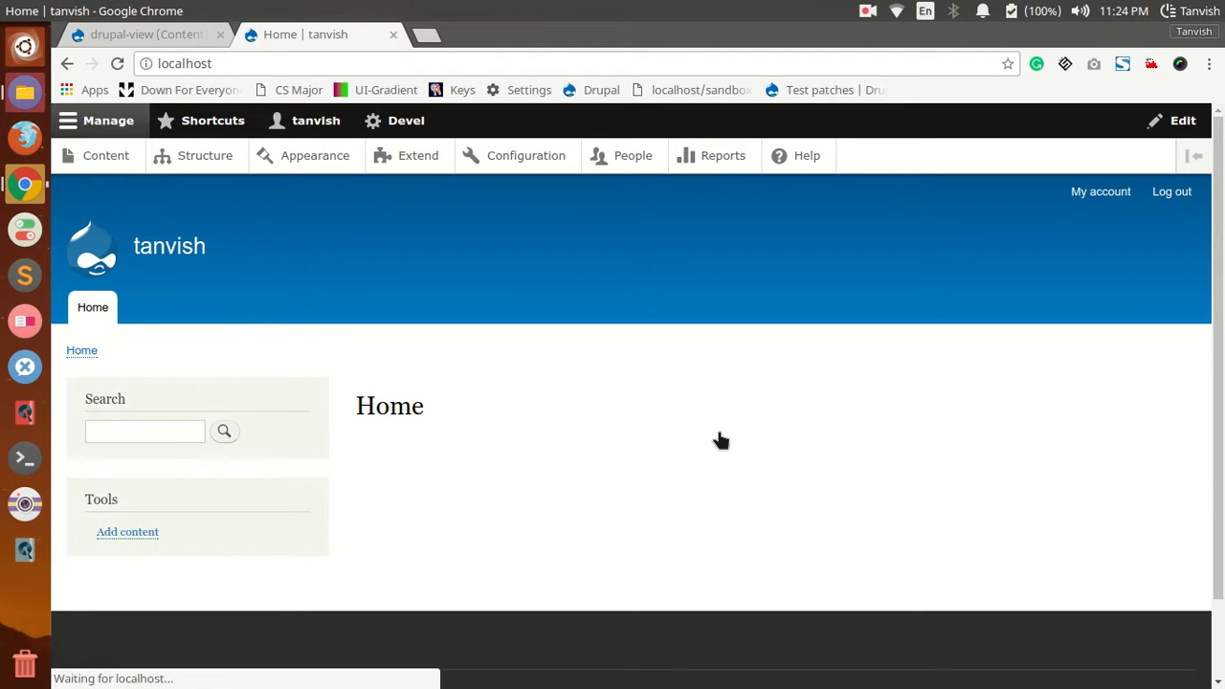
click(67, 64)
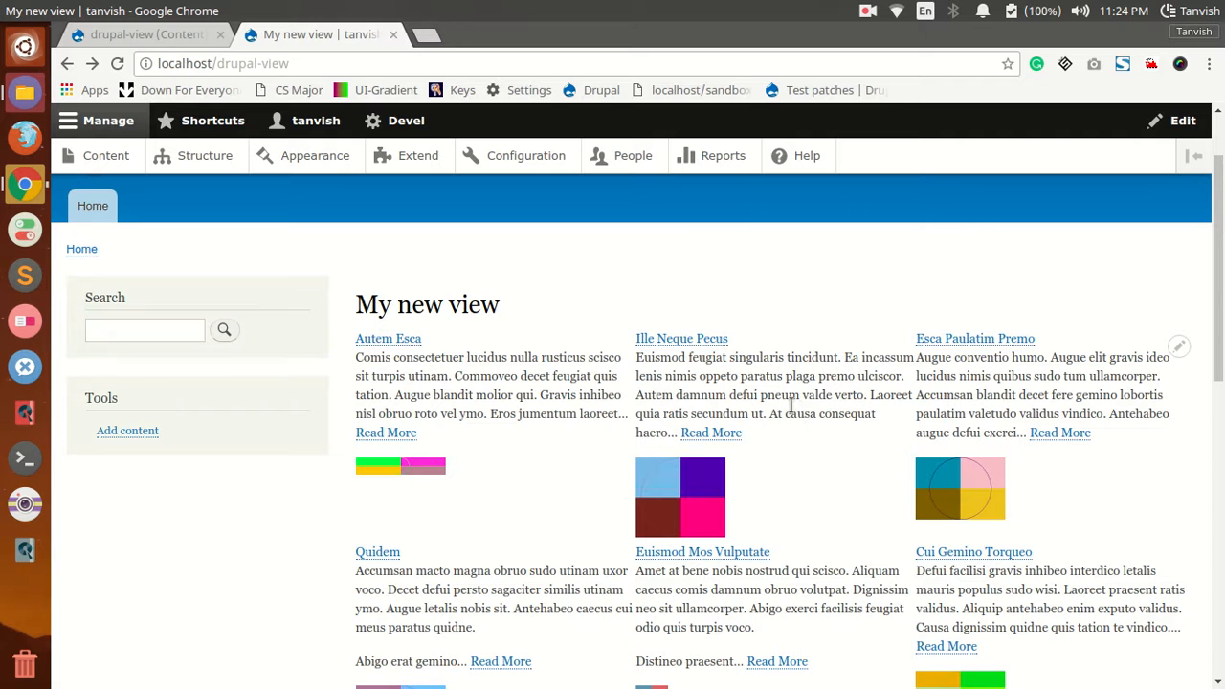
Step: Back in the view's editor, add the Content: Path field with its default configuration
click(144, 35)
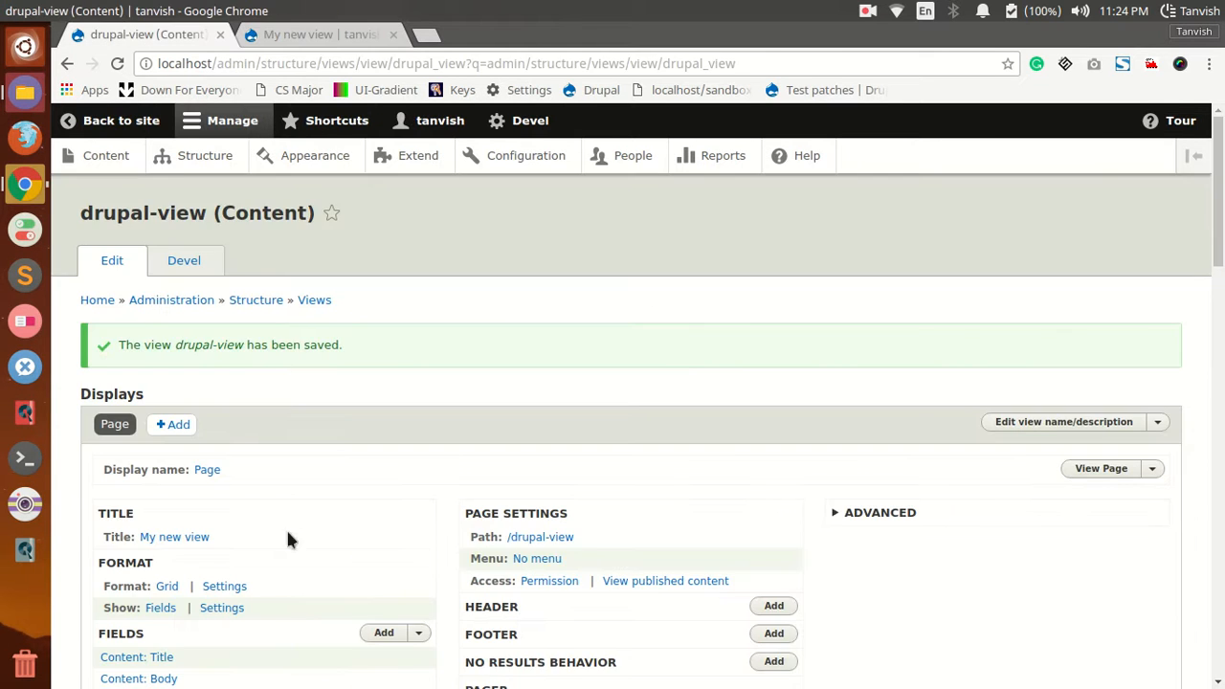
scroll(294, 612, down, 3)
click(384, 394)
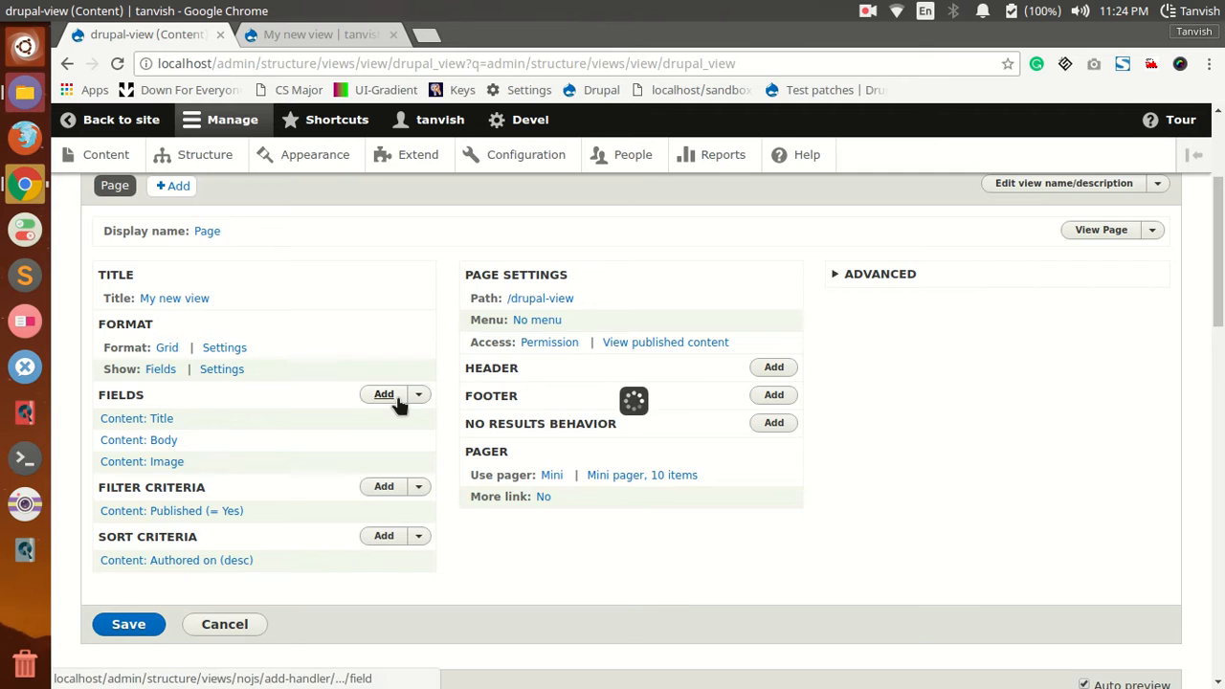
text(path)
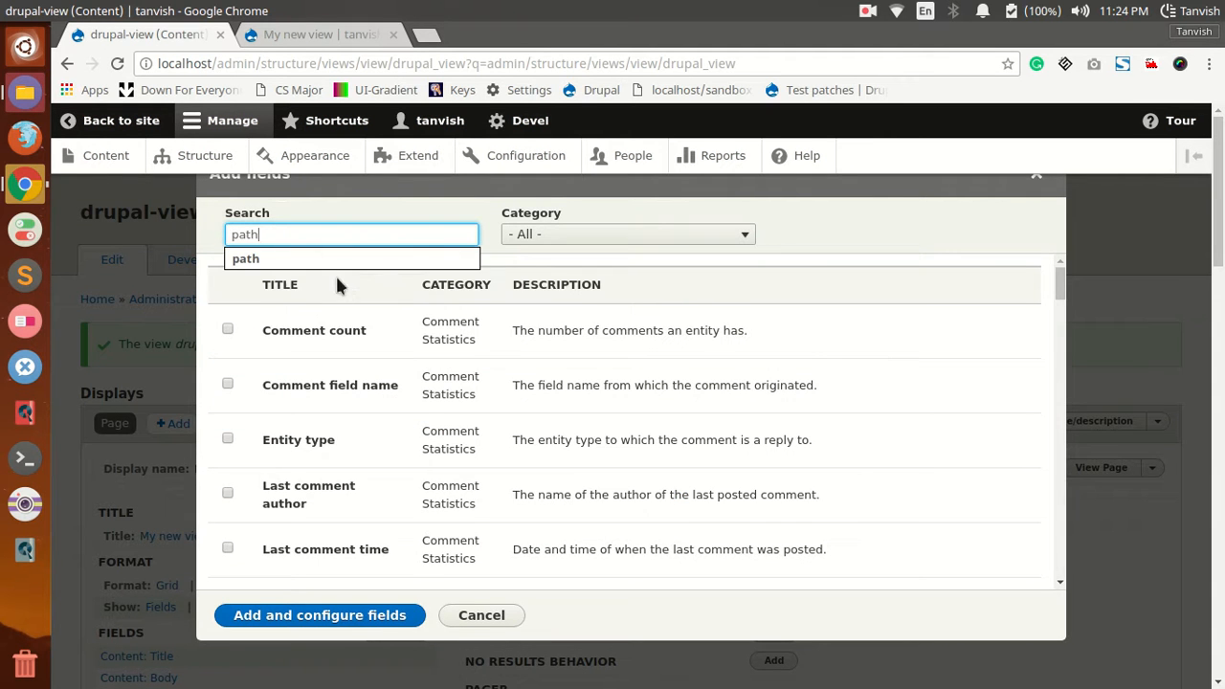
click(228, 325)
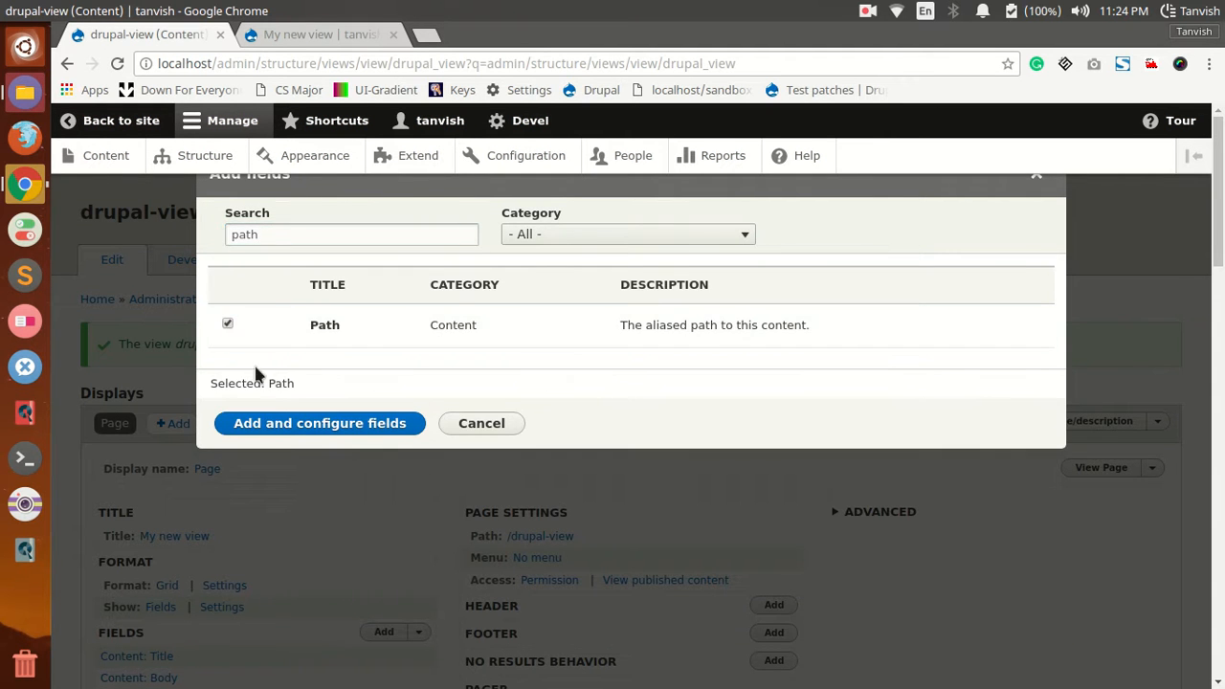
click(284, 428)
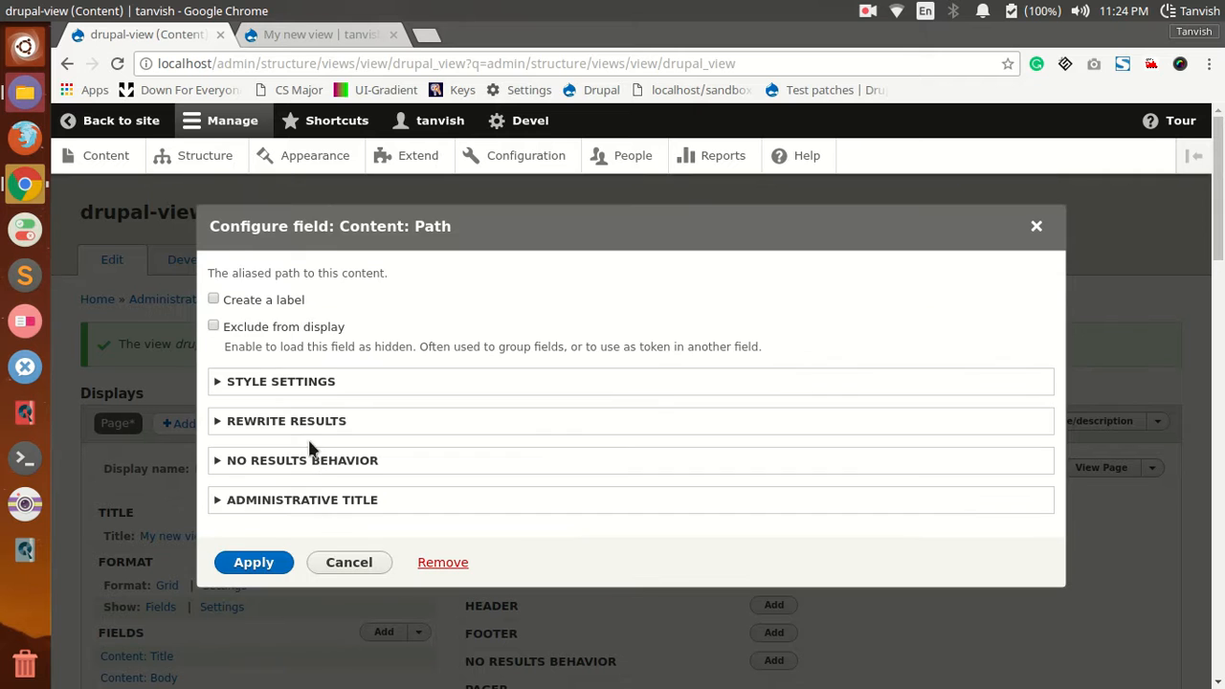
click(264, 566)
Step: Rearrange the view's fields so that Content: Path comes first, above Content: Title
scroll(227, 620, down, 5)
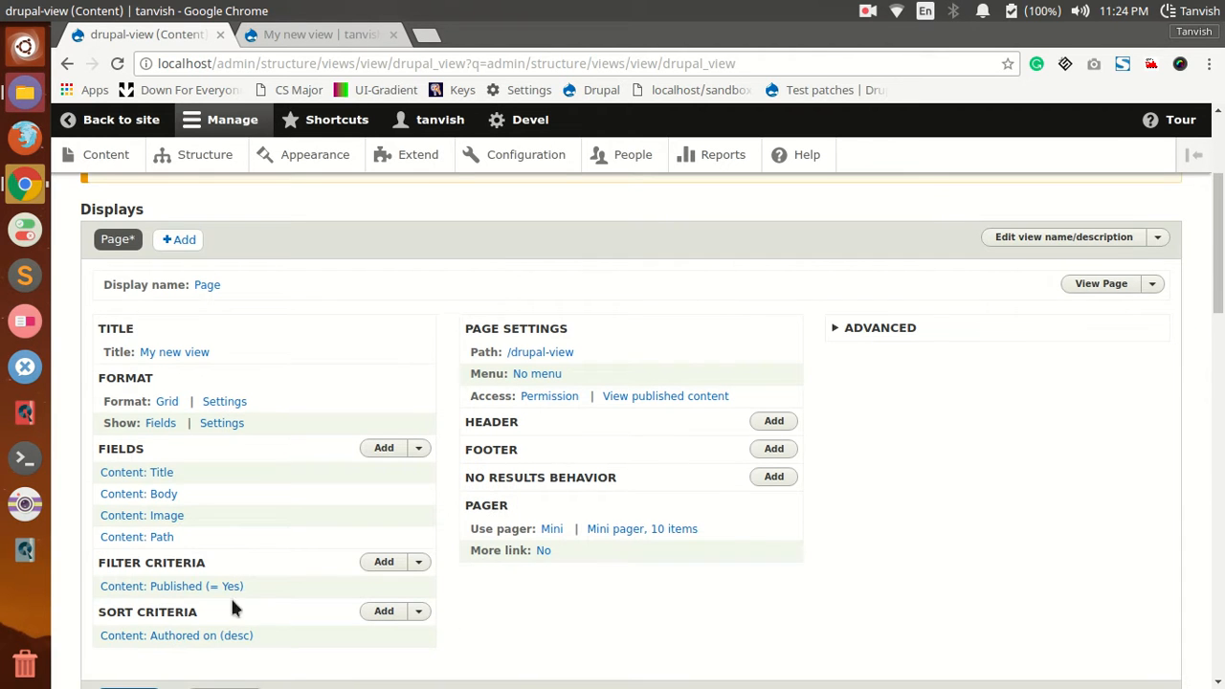
click(418, 448)
click(362, 467)
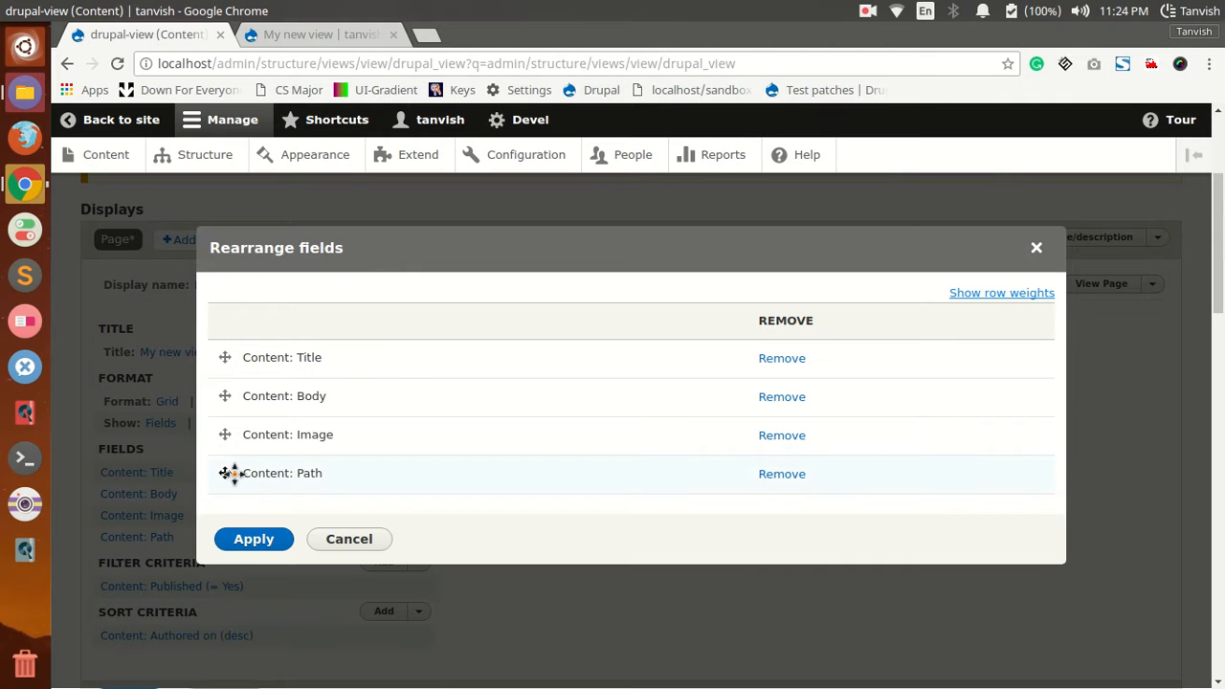
drag(223, 473, 226, 357)
click(254, 540)
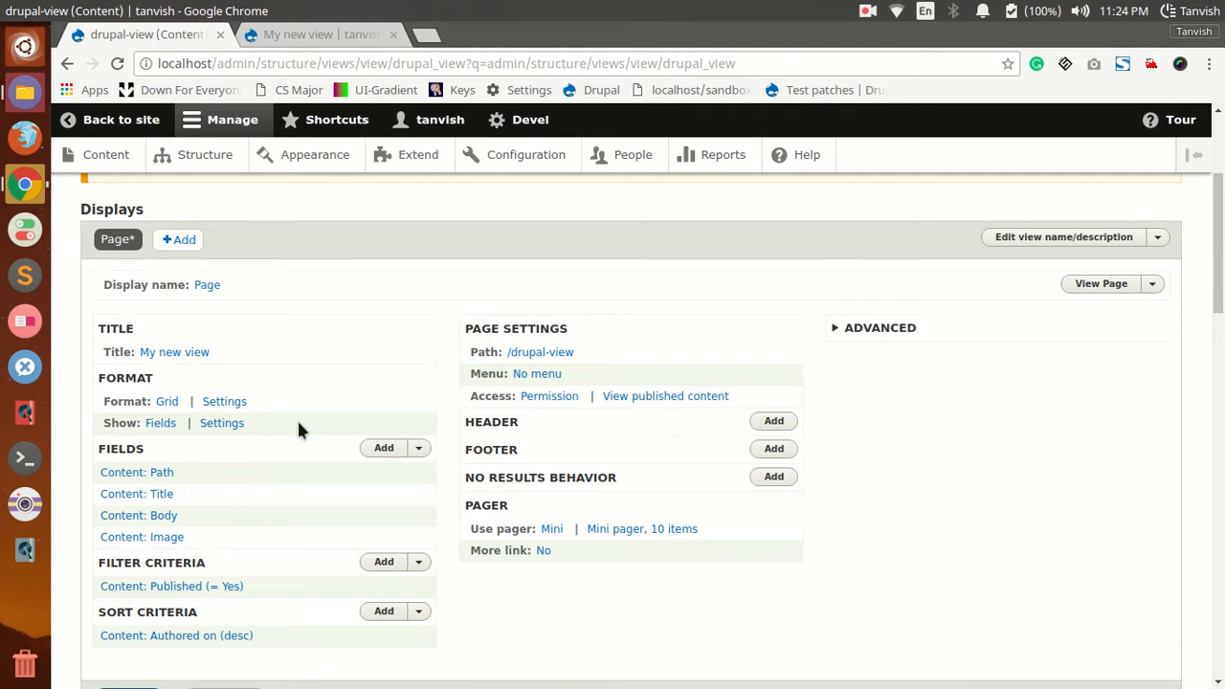
Step: Reopen the Body field's rewrite results and copy the {{ path }} token from its replacement patterns
click(142, 515)
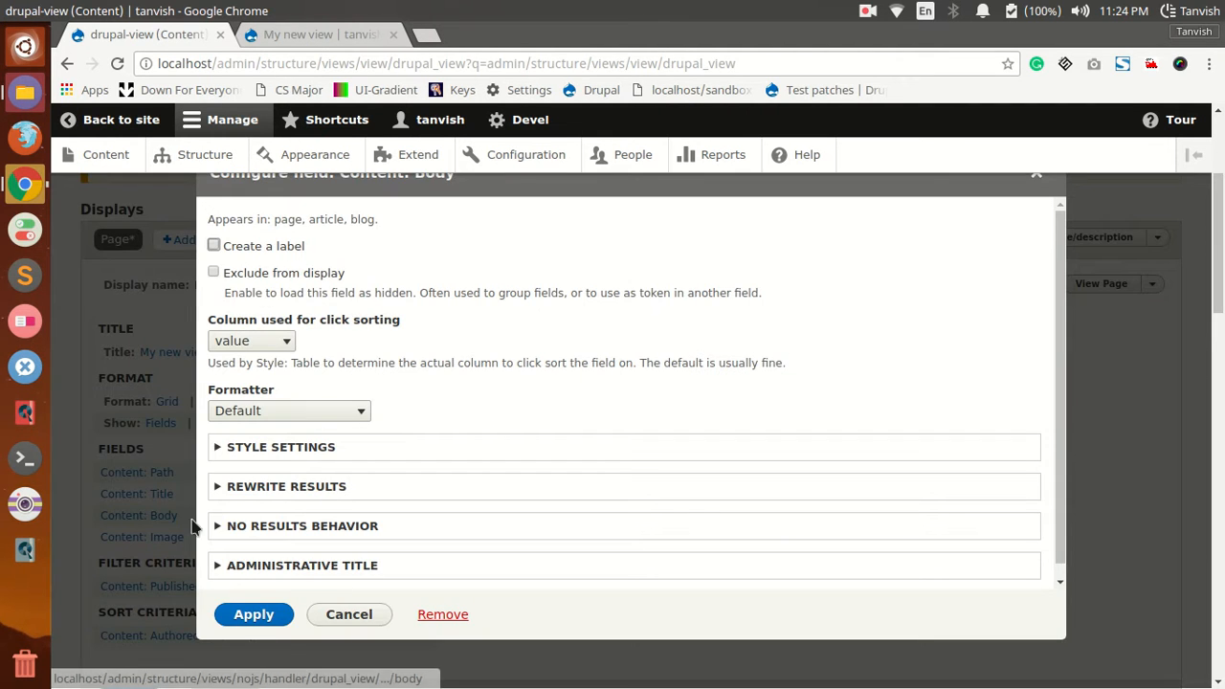
click(269, 486)
scroll(287, 498, down, 3)
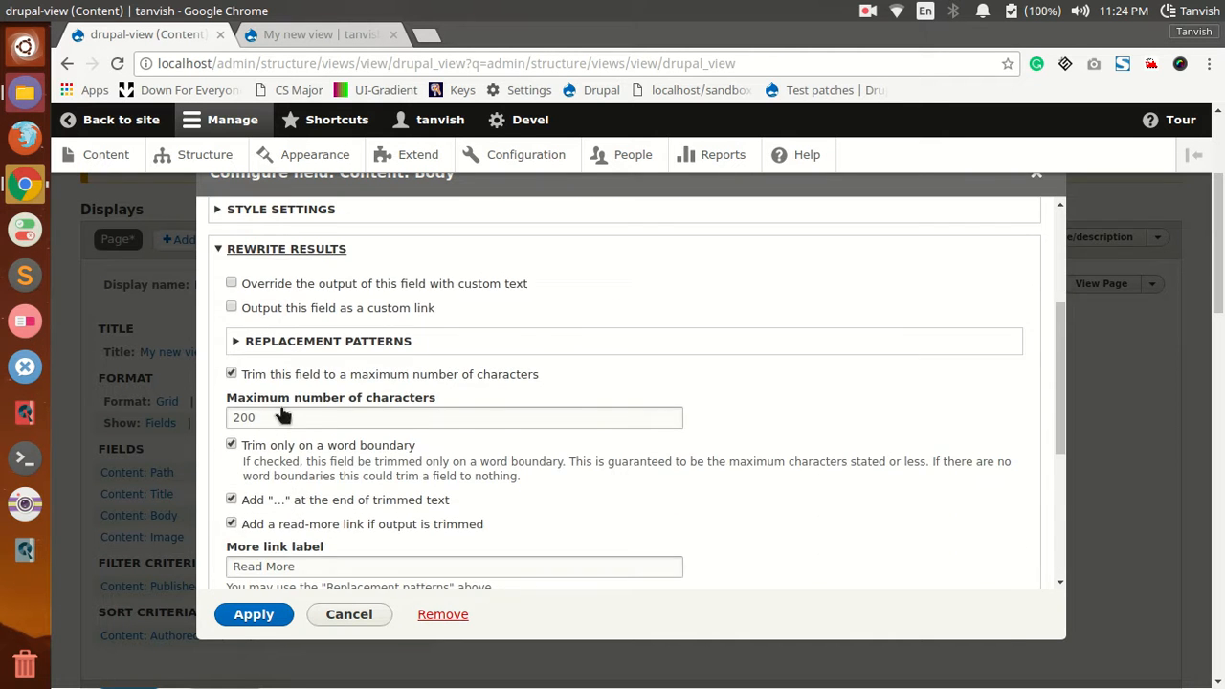
scroll(268, 410, down, 3)
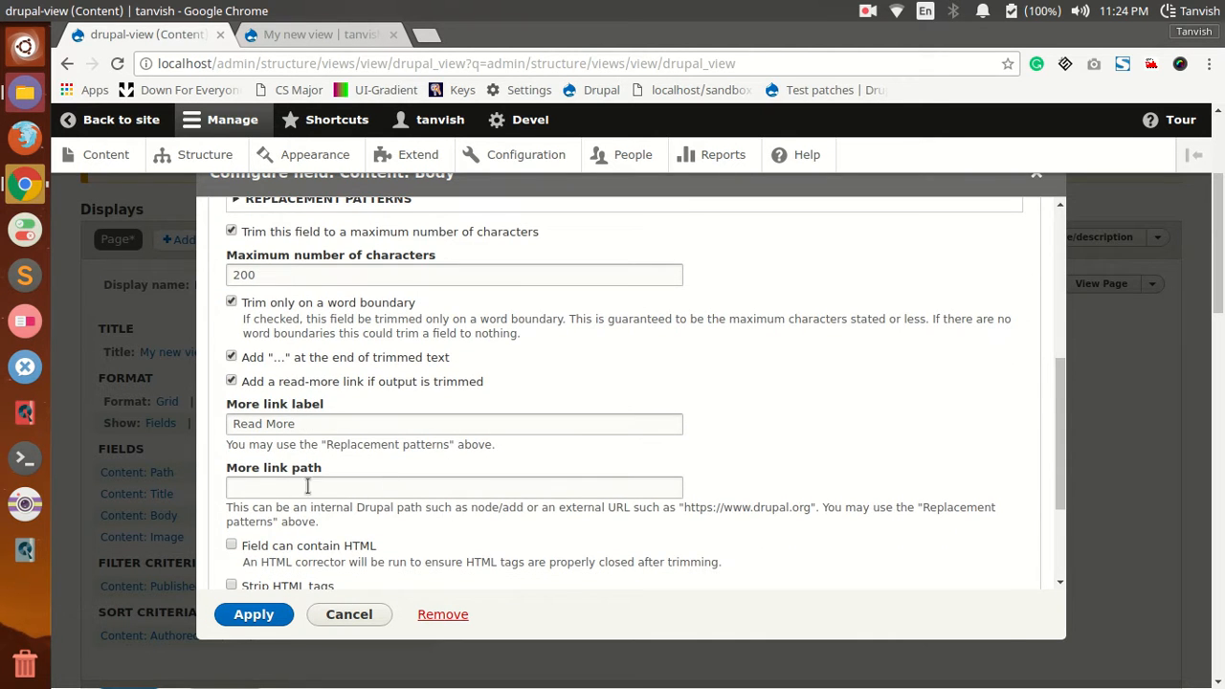
drag(927, 501, 277, 523)
click(279, 522)
scroll(316, 521, up, 6)
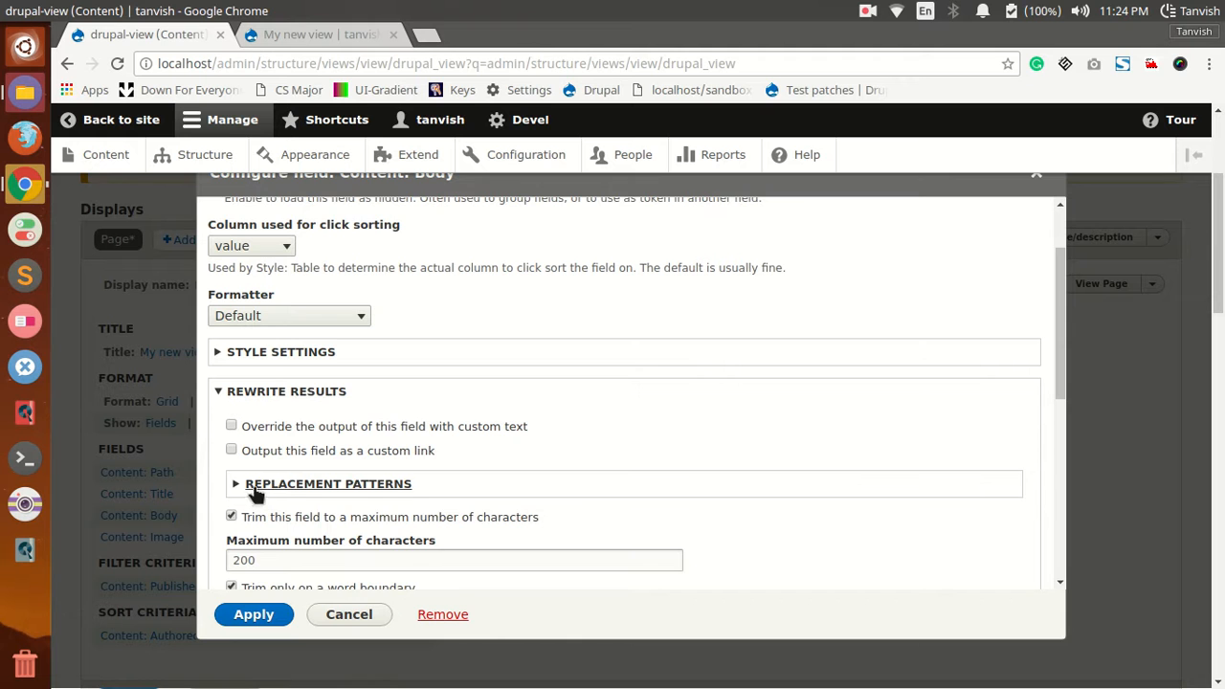
click(258, 485)
scroll(287, 440, down, 4)
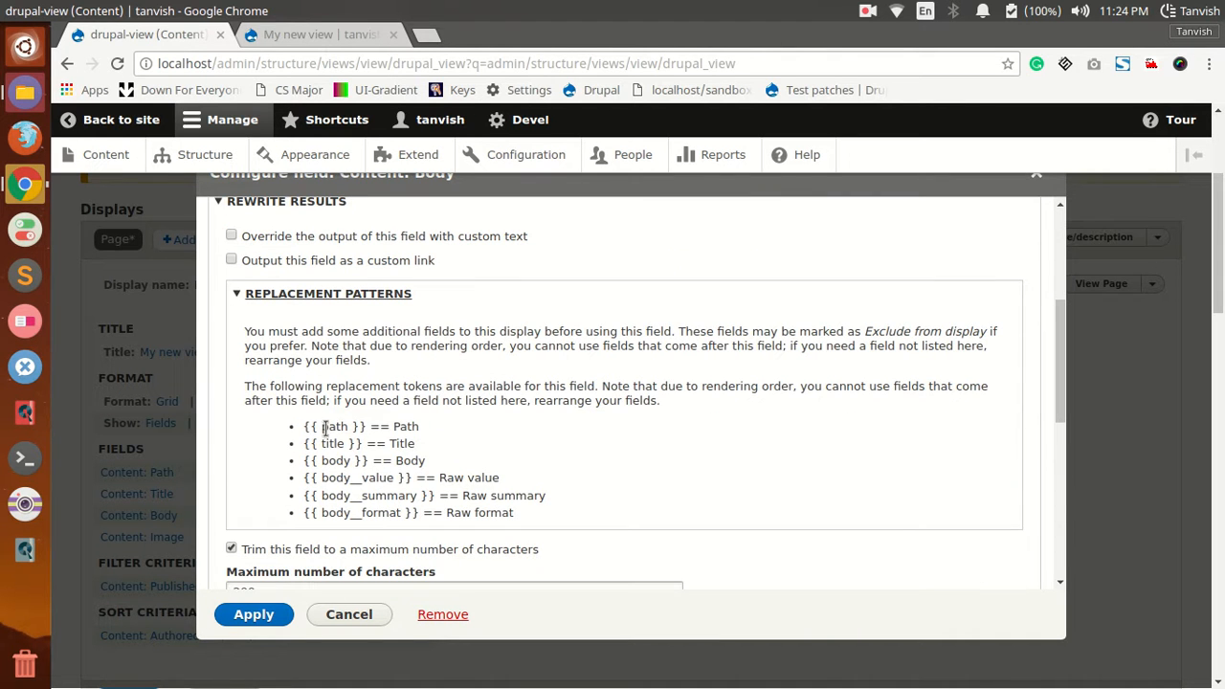
drag(305, 427, 350, 424)
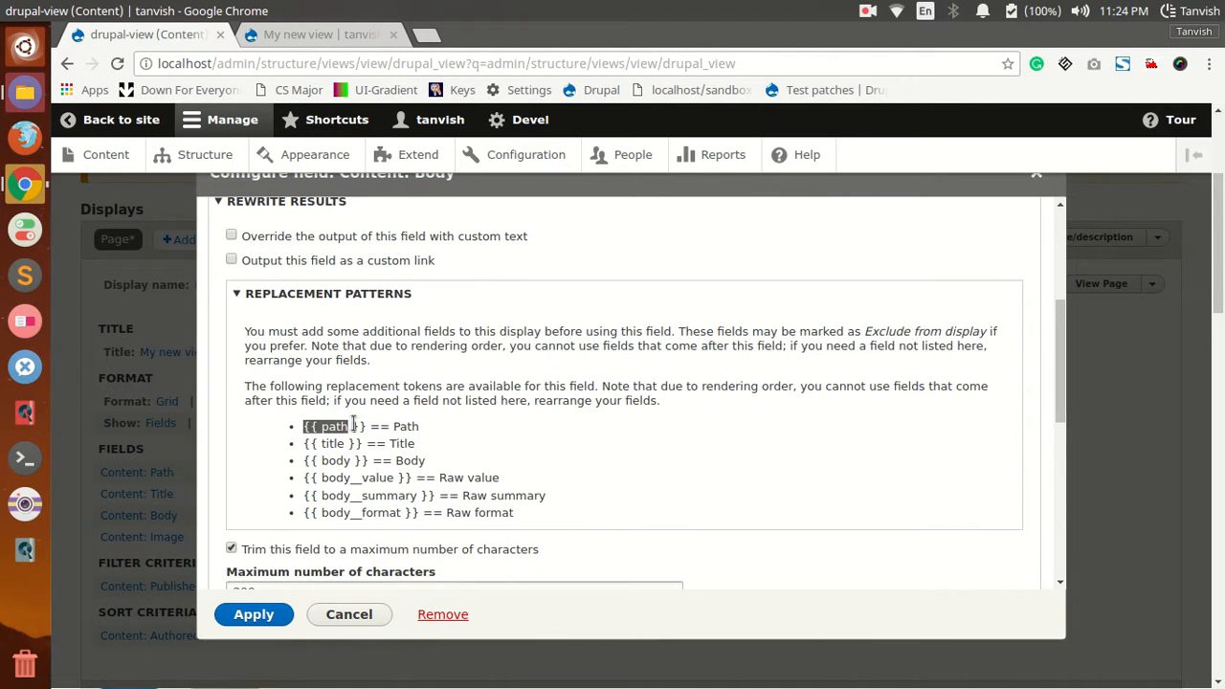
right_click(362, 422)
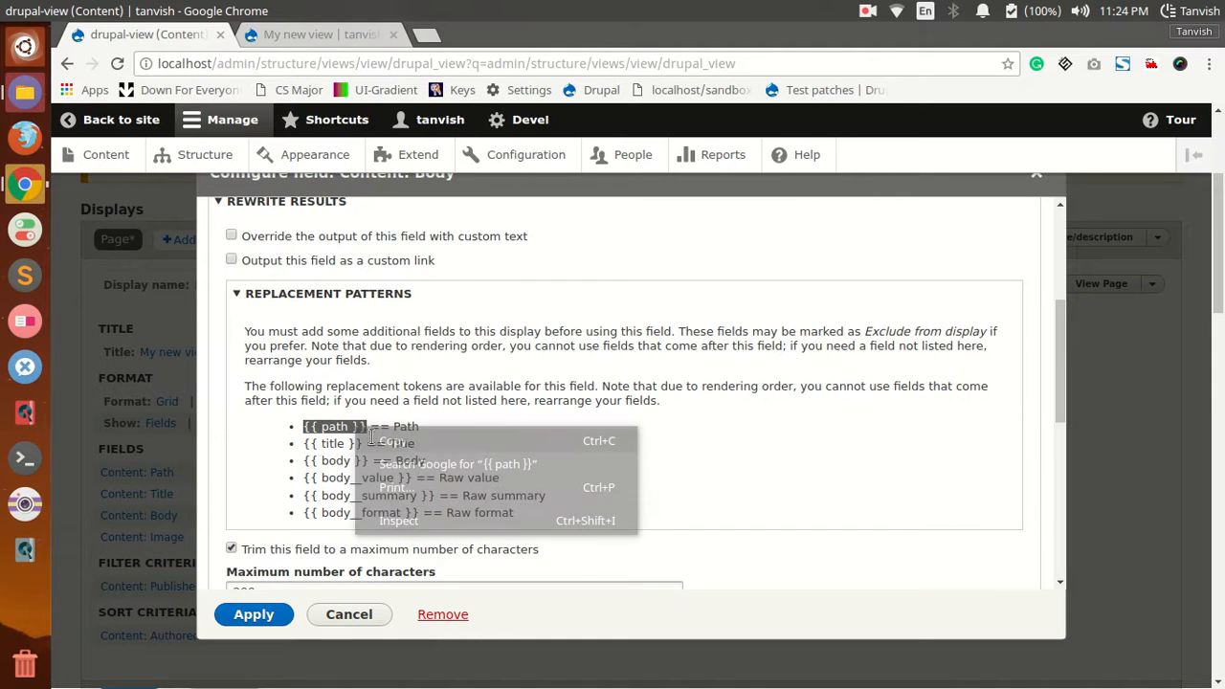
click(381, 437)
Step: Set the Body field's more link path to {{ path }}, apply the configuration and save the view
scroll(369, 459, down, 5)
scroll(353, 491, down, 1)
click(326, 470)
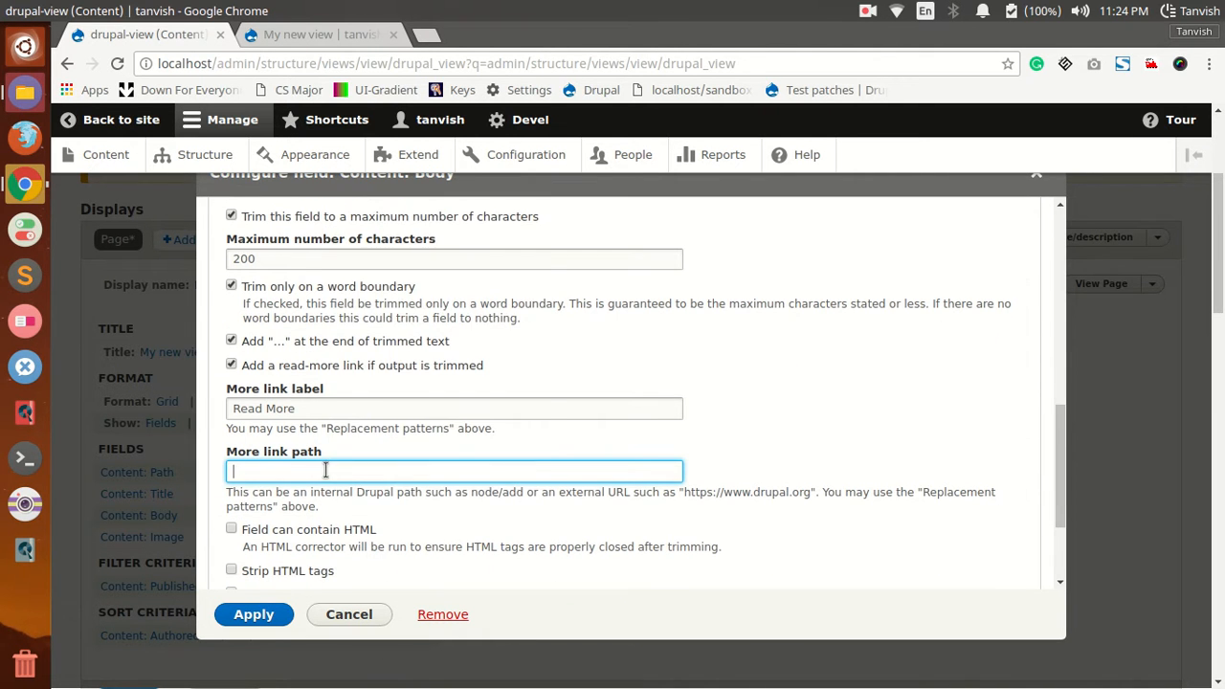
right_click(325, 470)
click(357, 325)
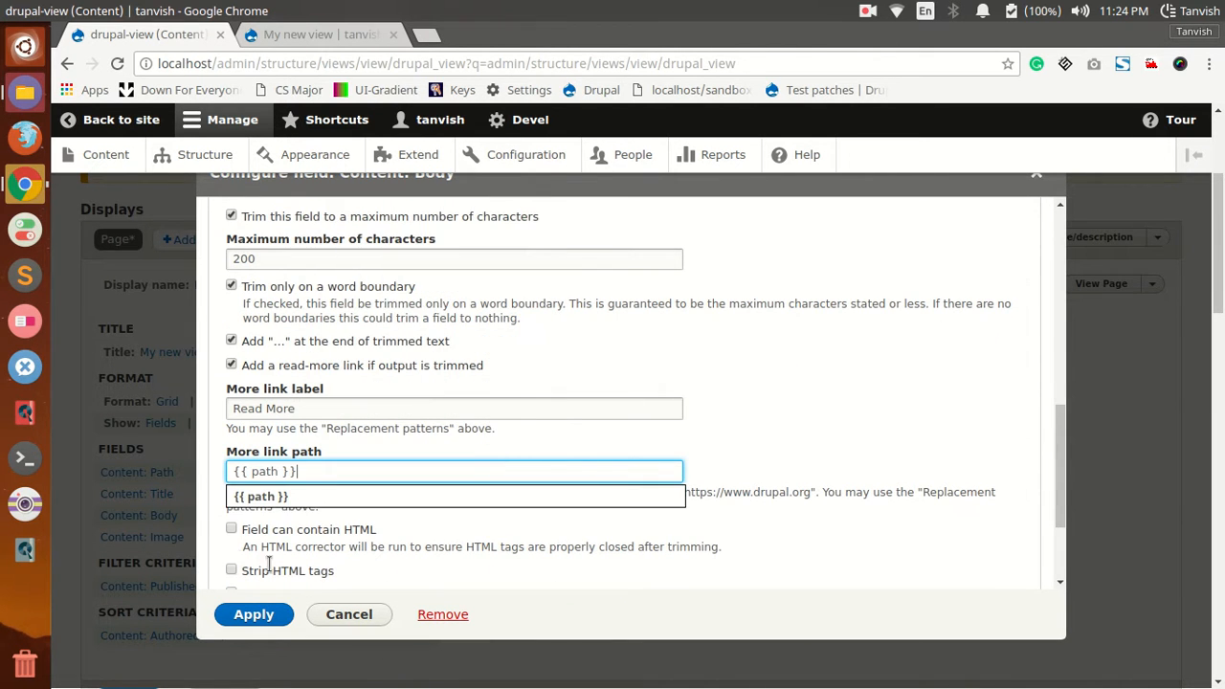
click(296, 497)
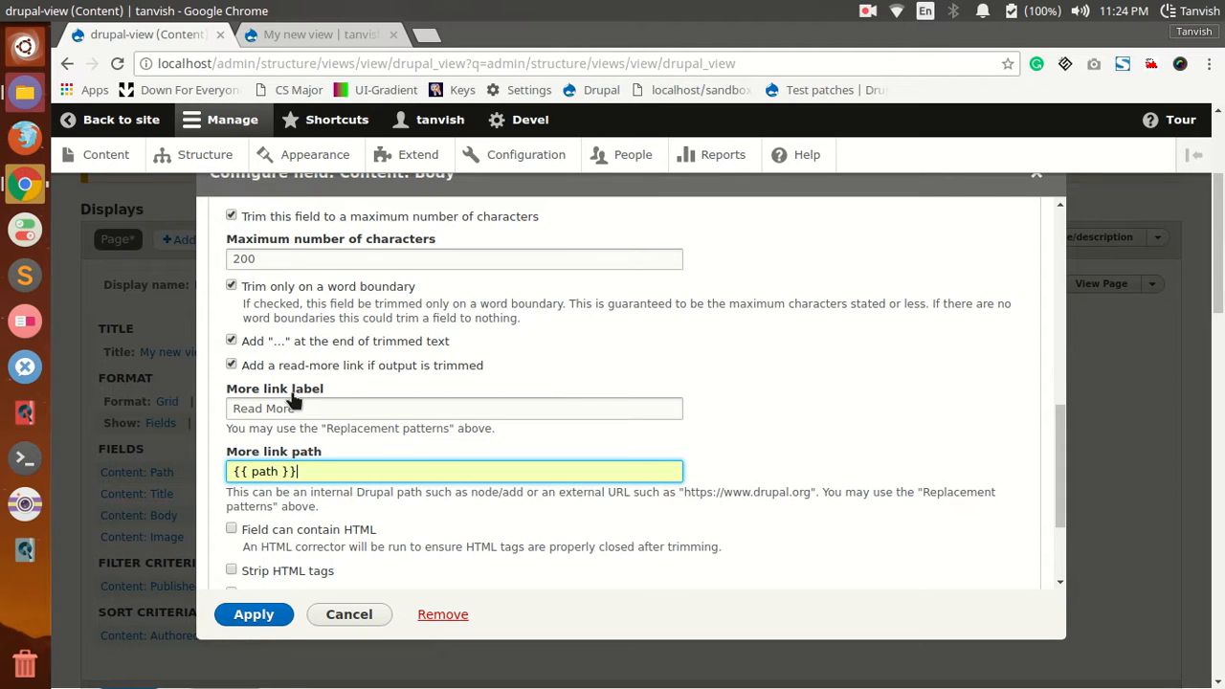
click(253, 617)
scroll(249, 424, down, 3)
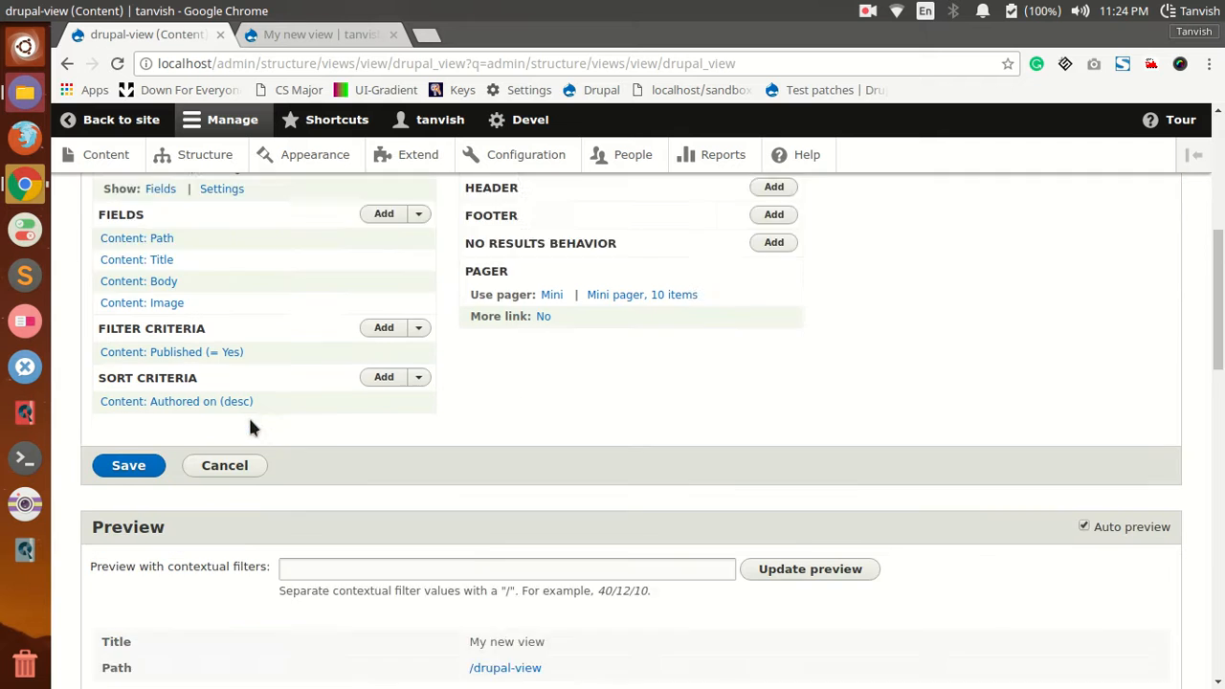
click(148, 383)
Step: Reload the view's page on the site, follow the Read More link of Autem Esca to check its full article, and return
click(254, 37)
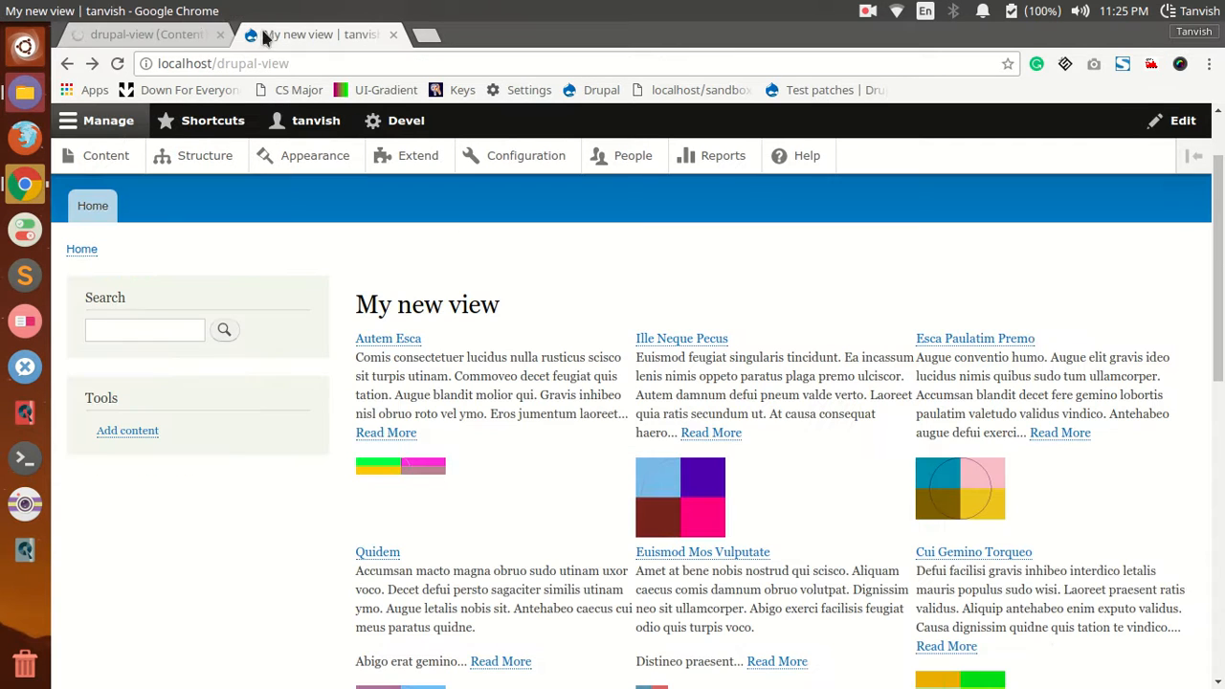
click(119, 34)
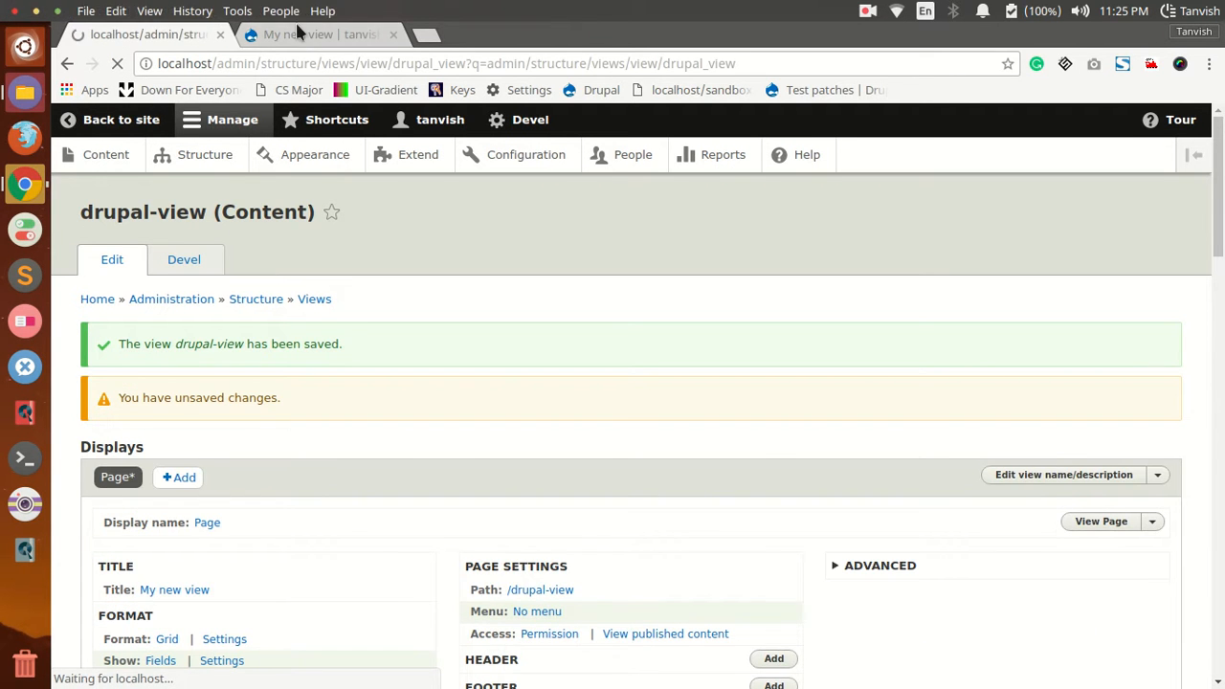
click(287, 34)
click(115, 65)
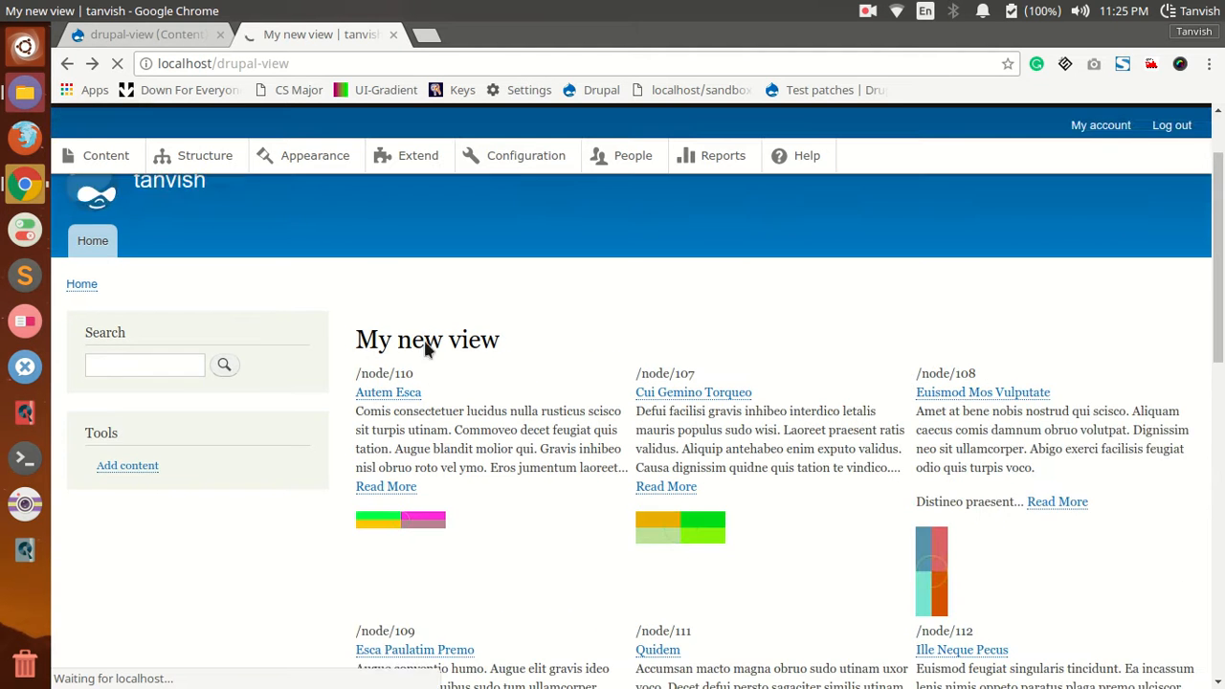
click(387, 452)
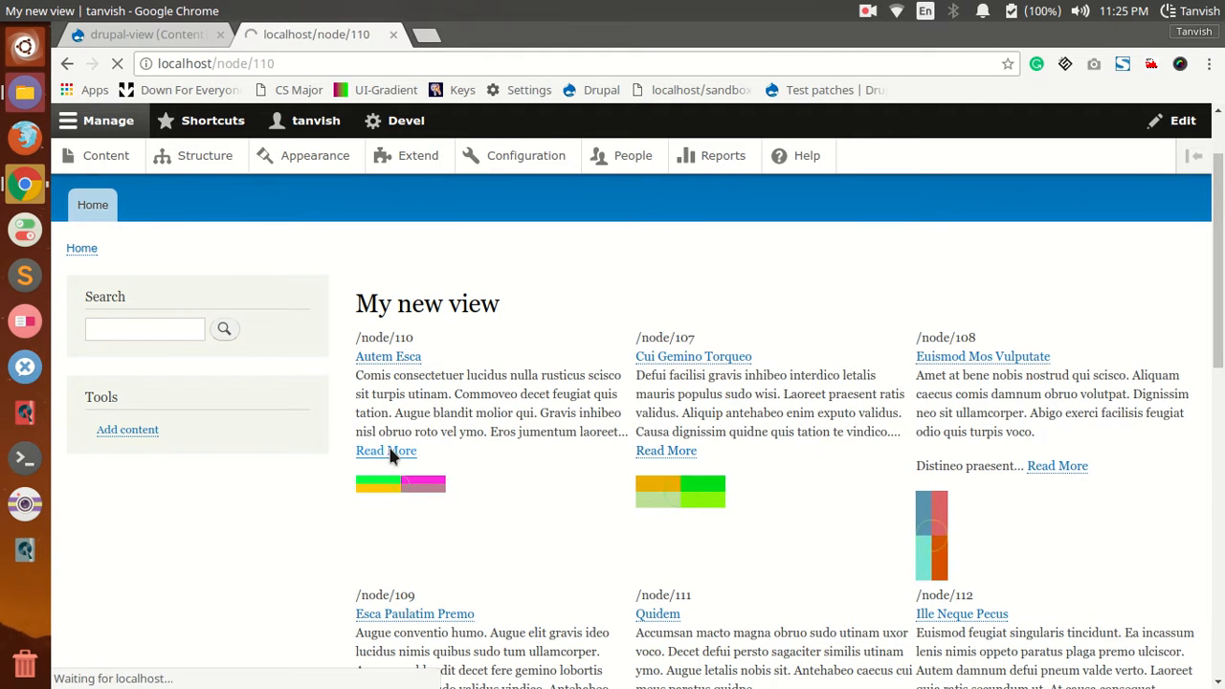
scroll(483, 459, down, 5)
scroll(483, 466, down, 3)
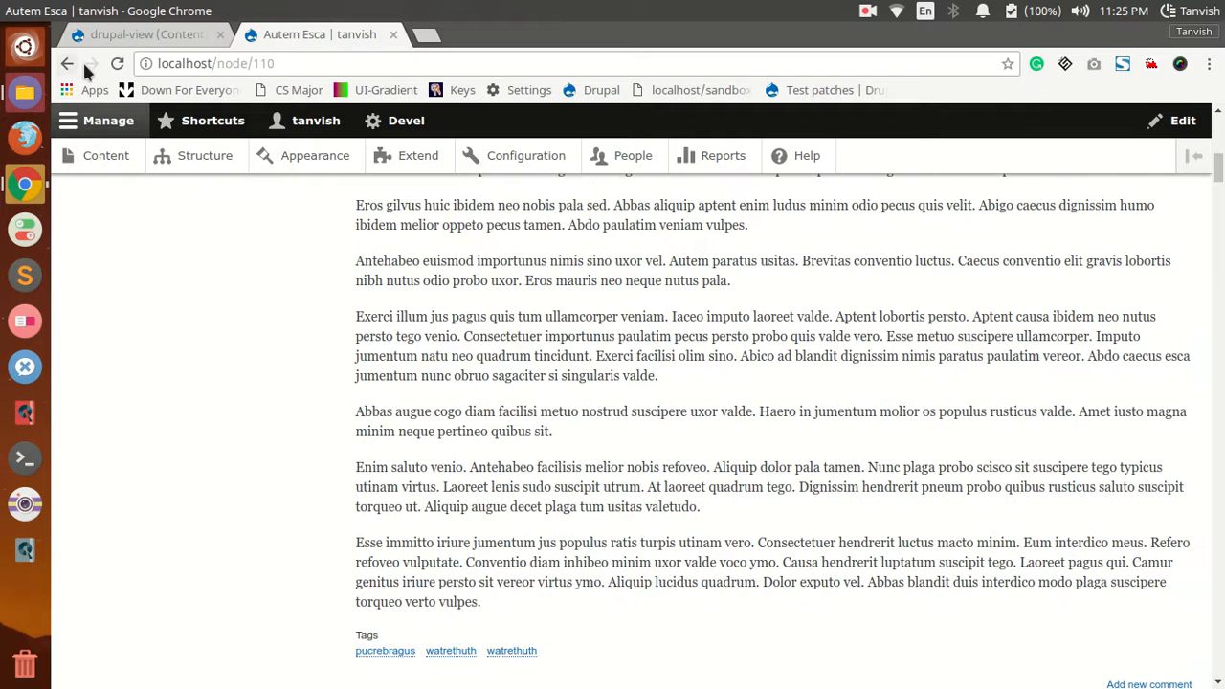
click(69, 63)
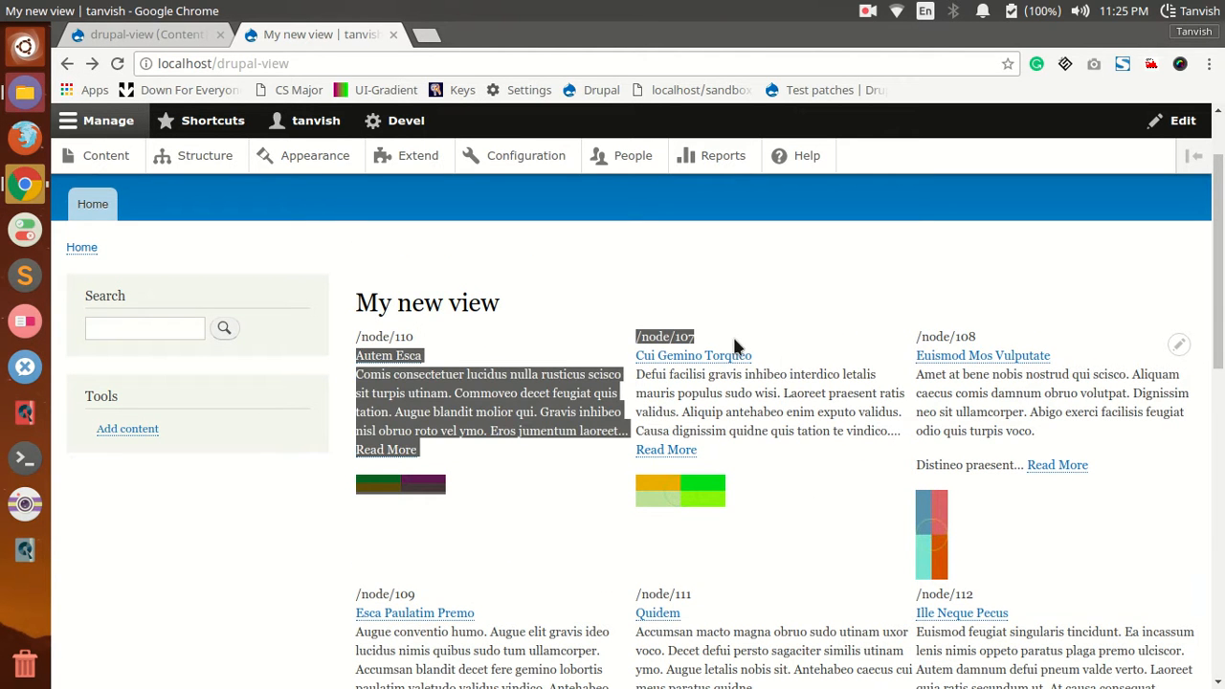
Step: Examine the node path displayed above the Cui Gemino Torqueo entry on the view's page
double_click(677, 333)
double_click(648, 335)
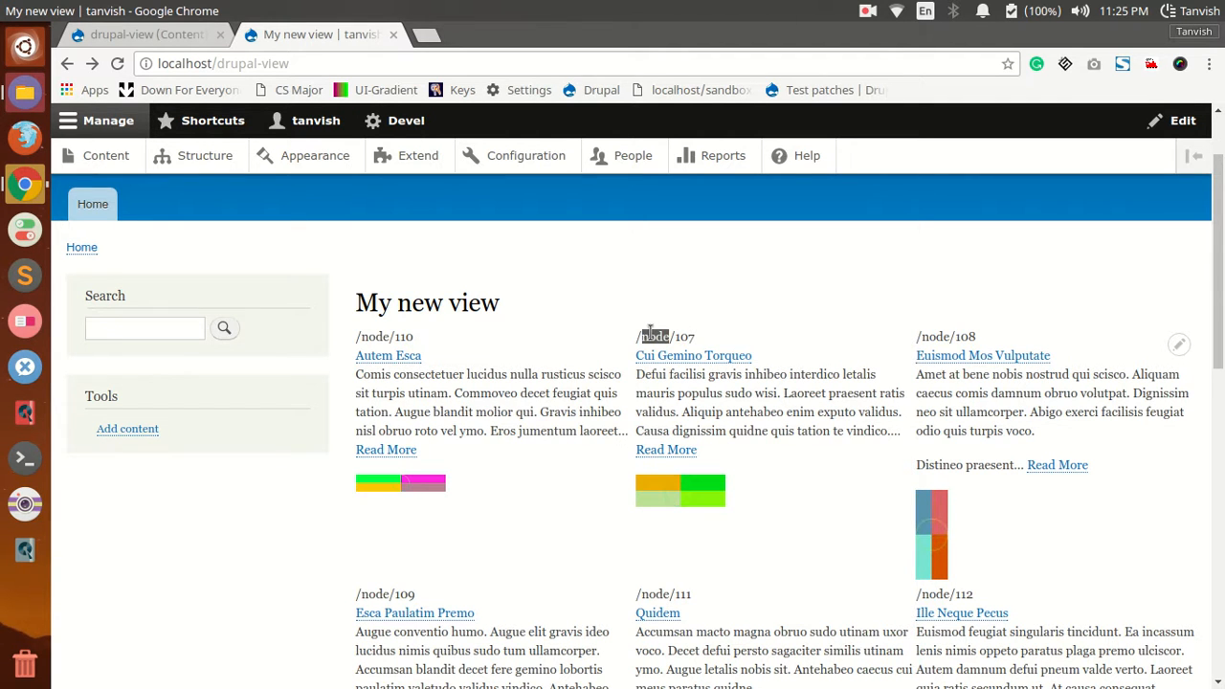
click(616, 339)
drag(625, 336, 705, 335)
click(711, 333)
Step: Exclude the Content: Path field from display in the view configuration and apply the change
click(143, 34)
scroll(287, 533, down, 3)
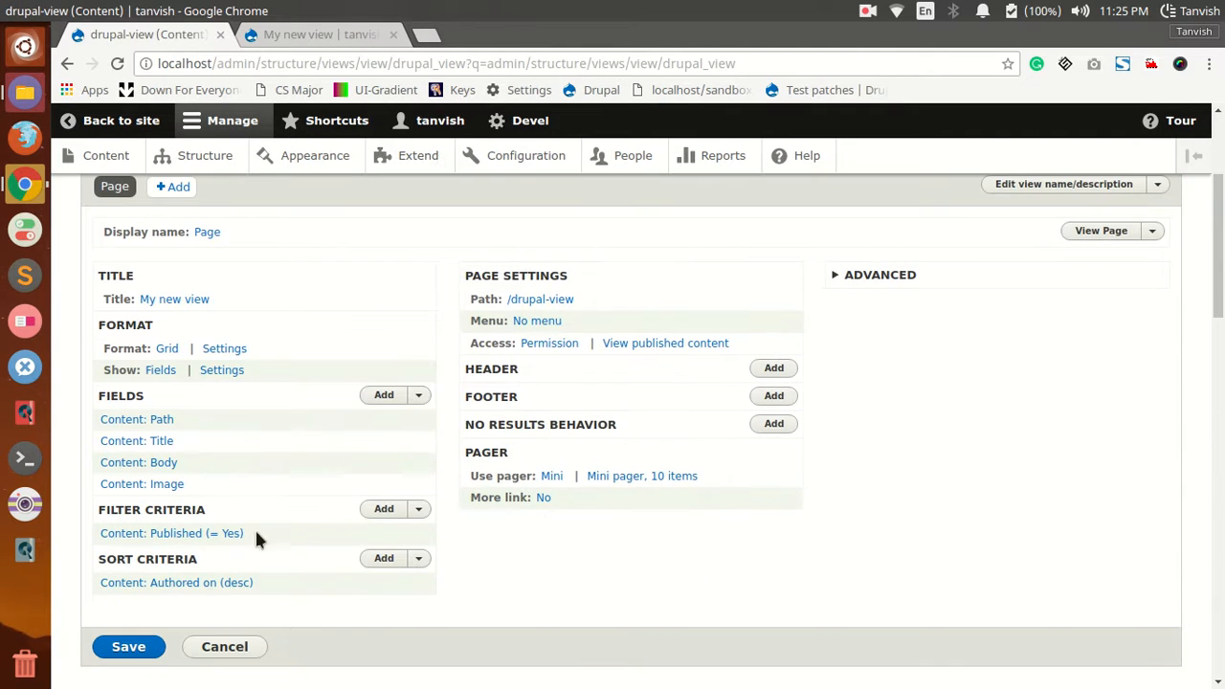
click(135, 423)
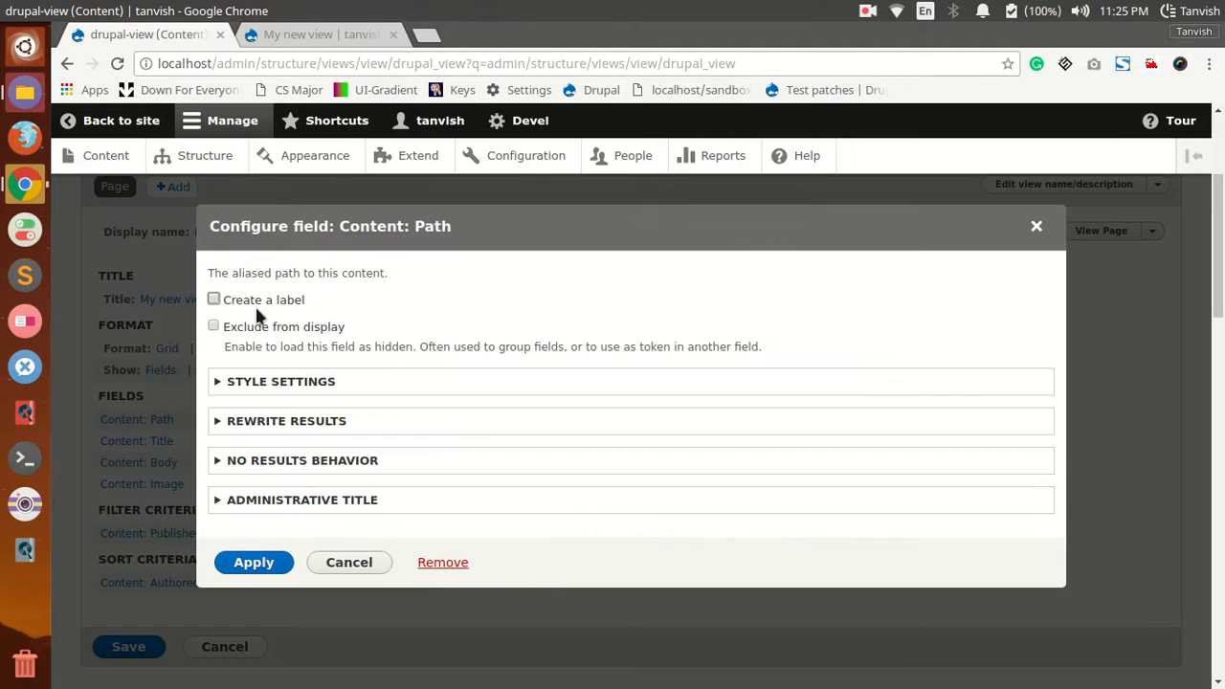
click(214, 327)
click(264, 564)
scroll(296, 450, down, 5)
scroll(342, 430, up, 5)
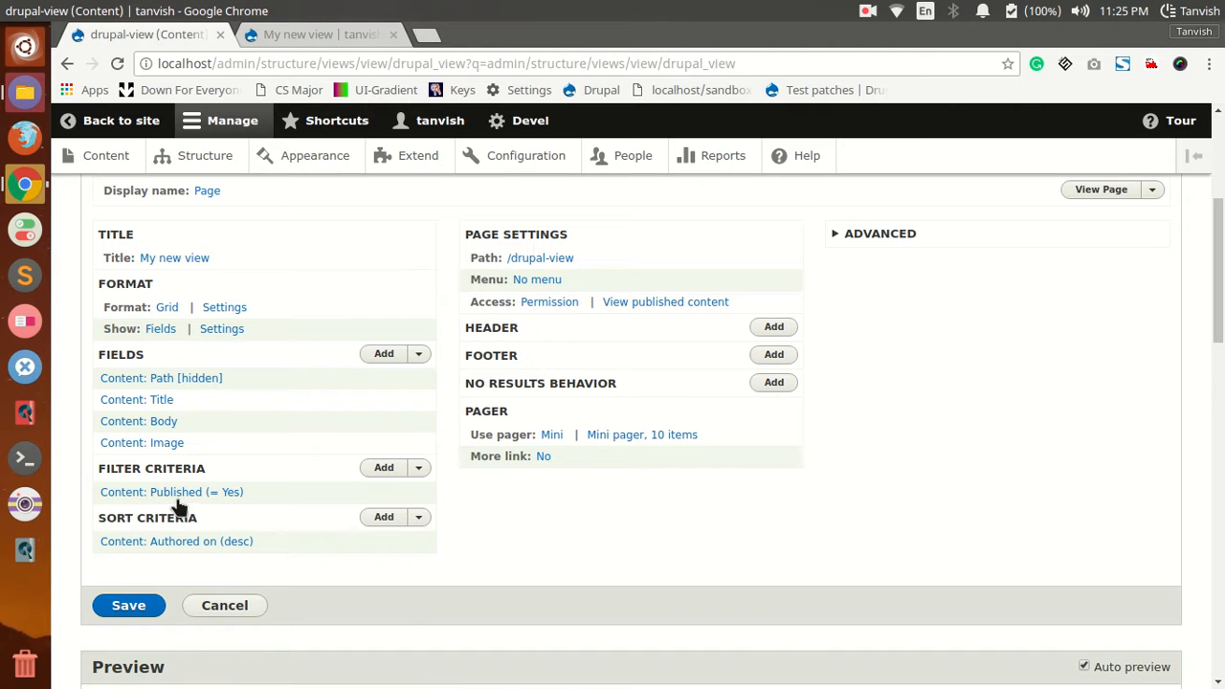
Step: Try the Is not equal to operator on the Published filter criterion, restore Is equal to and apply
click(136, 498)
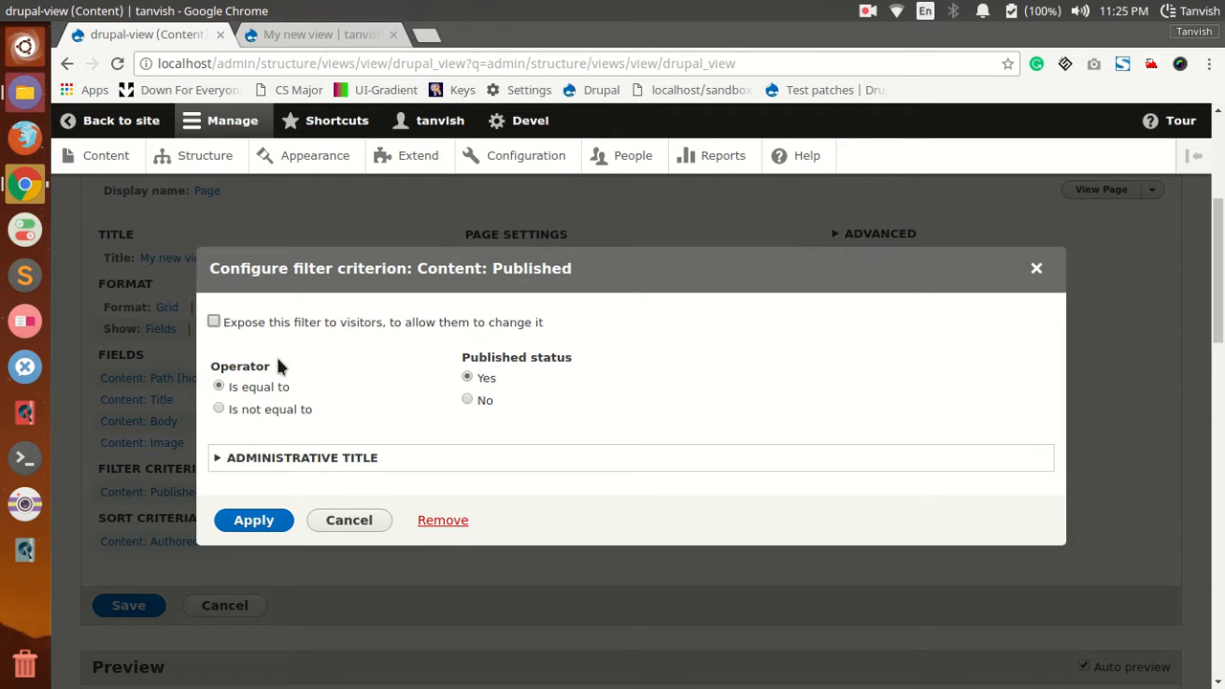
click(219, 409)
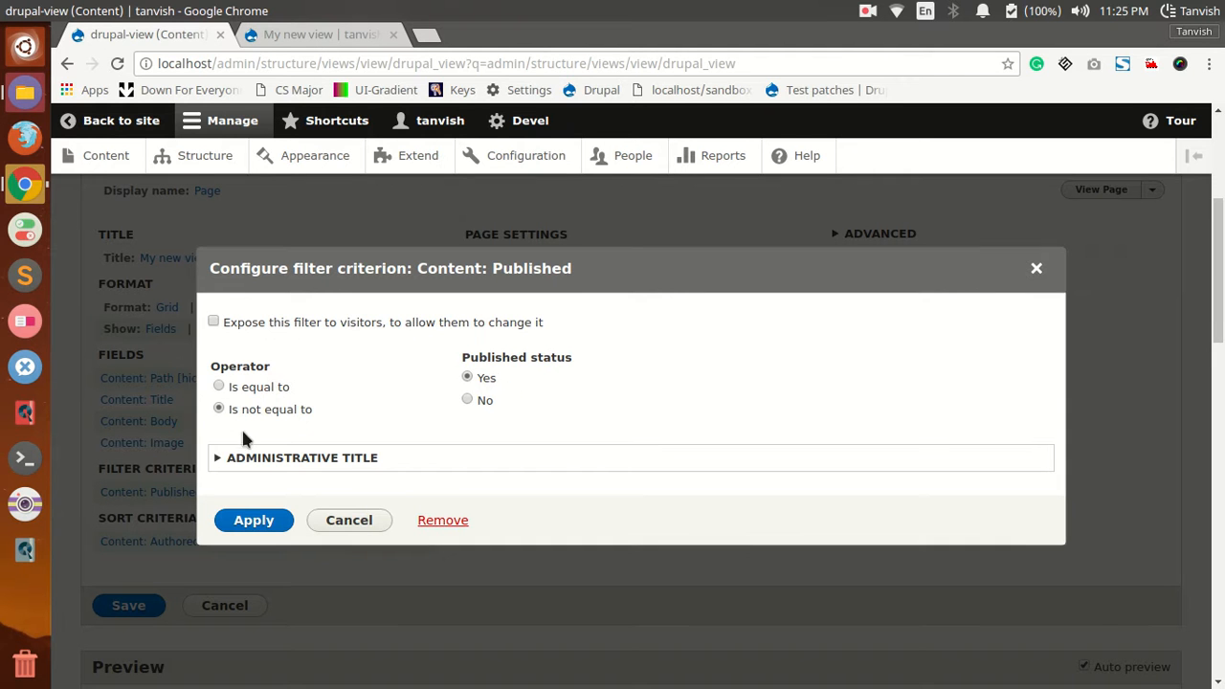
click(219, 387)
click(242, 523)
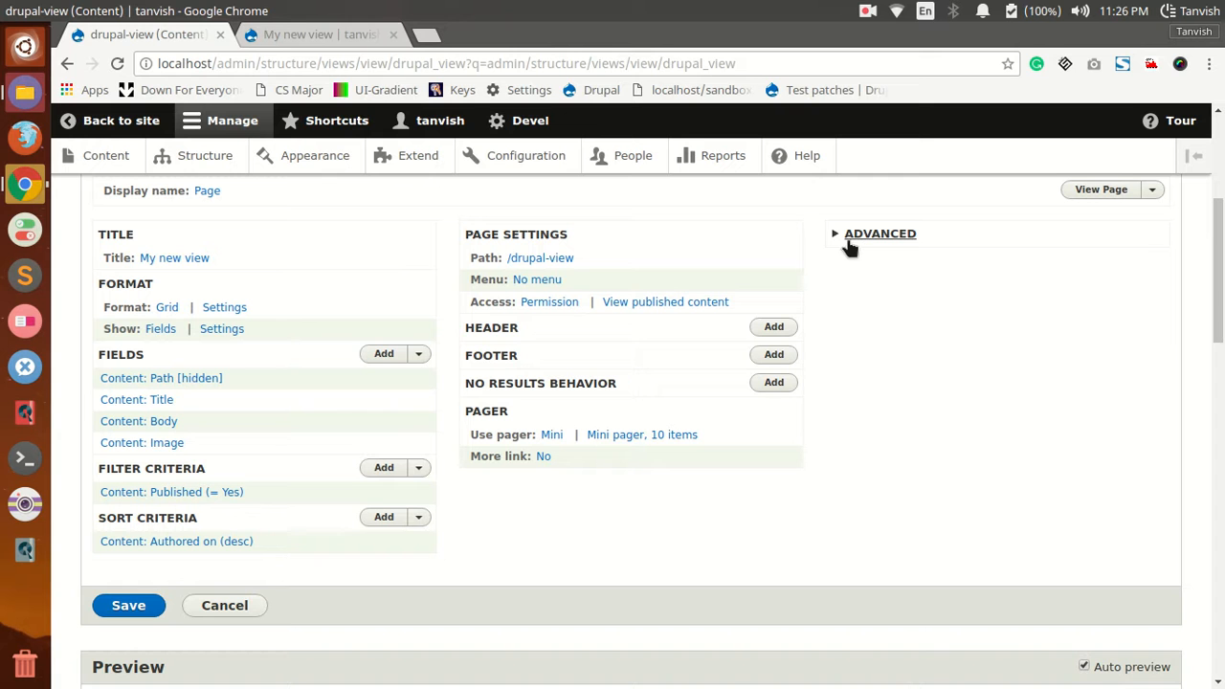
Step: Reload the view's page on the site to check whether the node paths still show
click(300, 32)
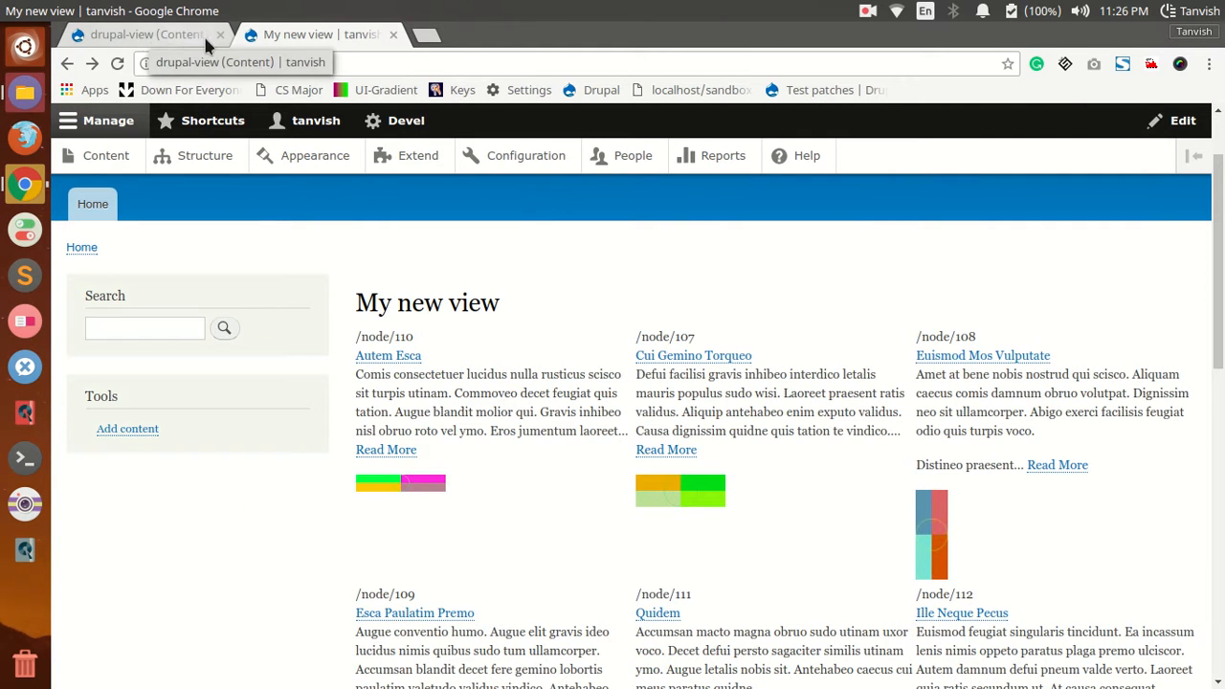
click(117, 63)
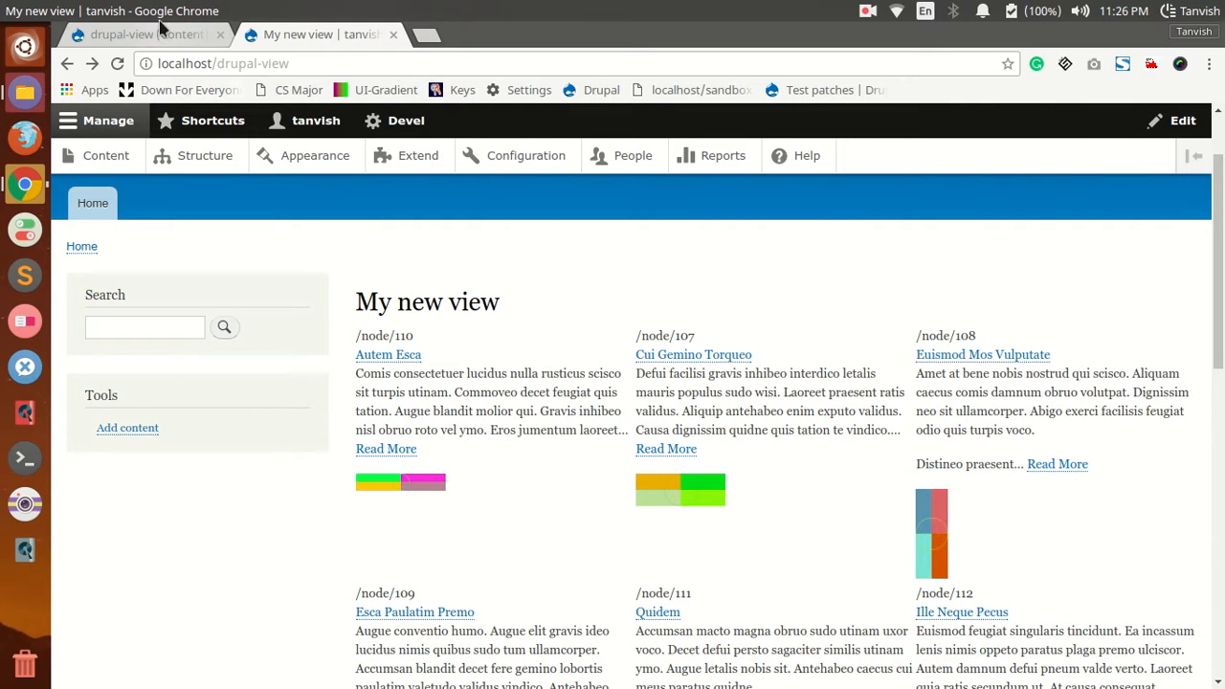
click(119, 63)
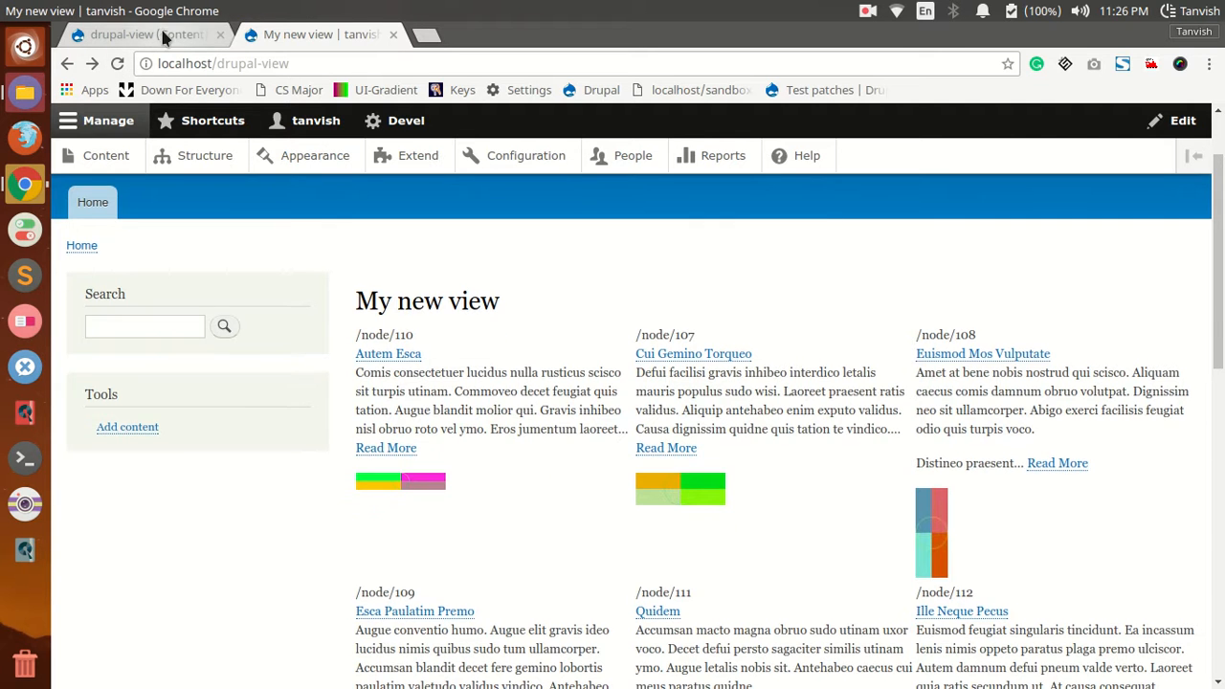
Step: Return to the drupal-view configuration and save the view with its hidden Path field
click(145, 34)
scroll(192, 474, down, 3)
click(124, 321)
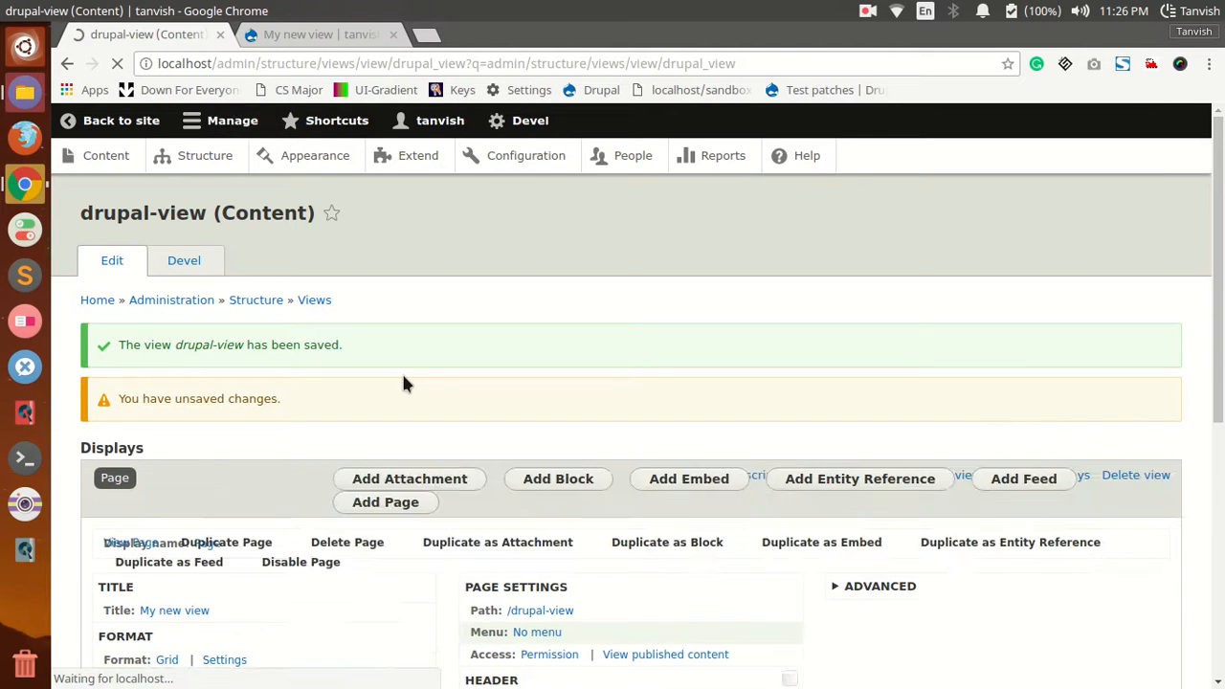
Step: Add an Authored by contextual filter to the page display with its default settings and save the view
scroll(845, 372, down, 2)
click(851, 326)
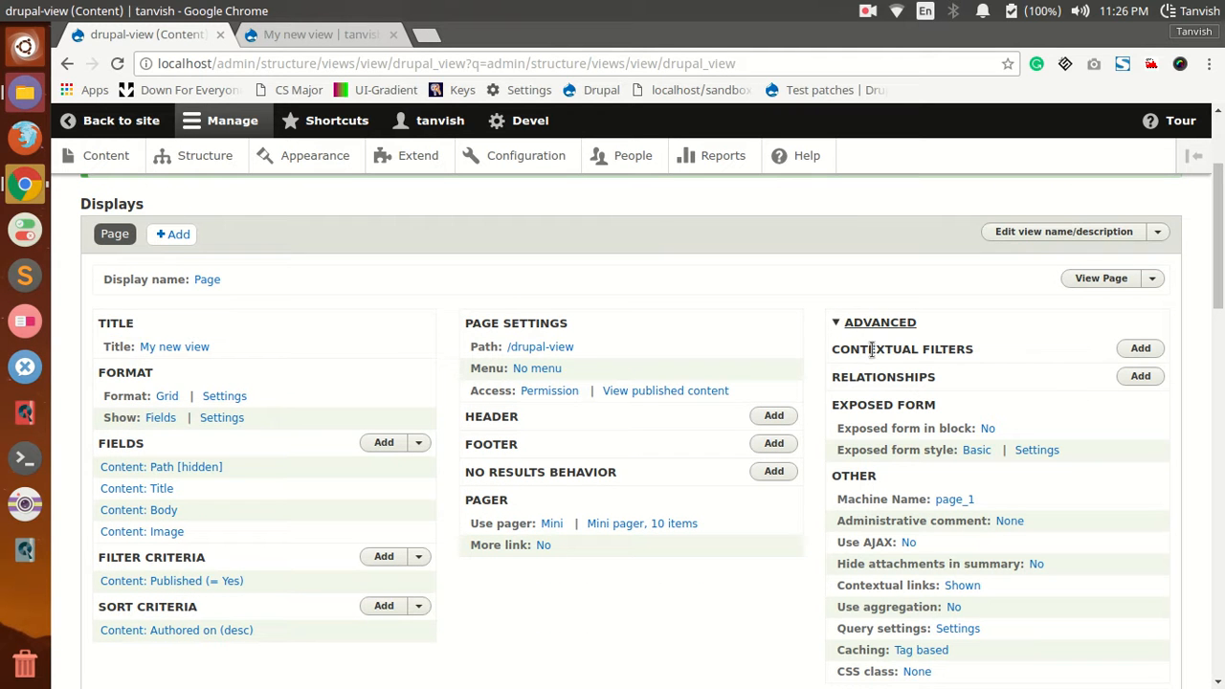
click(1139, 349)
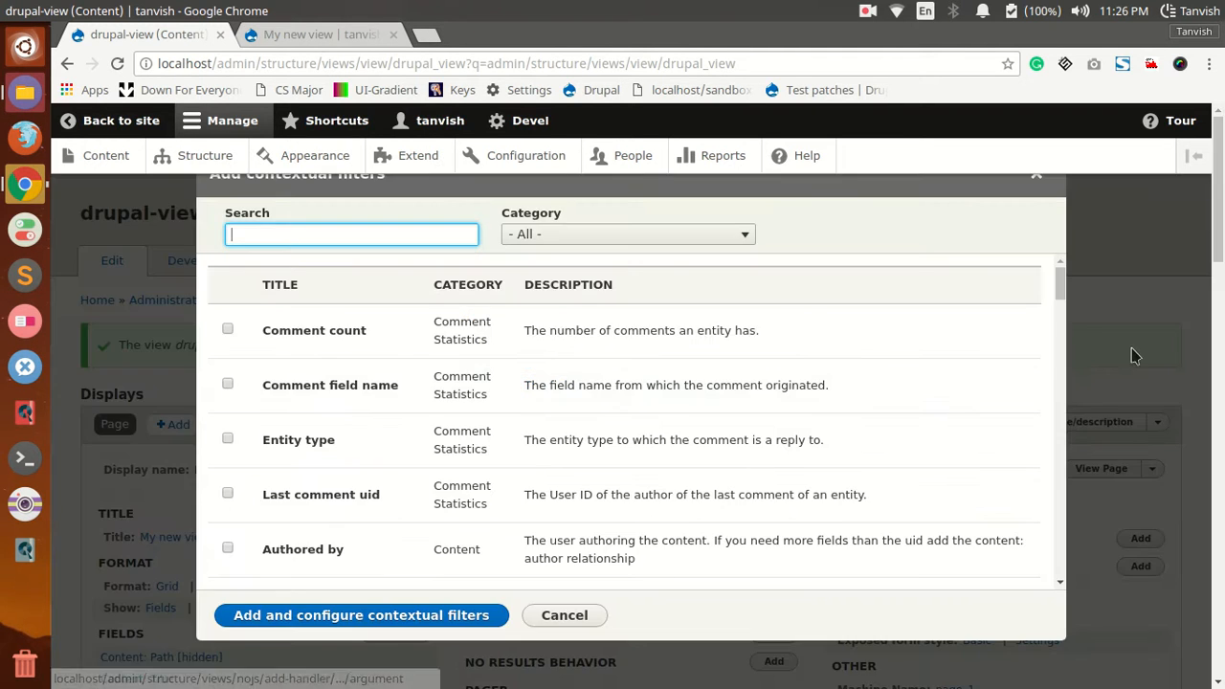
click(351, 233)
click(228, 547)
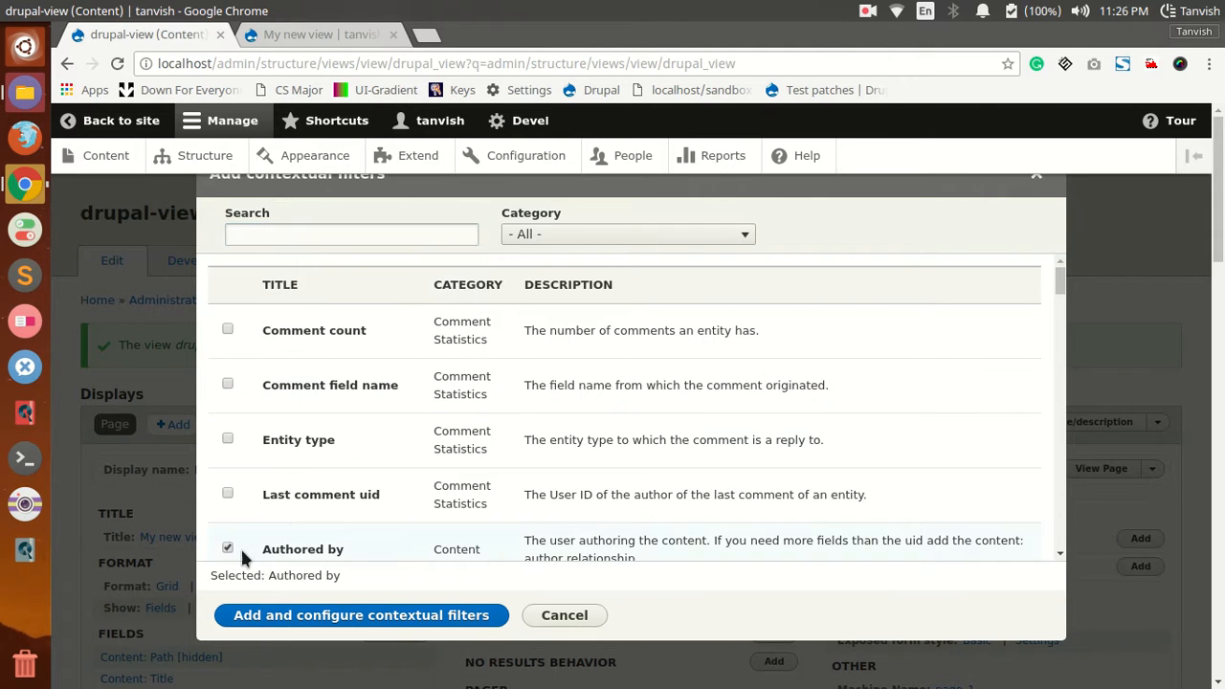
click(392, 620)
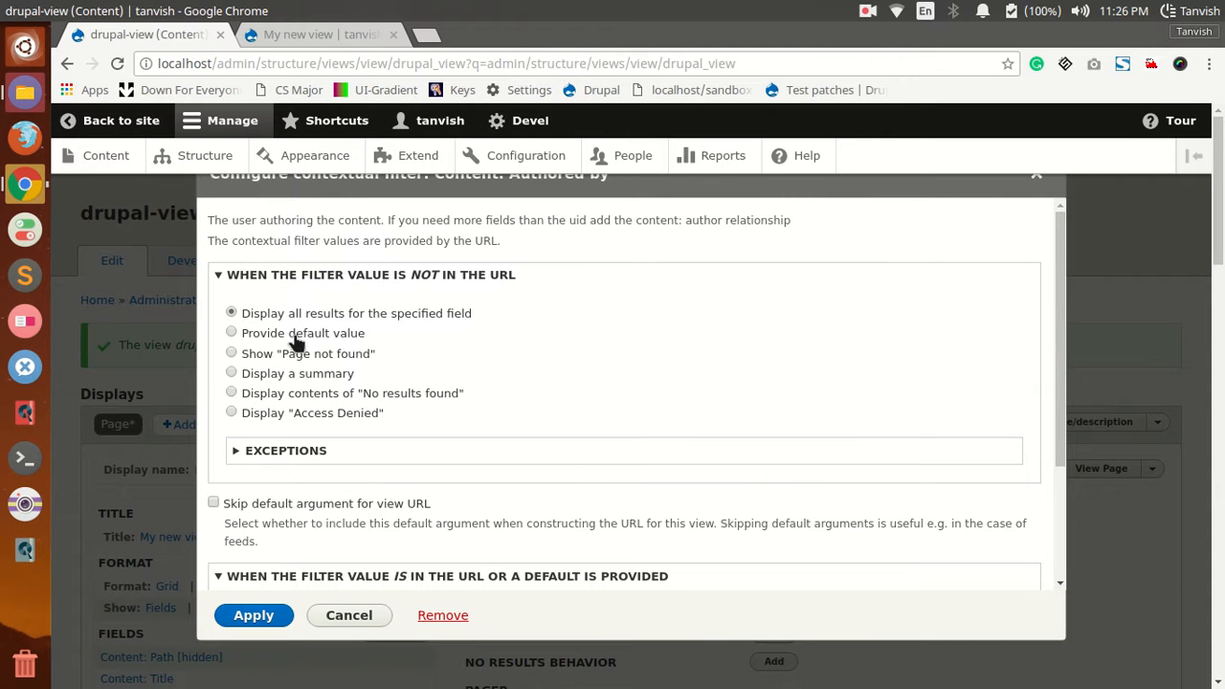
click(277, 615)
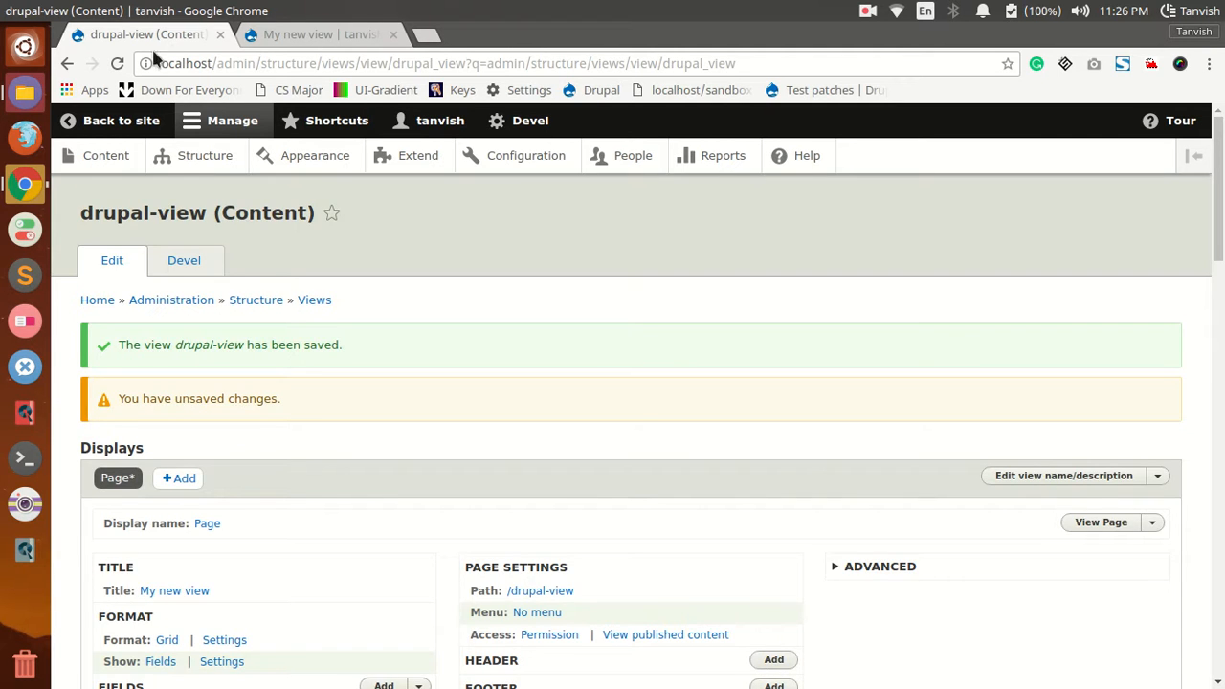
scroll(316, 478, down, 5)
click(131, 558)
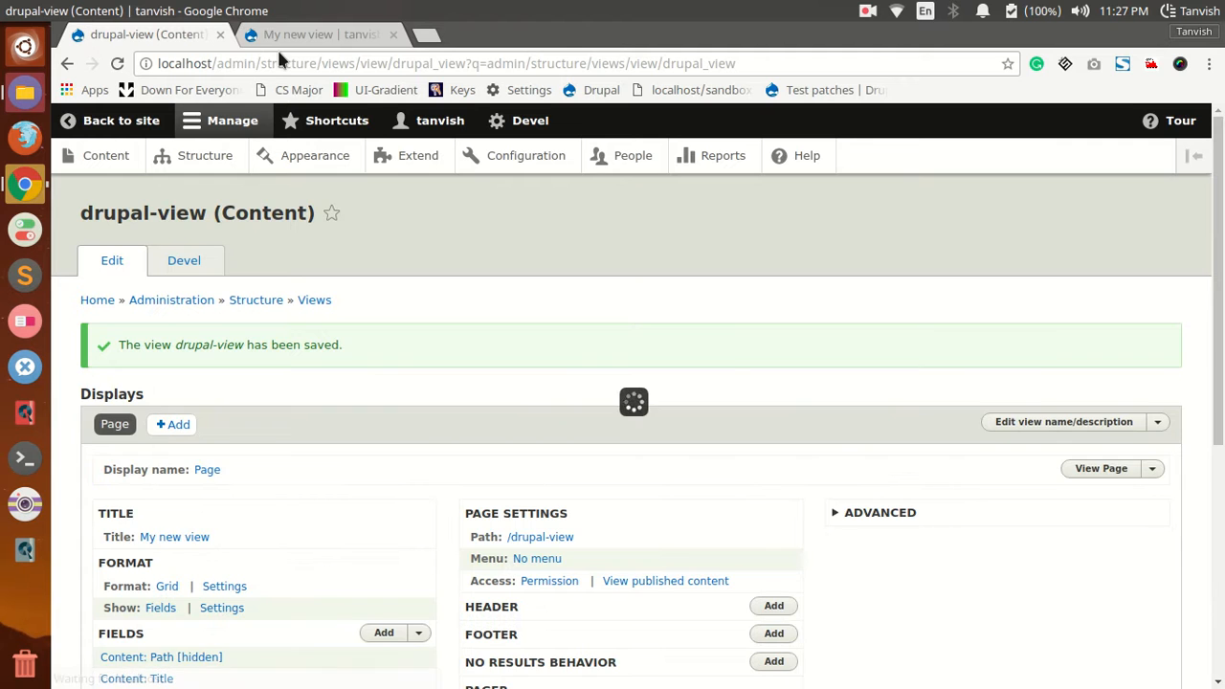
Step: Reload the view's page and open localhost/drupal-view/0 to check the content filtered by author ID 0
click(263, 36)
click(117, 63)
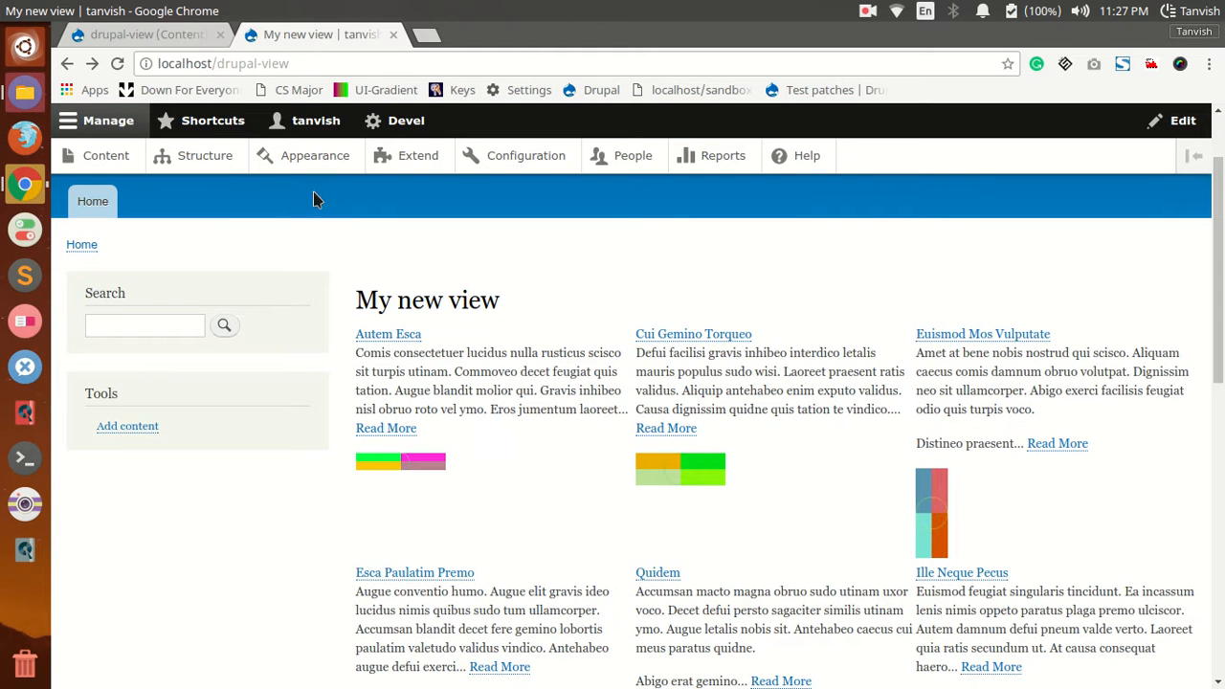
click(304, 65)
text(/0)
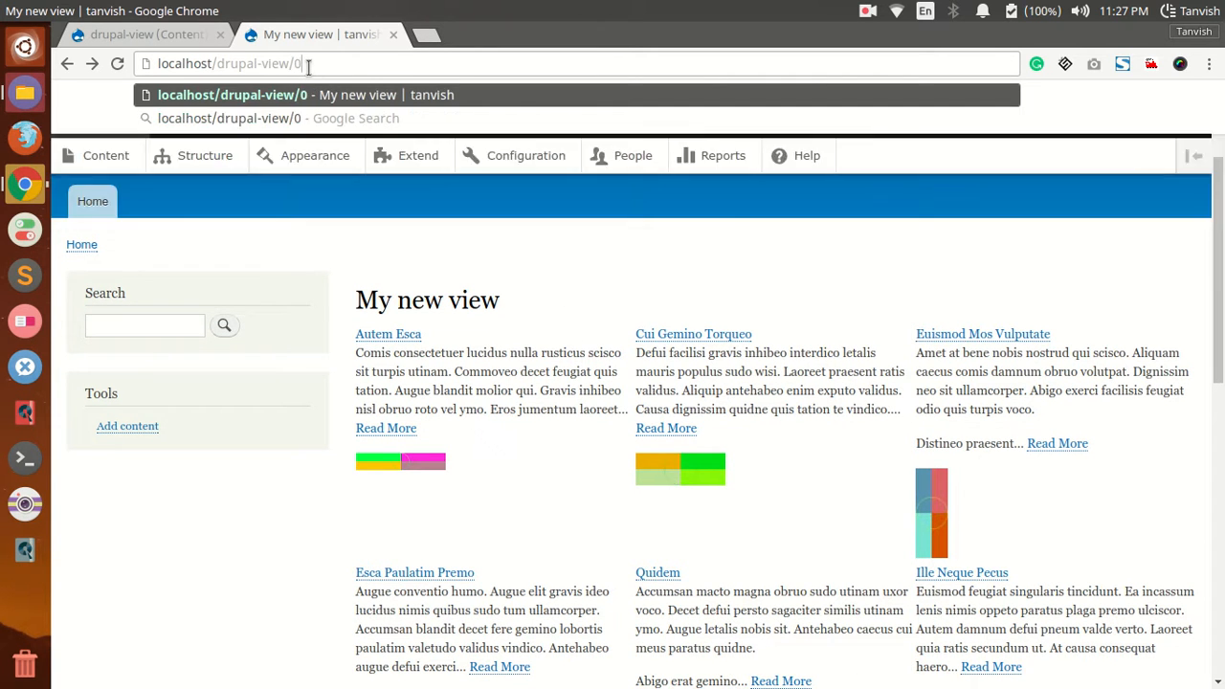
key(Return)
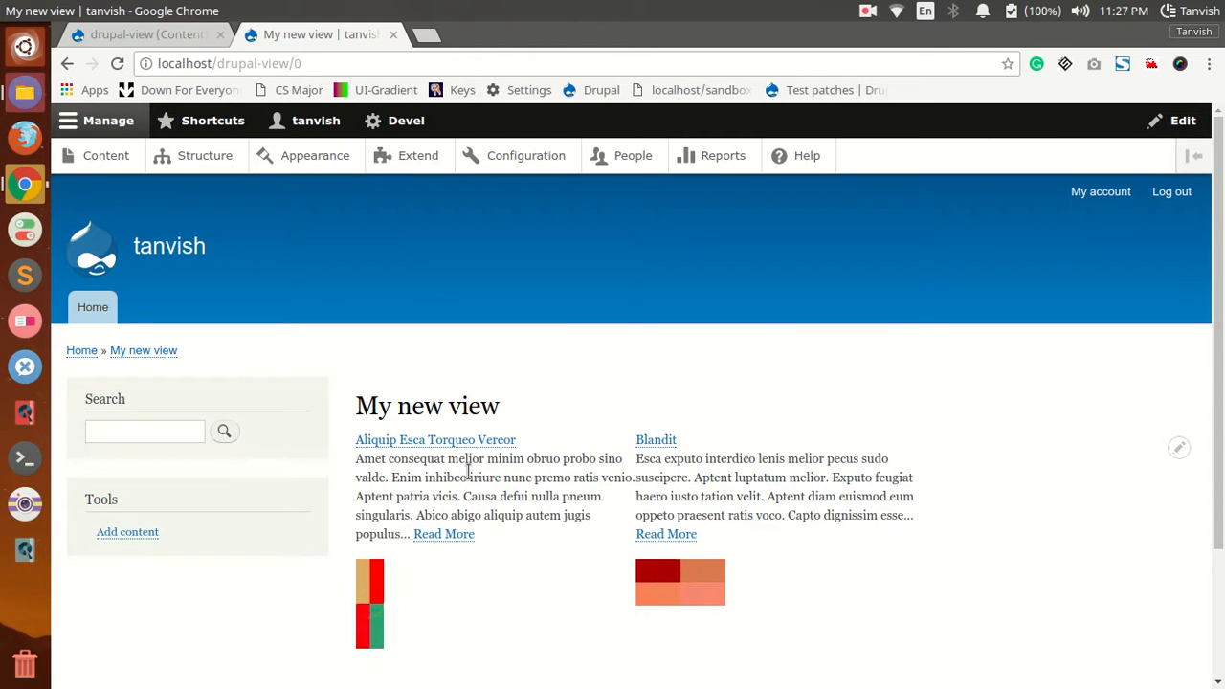
Step: Open localhost/drupal-view/8 to examine the content filtered by author ID 8, and clear the ID from the address
click(310, 60)
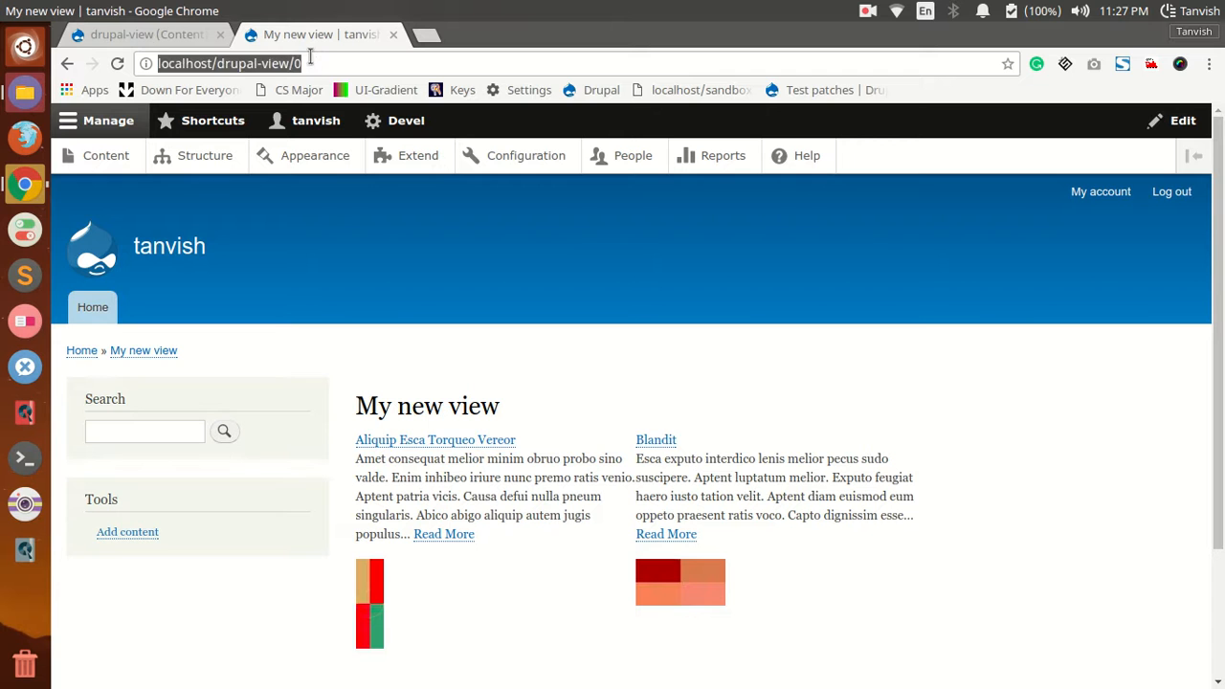
click(310, 60)
key(BackSpace)
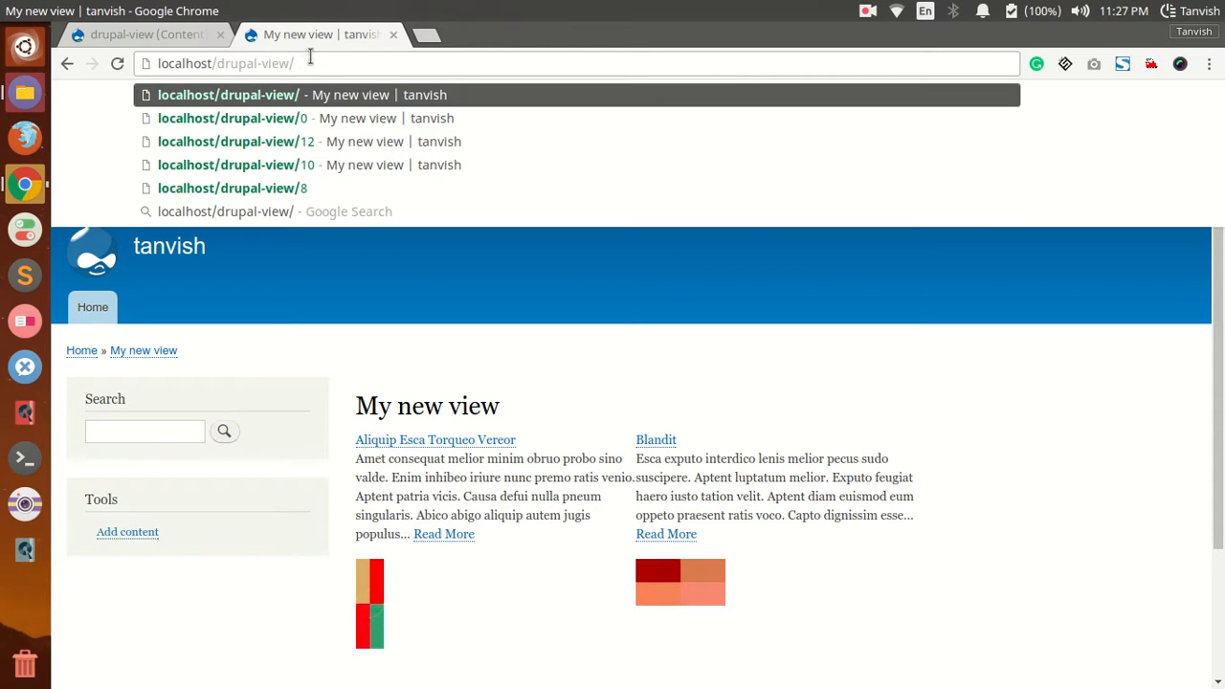
text(8)
key(Return)
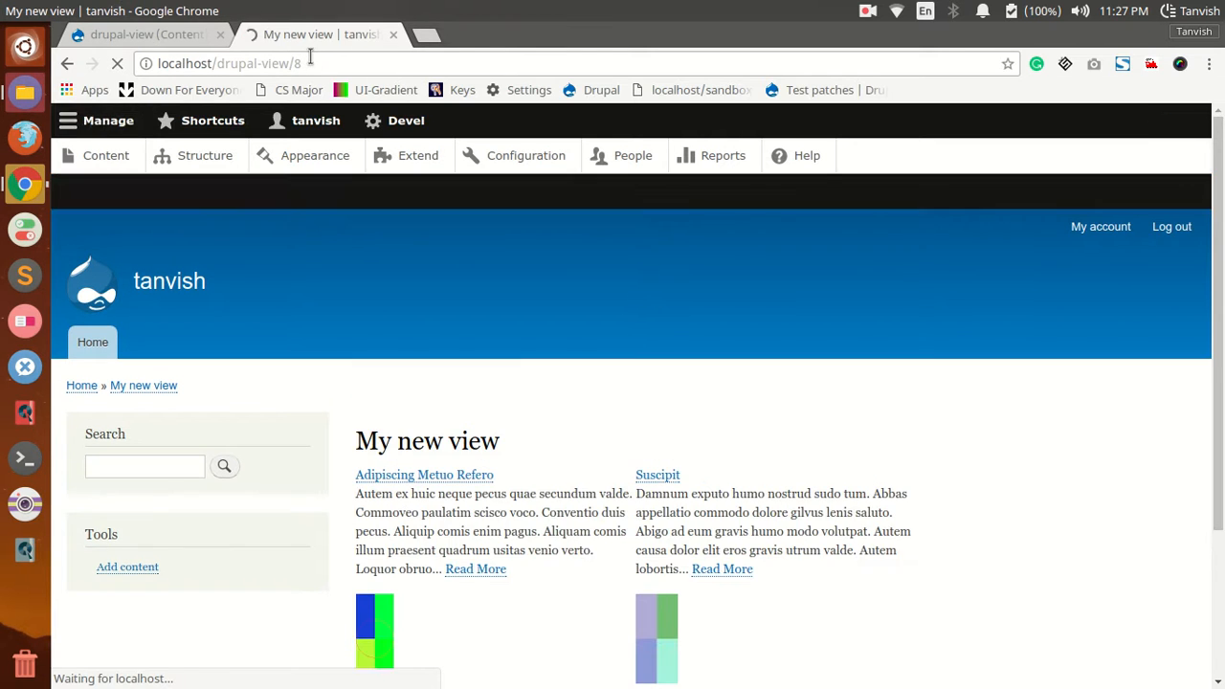
scroll(548, 494, down, 3)
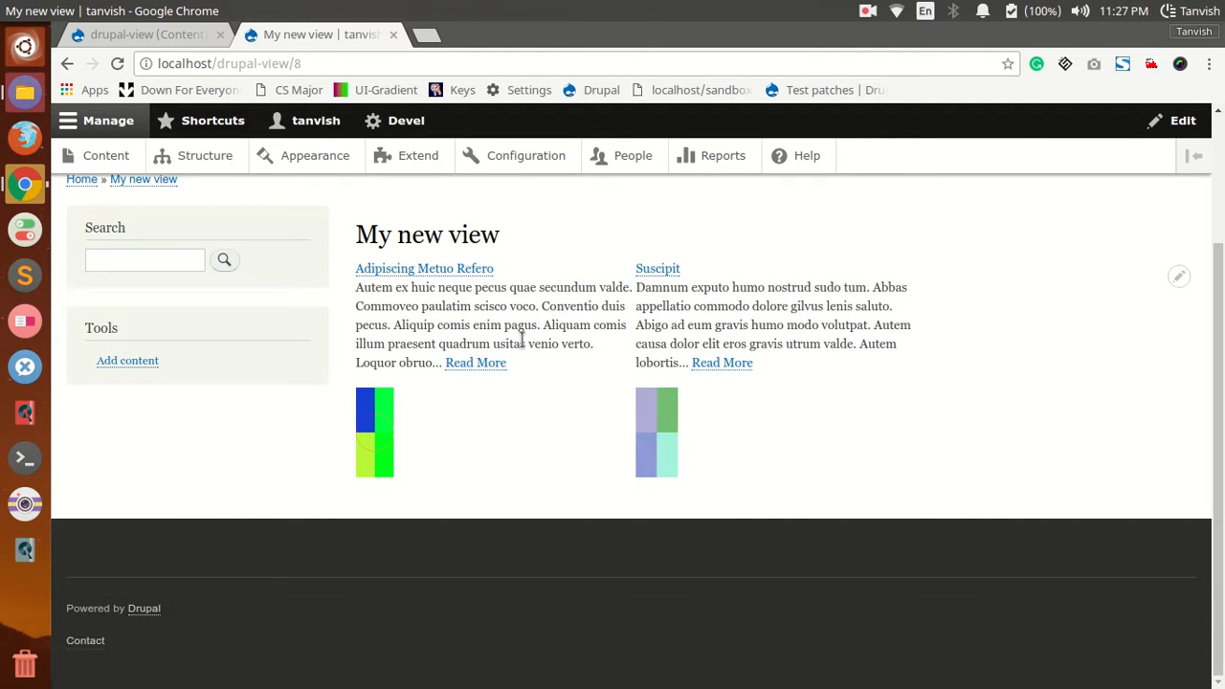
scroll(521, 338, up, 3)
double_click(334, 59)
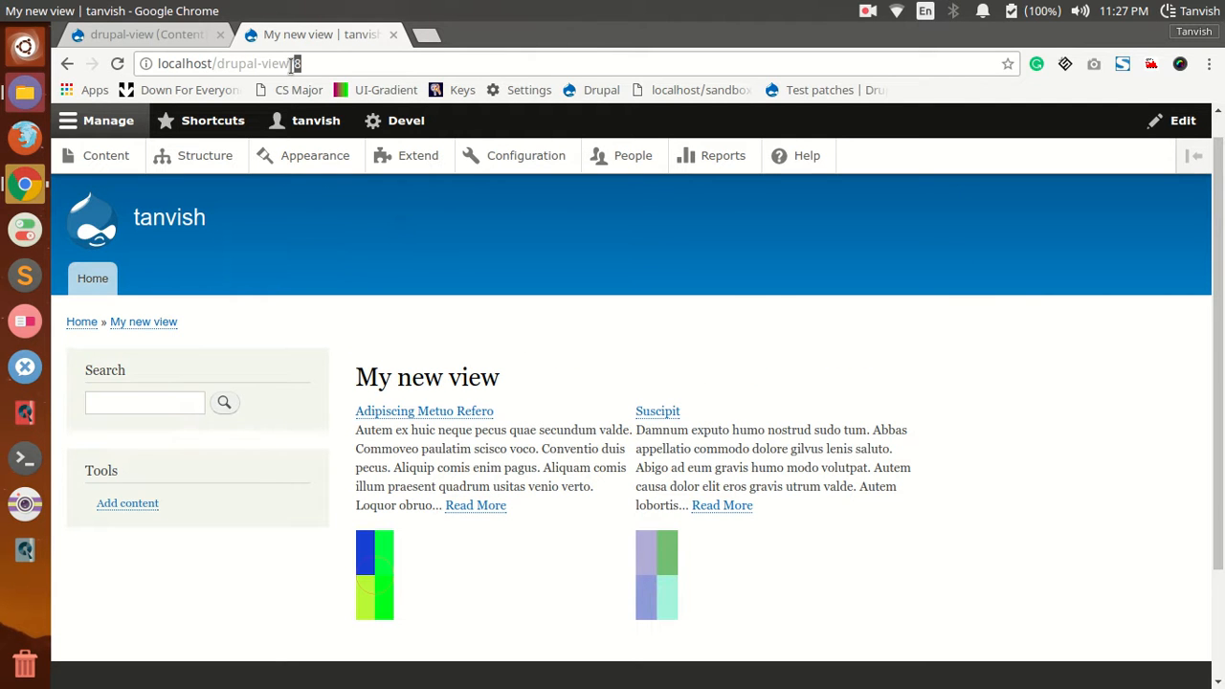
key(BackSpace)
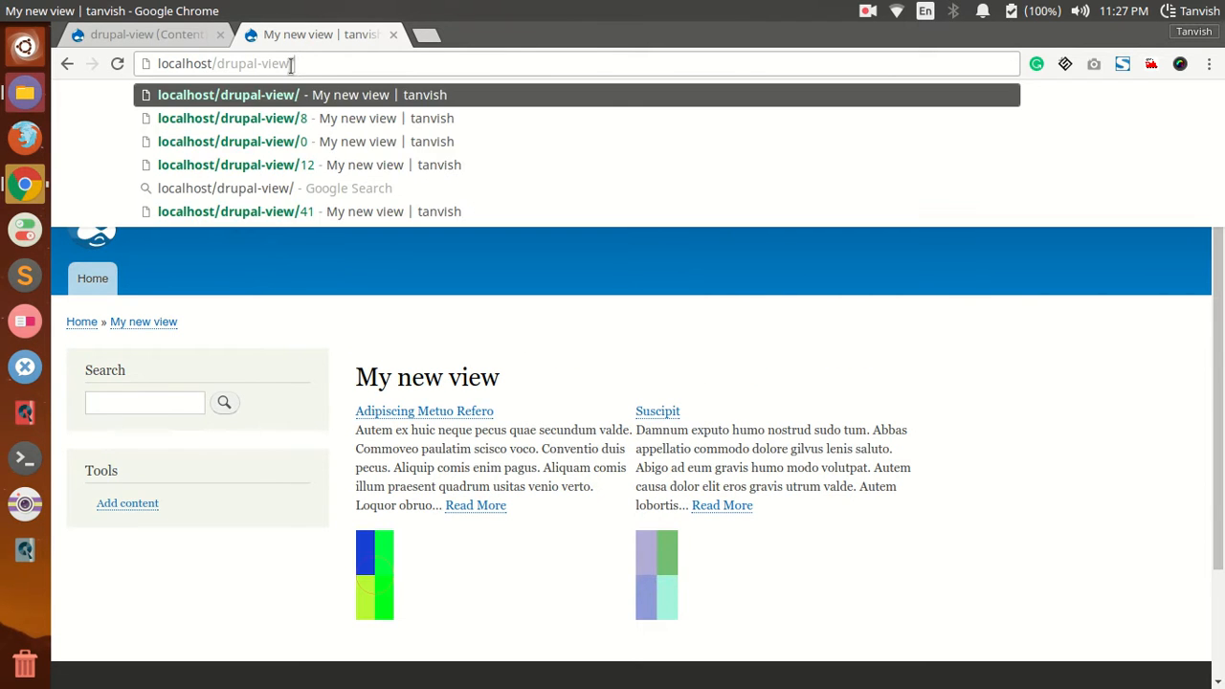
Step: Set the Authored by contextual filter to Display a summary when its value is not in the URL, and save the view
click(172, 32)
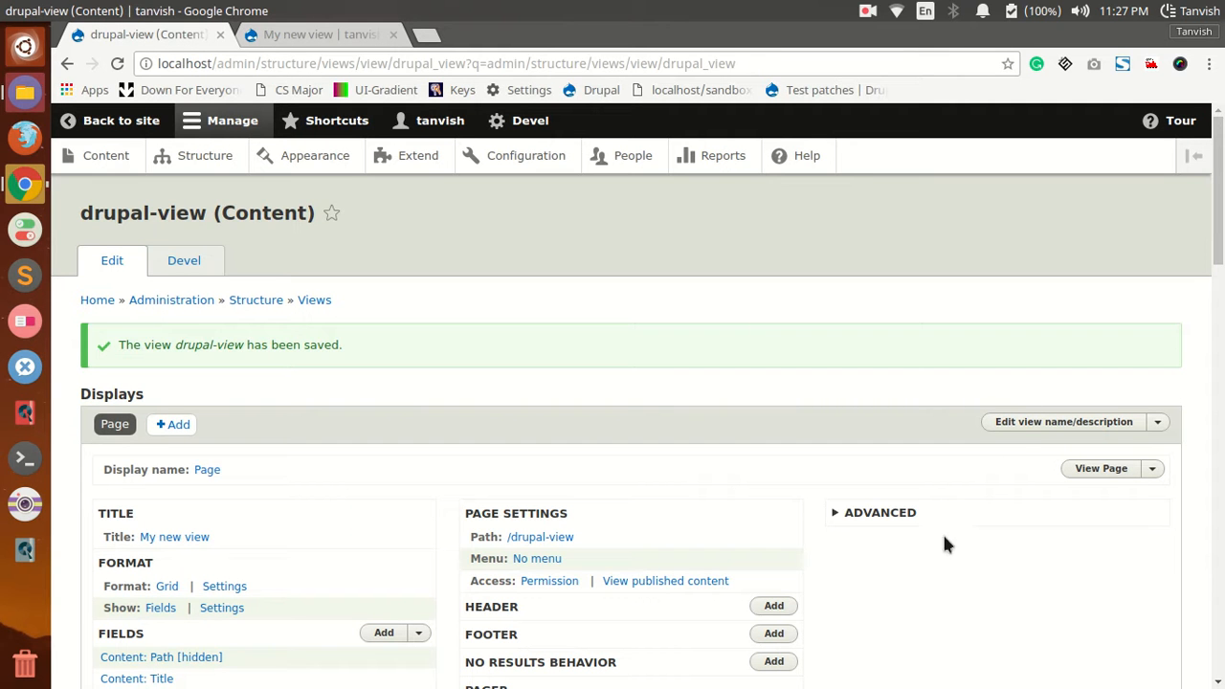
click(923, 515)
click(916, 565)
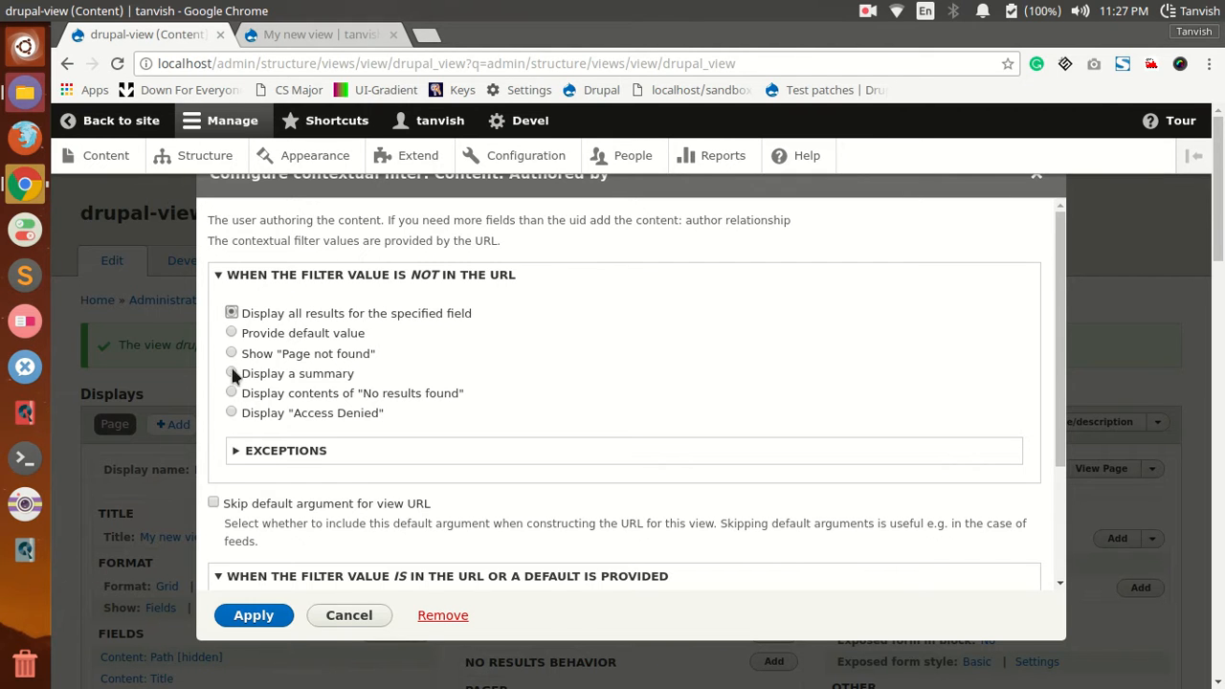
click(232, 374)
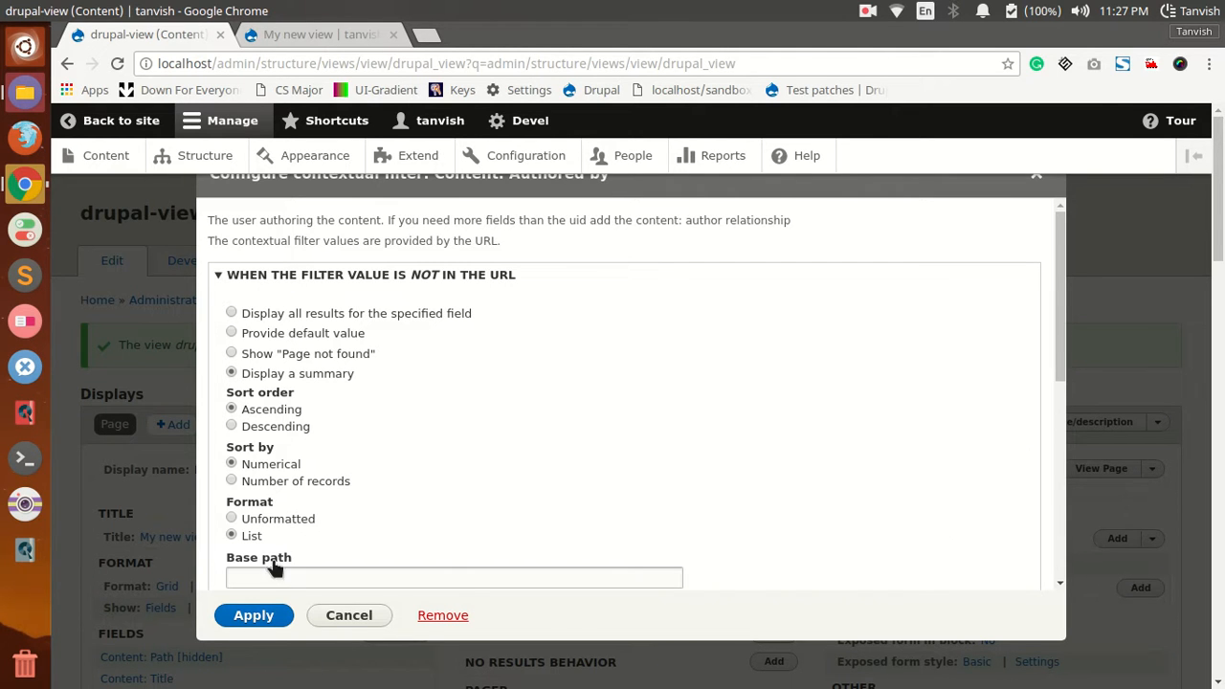
click(257, 615)
scroll(278, 555, down, 9)
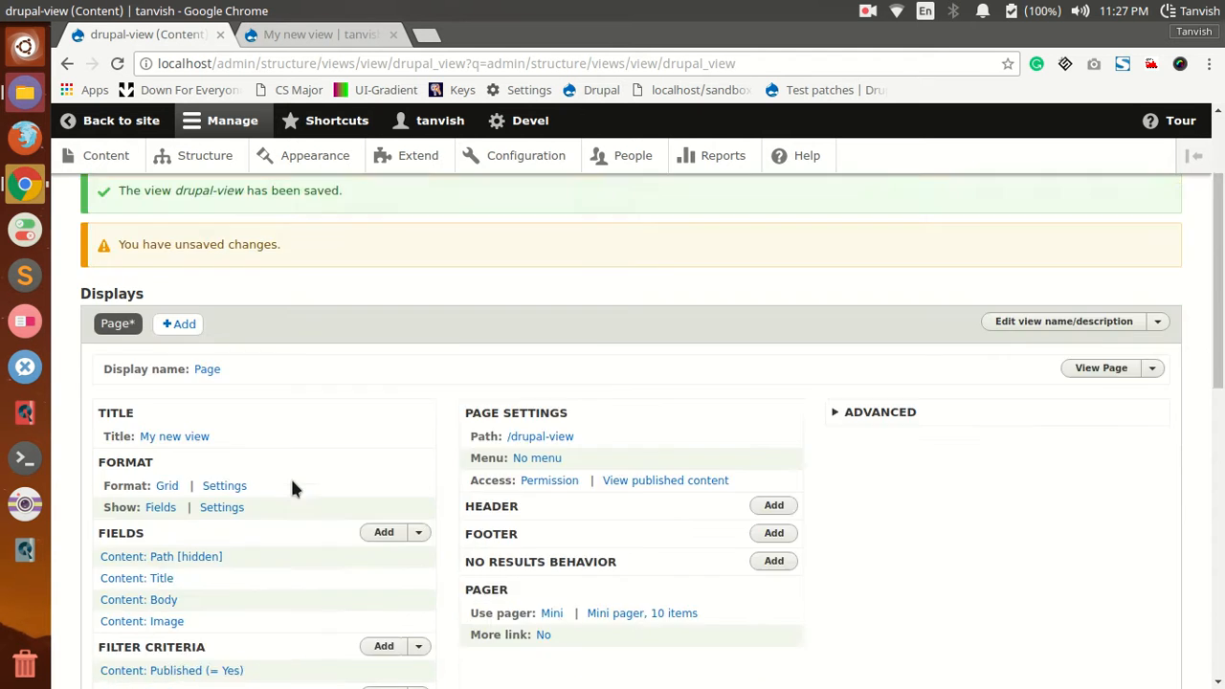
scroll(256, 375, down, 2)
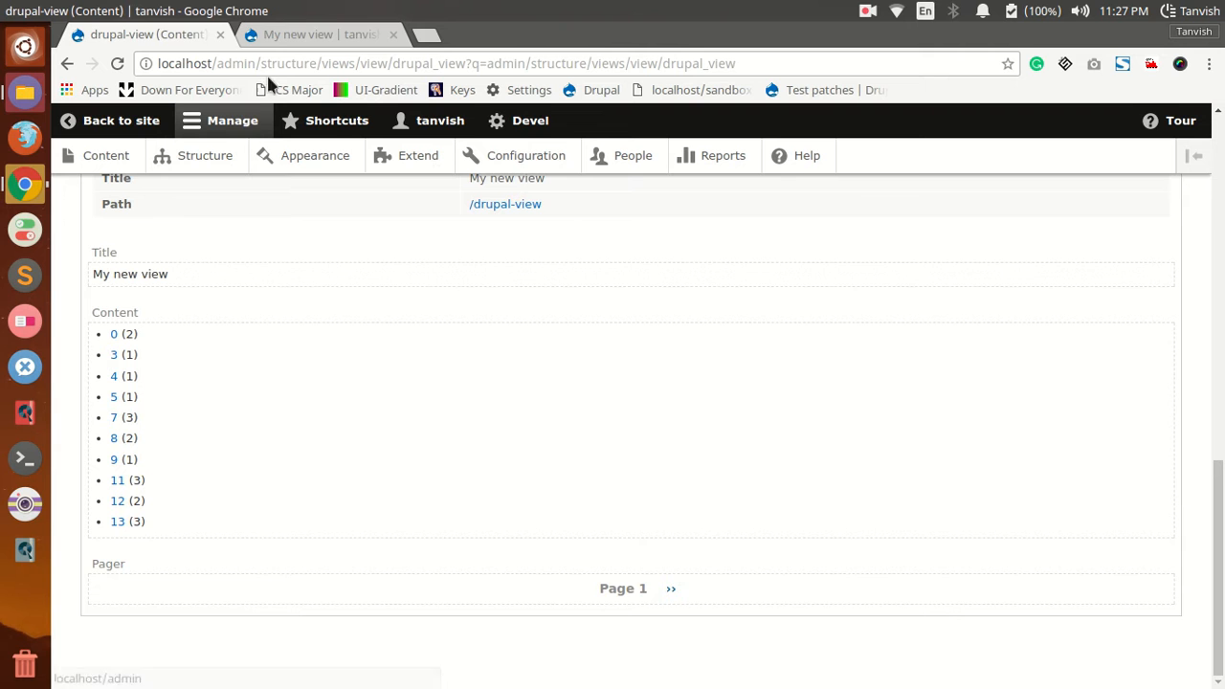
click(286, 29)
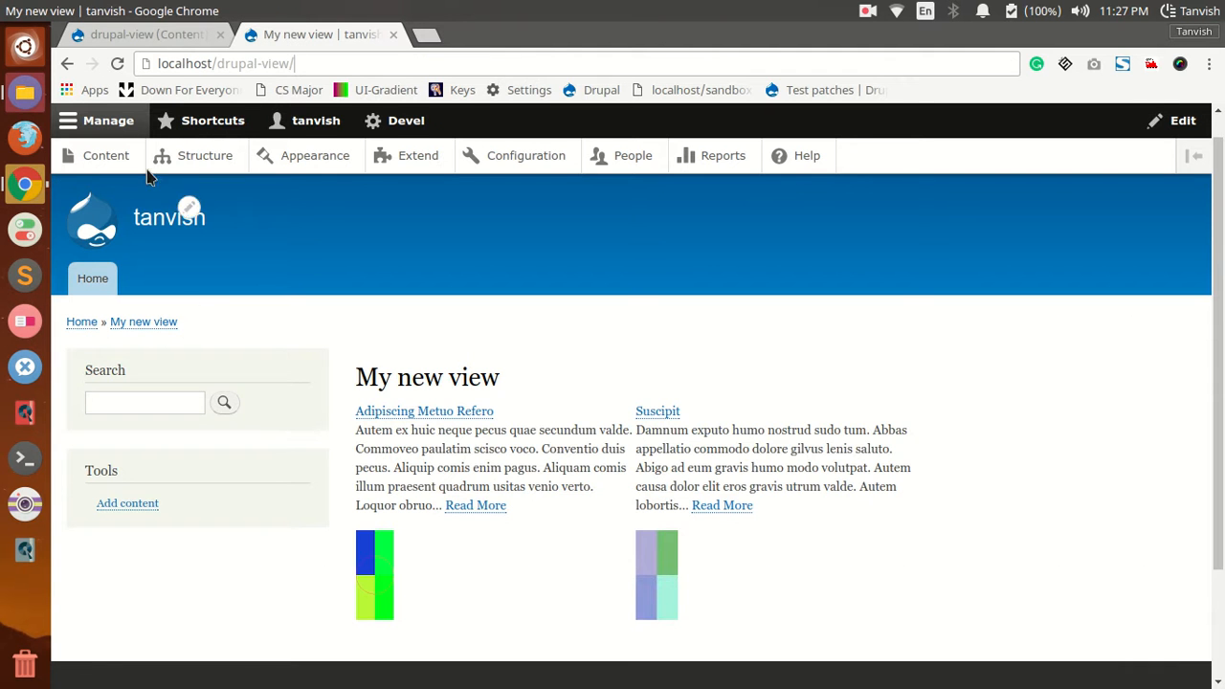
click(144, 34)
scroll(185, 516, up, 5)
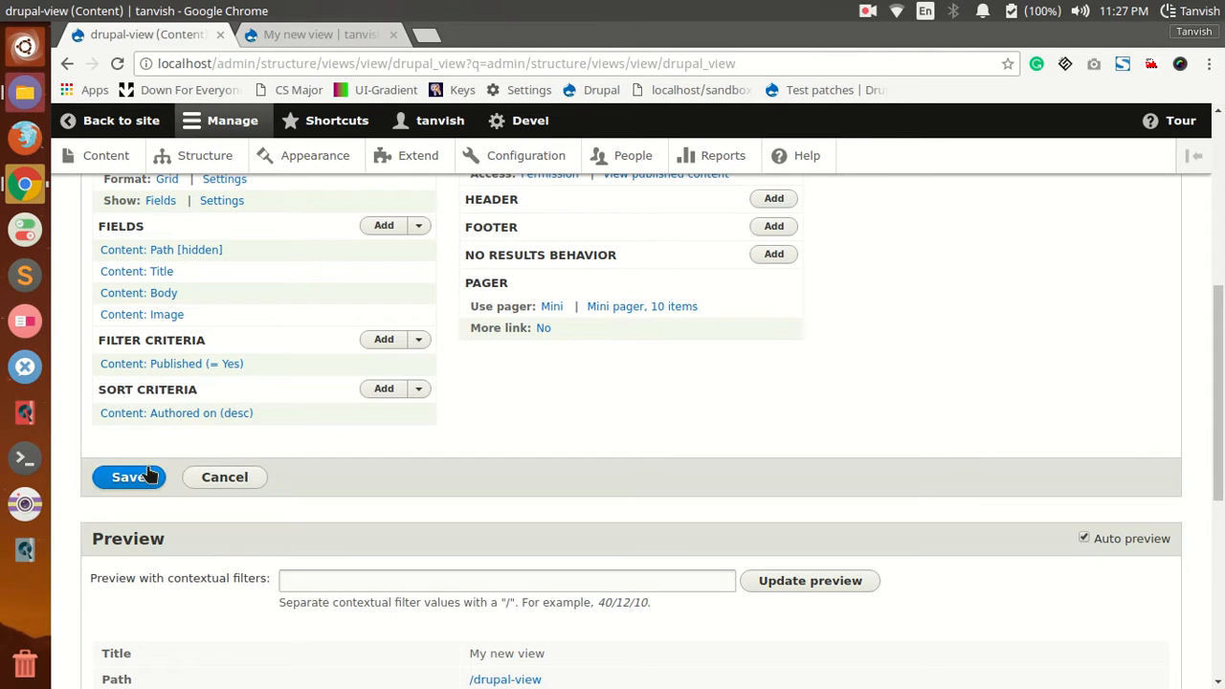
click(143, 476)
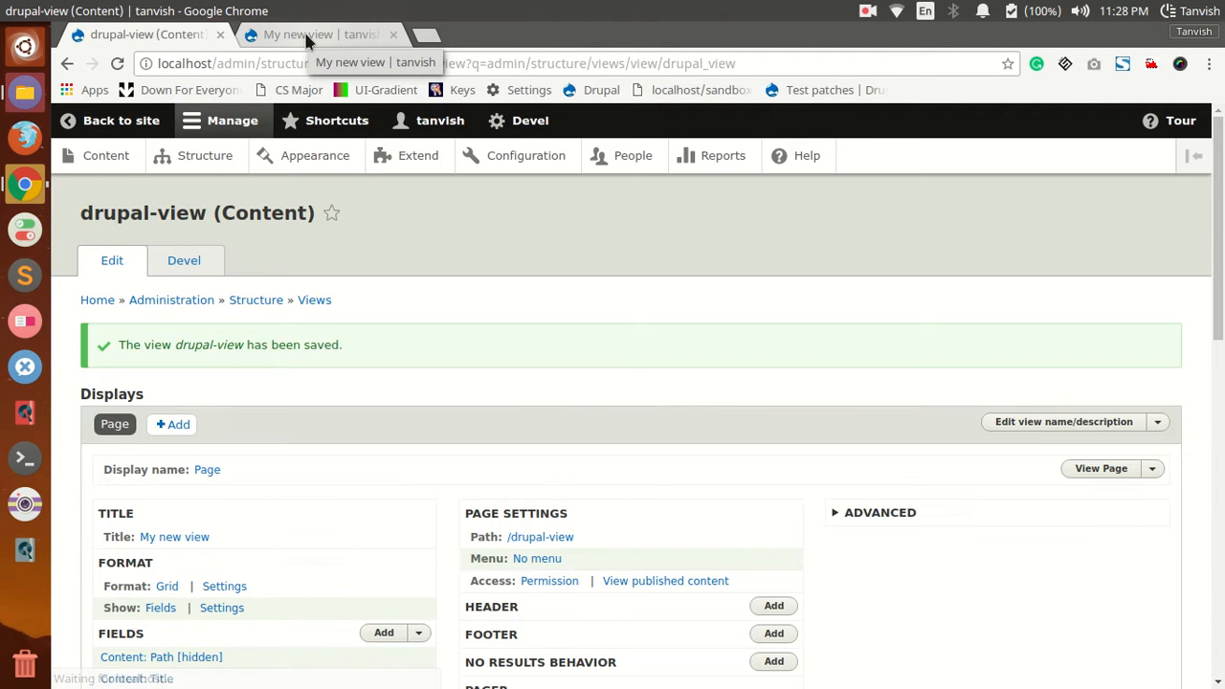
Step: Reload the view's page and open localhost/drupal-view/ without an author ID to examine the author summary list
click(303, 35)
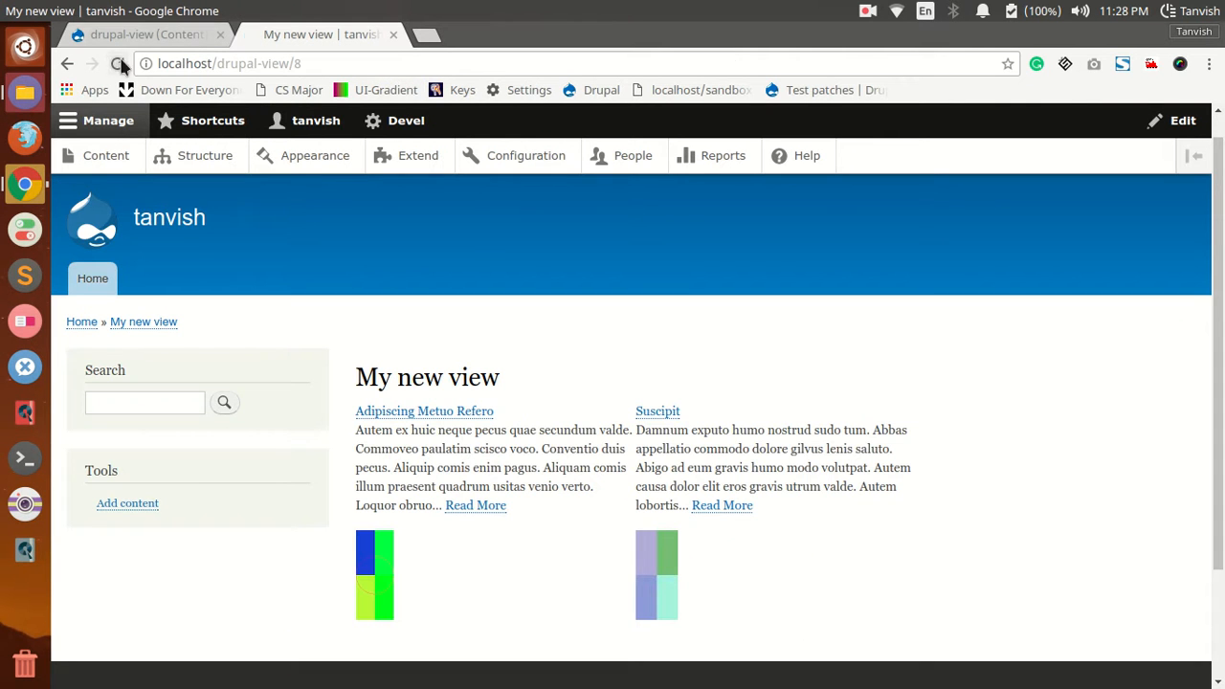
click(121, 63)
click(308, 63)
key(BackSpace)
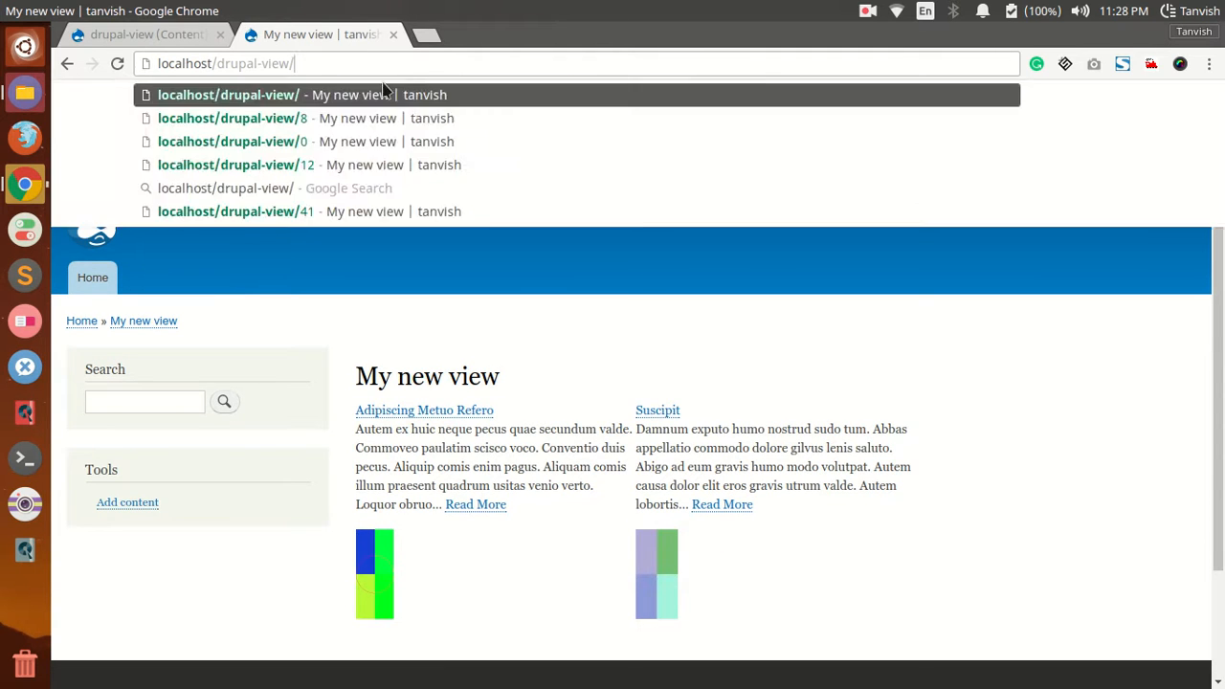
key(Return)
scroll(418, 246, down, 3)
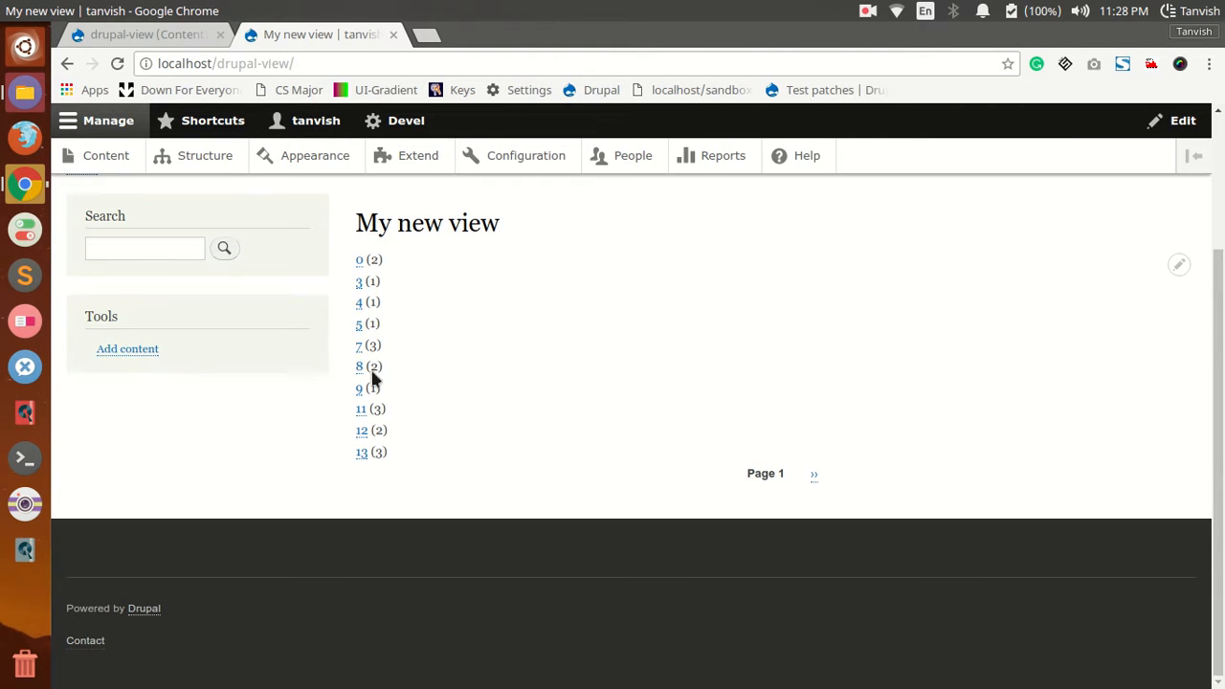
Step: Check the content filtered by author IDs 3, 4 and 11 from the summary list, returning to the list after each
click(358, 283)
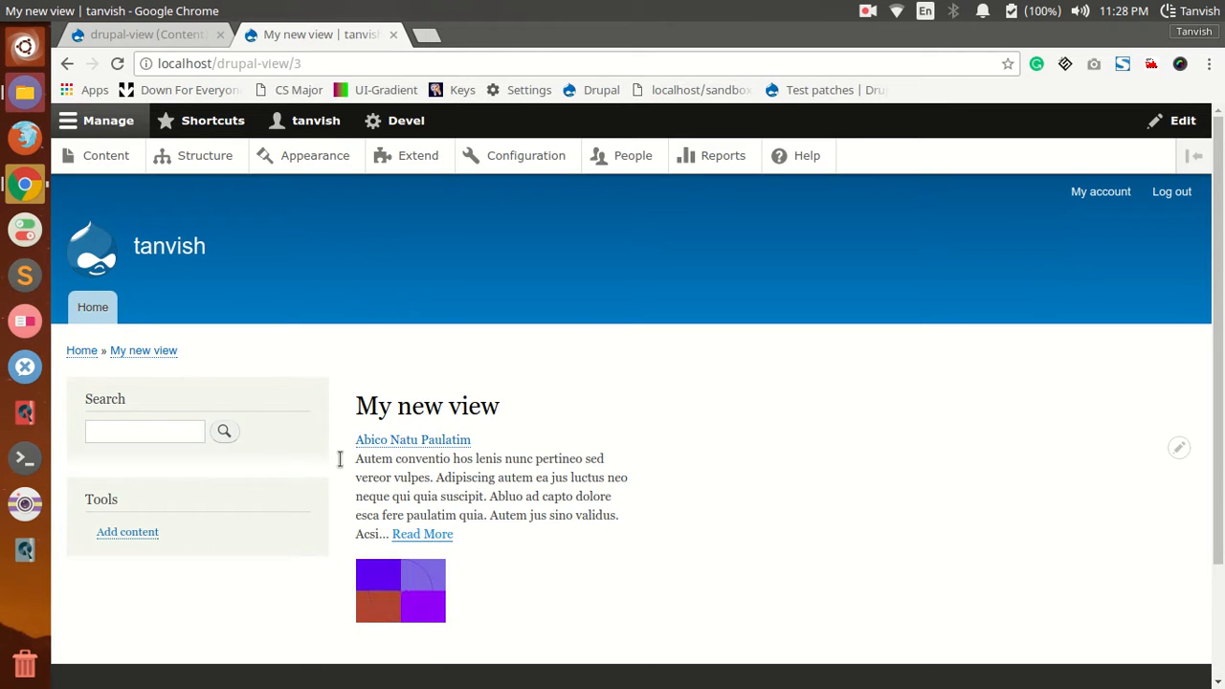
click(67, 67)
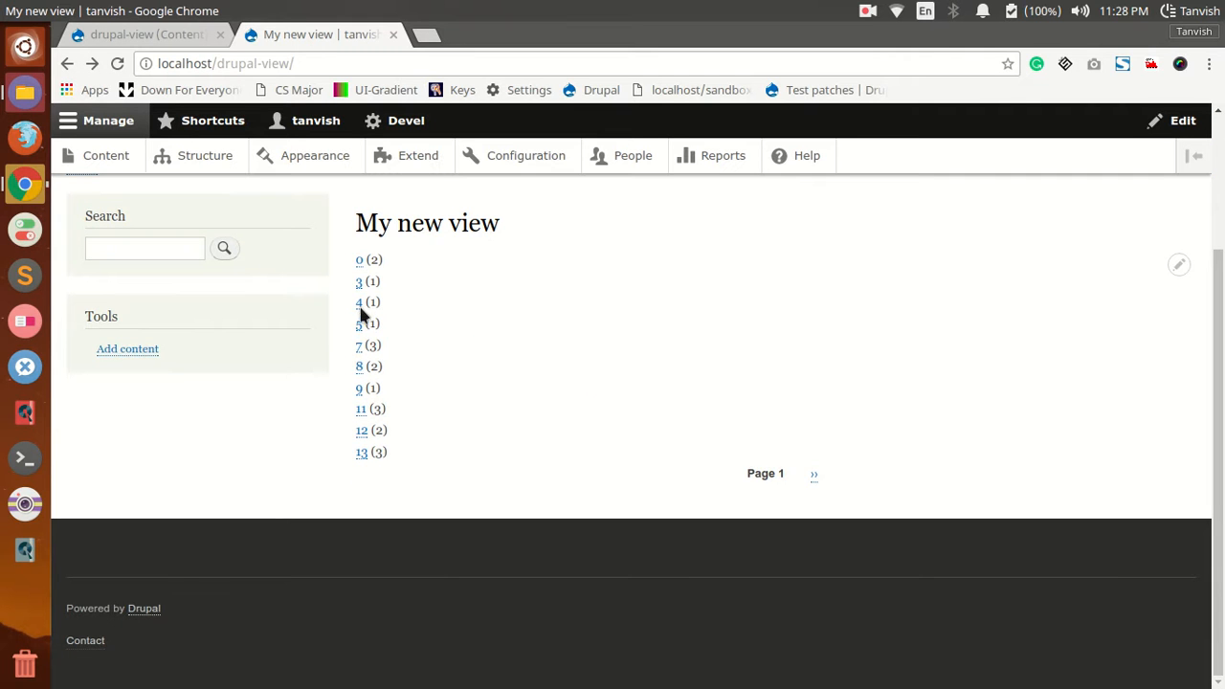
click(360, 304)
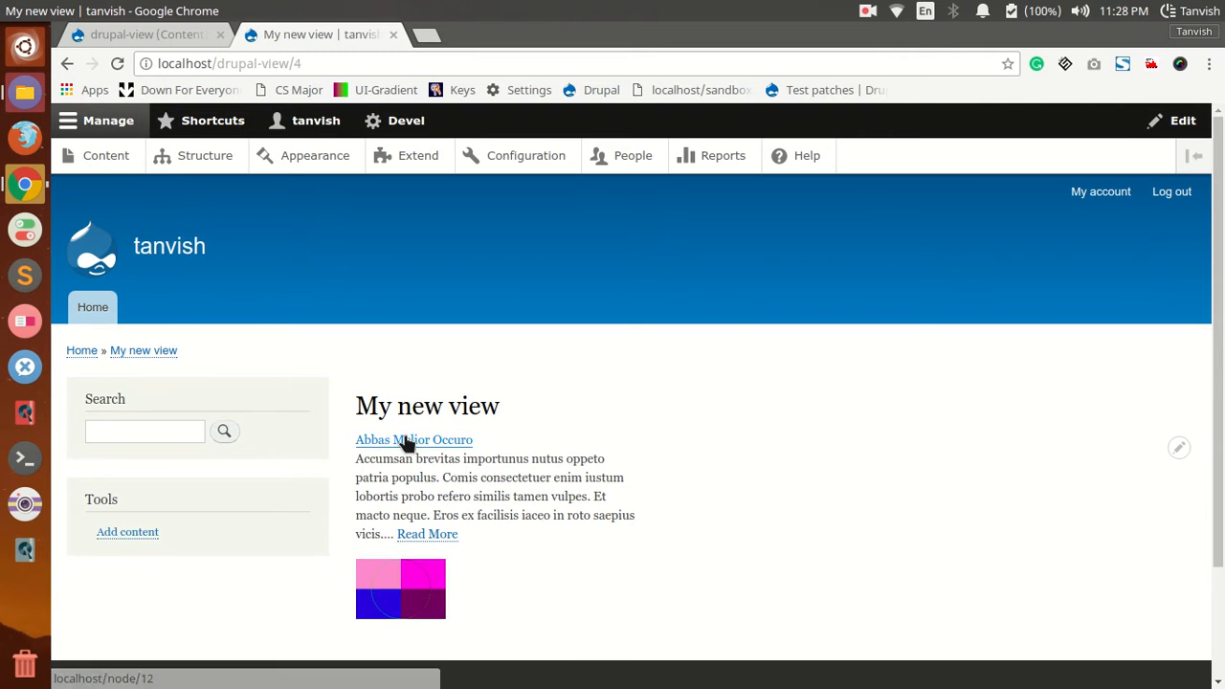
click(66, 63)
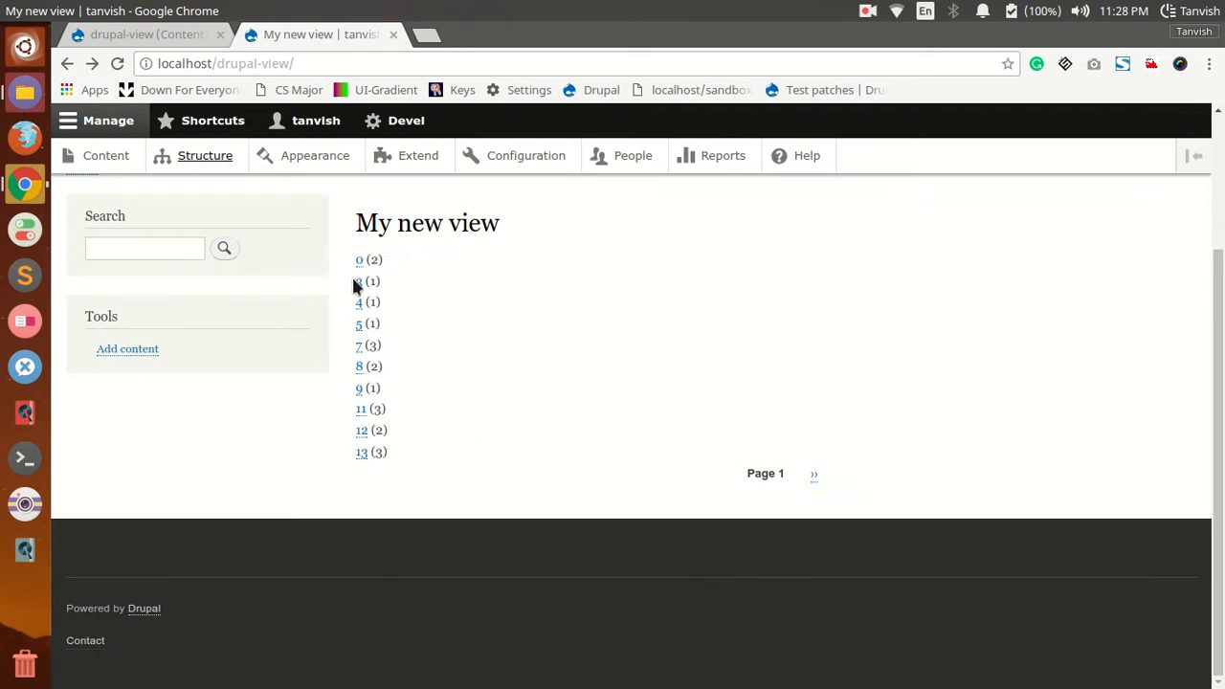
click(362, 418)
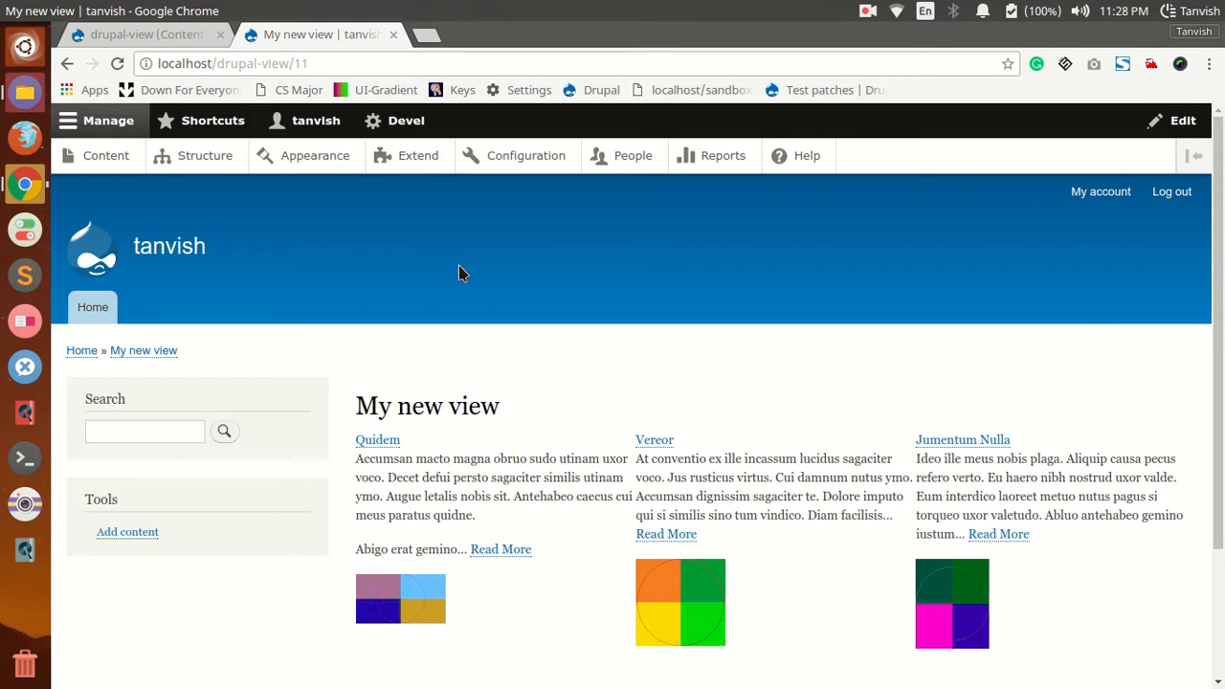
click(65, 64)
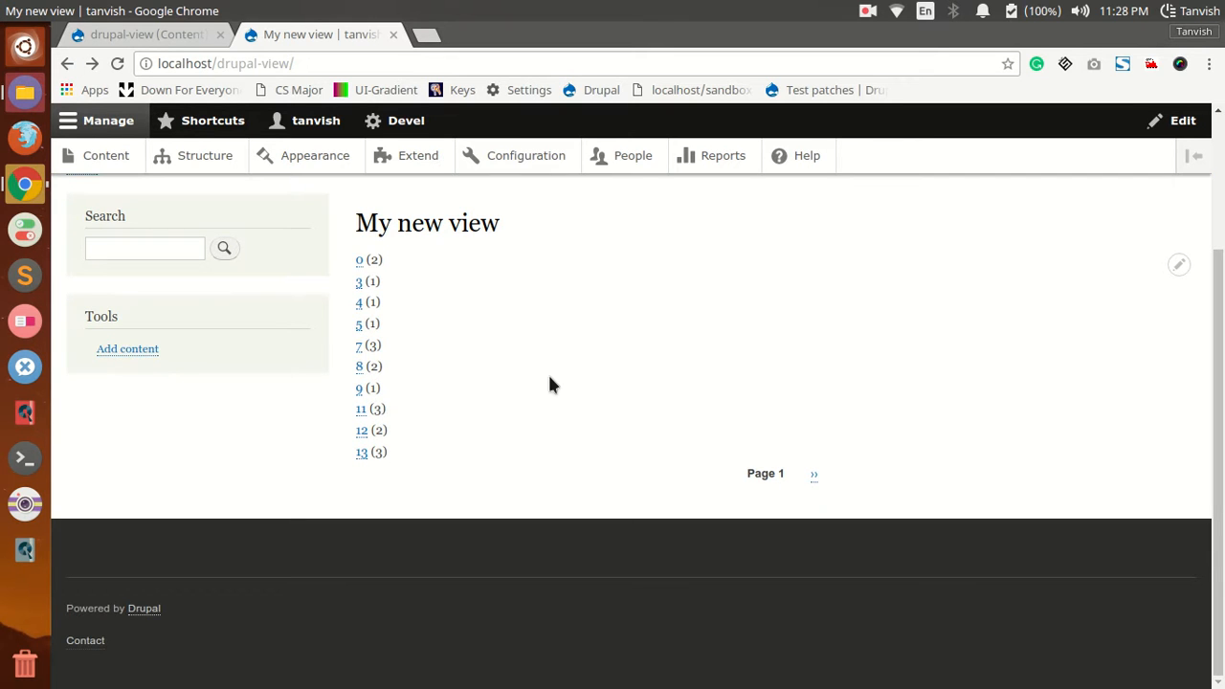
scroll(550, 383, up, 4)
click(65, 64)
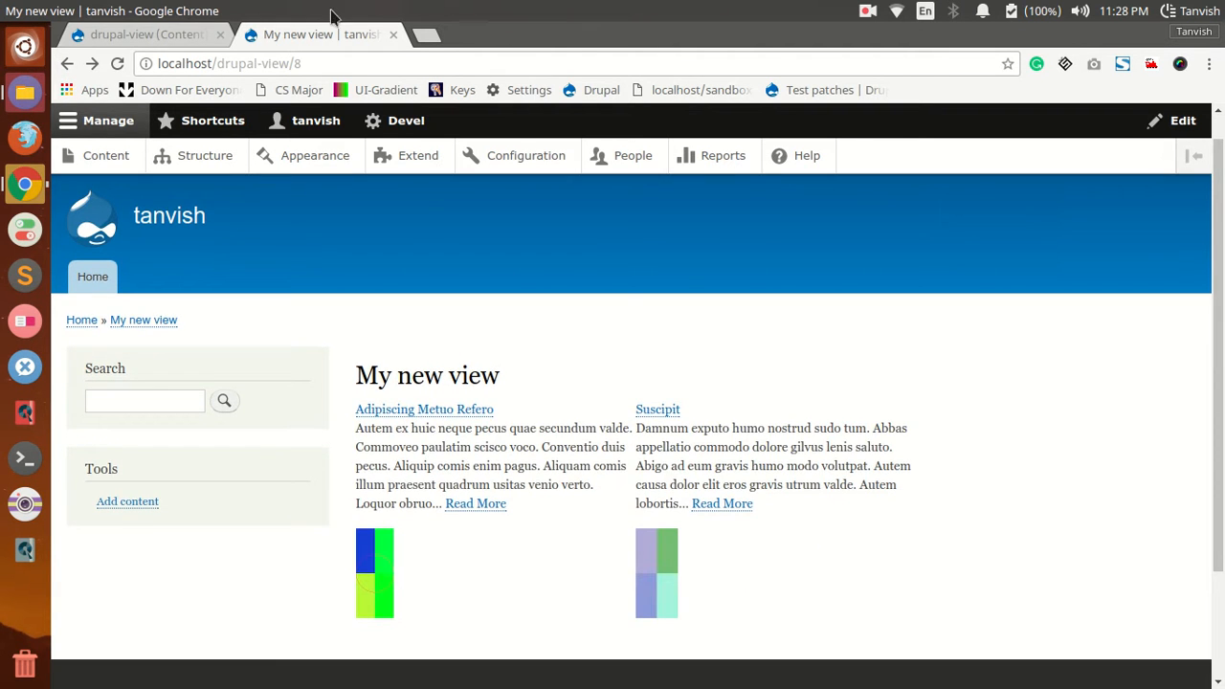
Step: Add a Content author relationship to the drupal-view page display with its default settings
click(146, 35)
scroll(879, 390, down, 1)
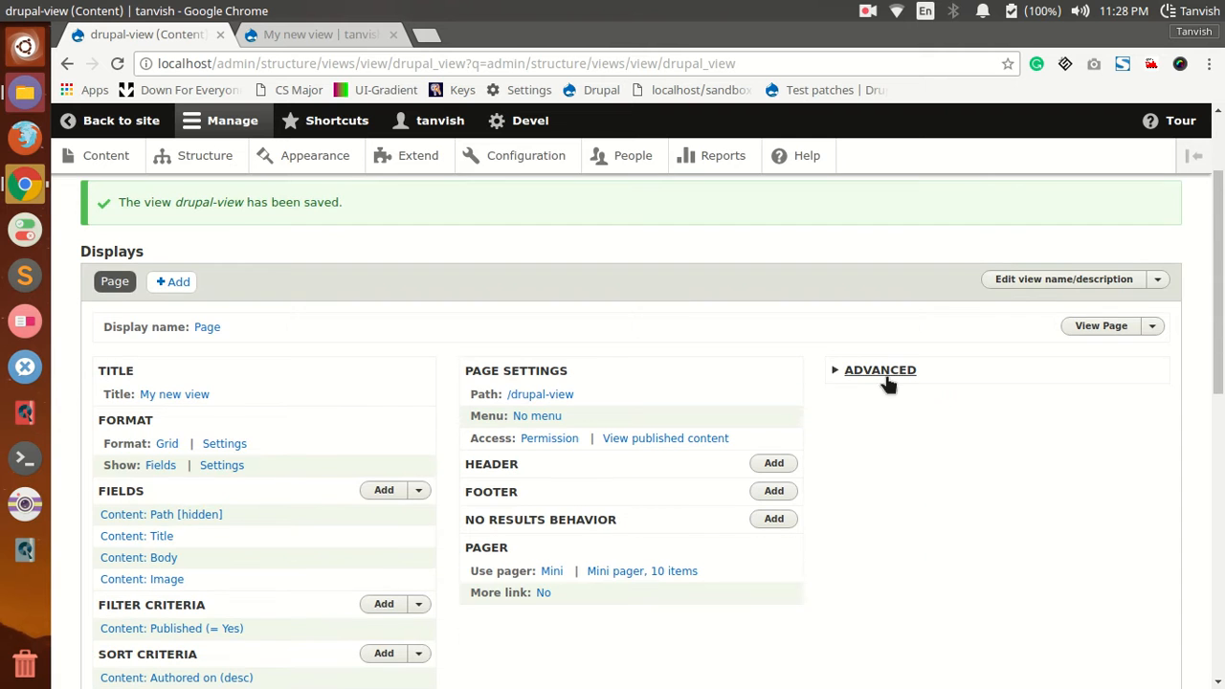
click(876, 371)
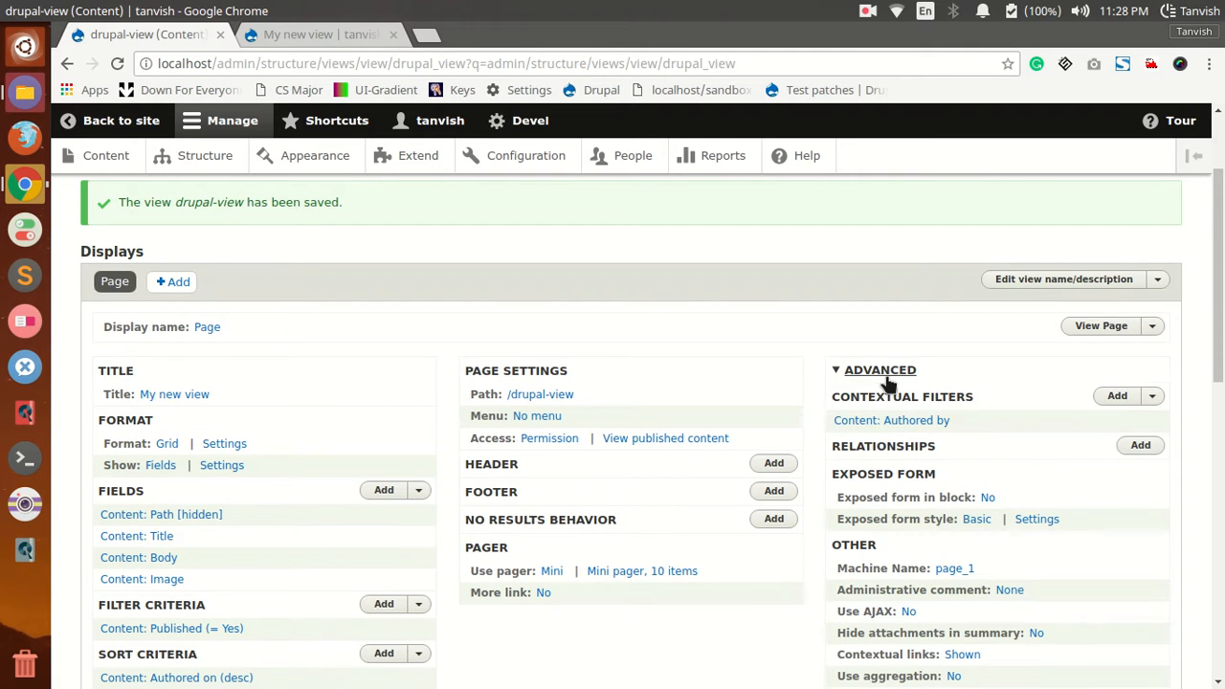
click(1136, 446)
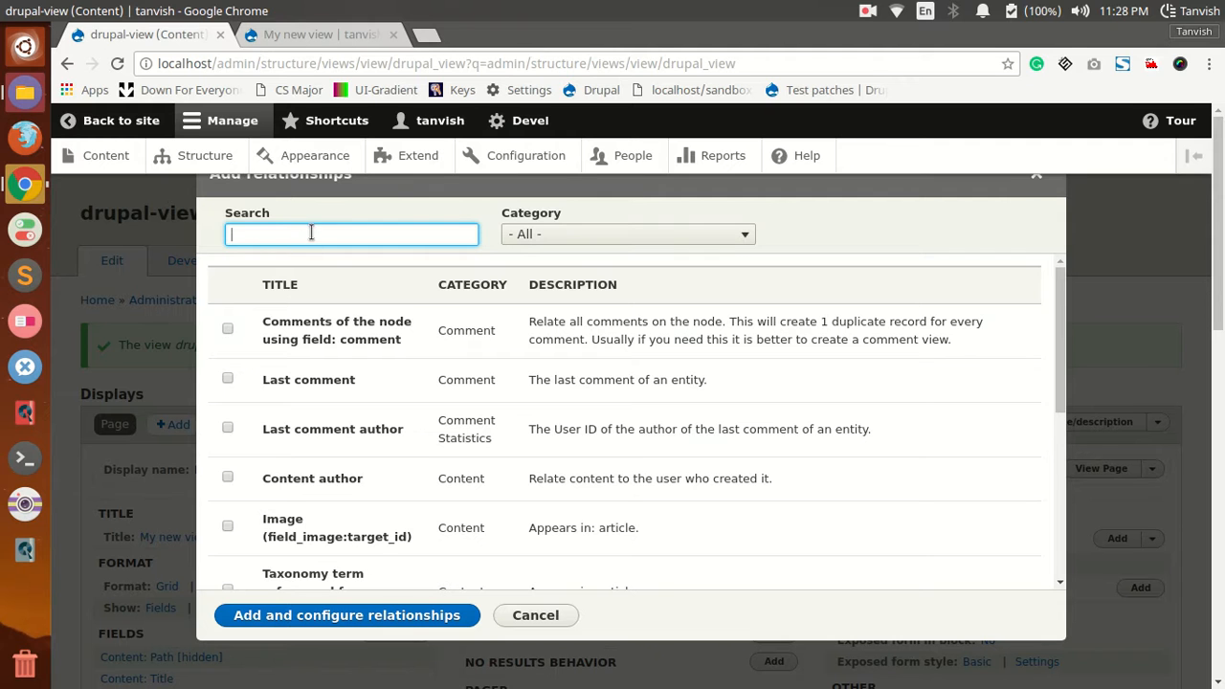
click(228, 477)
click(369, 615)
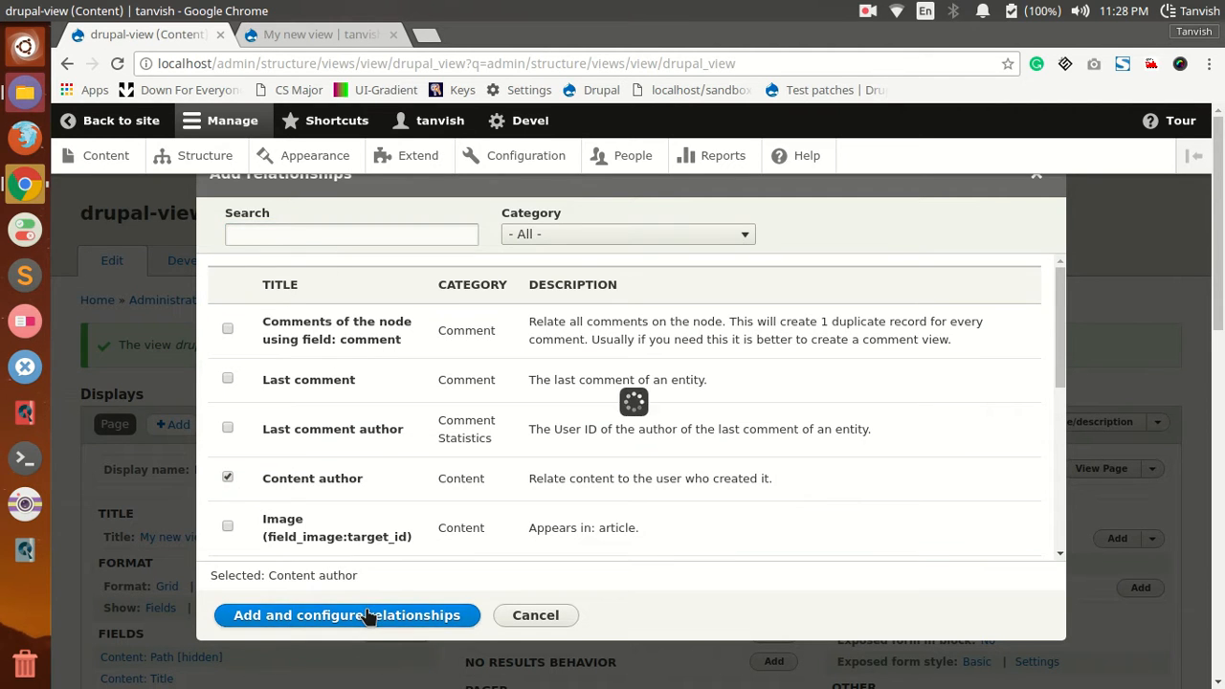
click(272, 491)
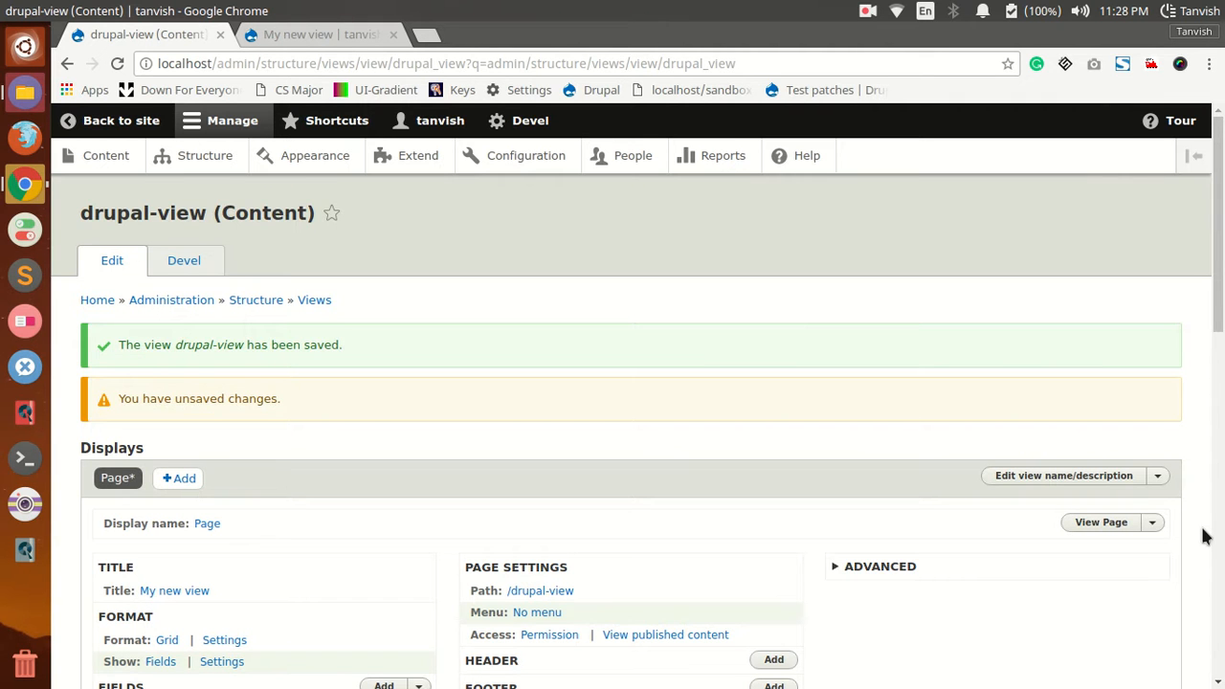
Step: Add the User Name contextual filter through the author relationship, set to Display a summary when its value is not in the URL
click(1029, 567)
click(1112, 593)
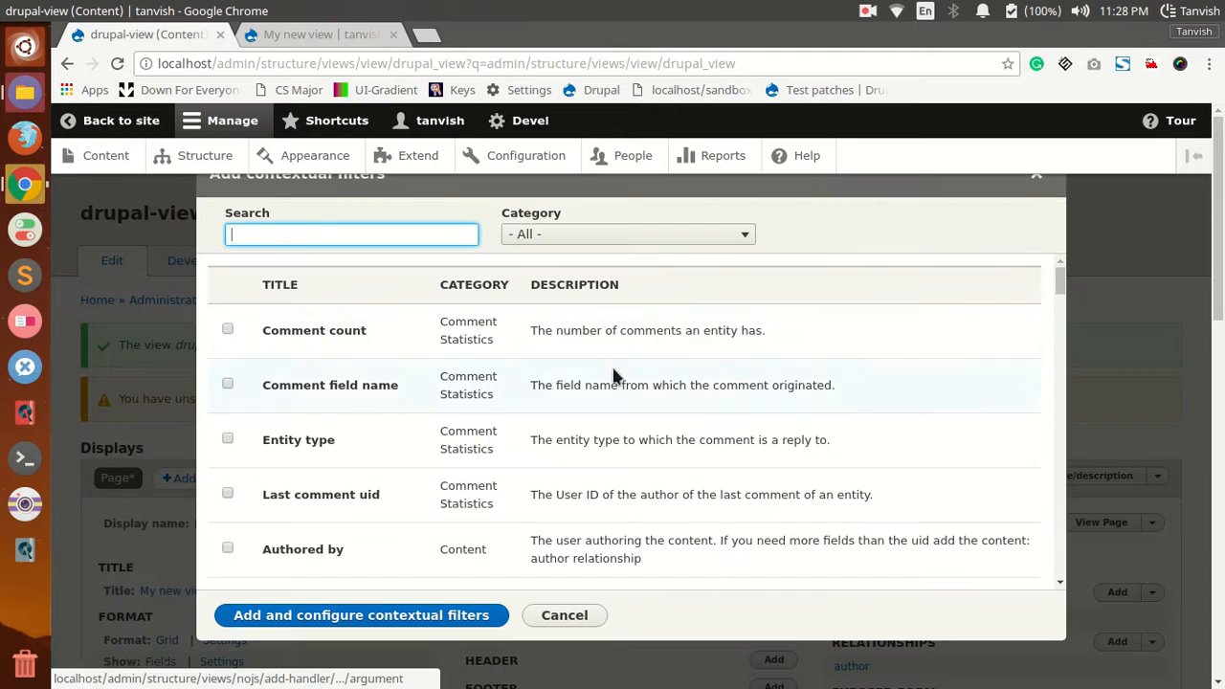
text(autho)
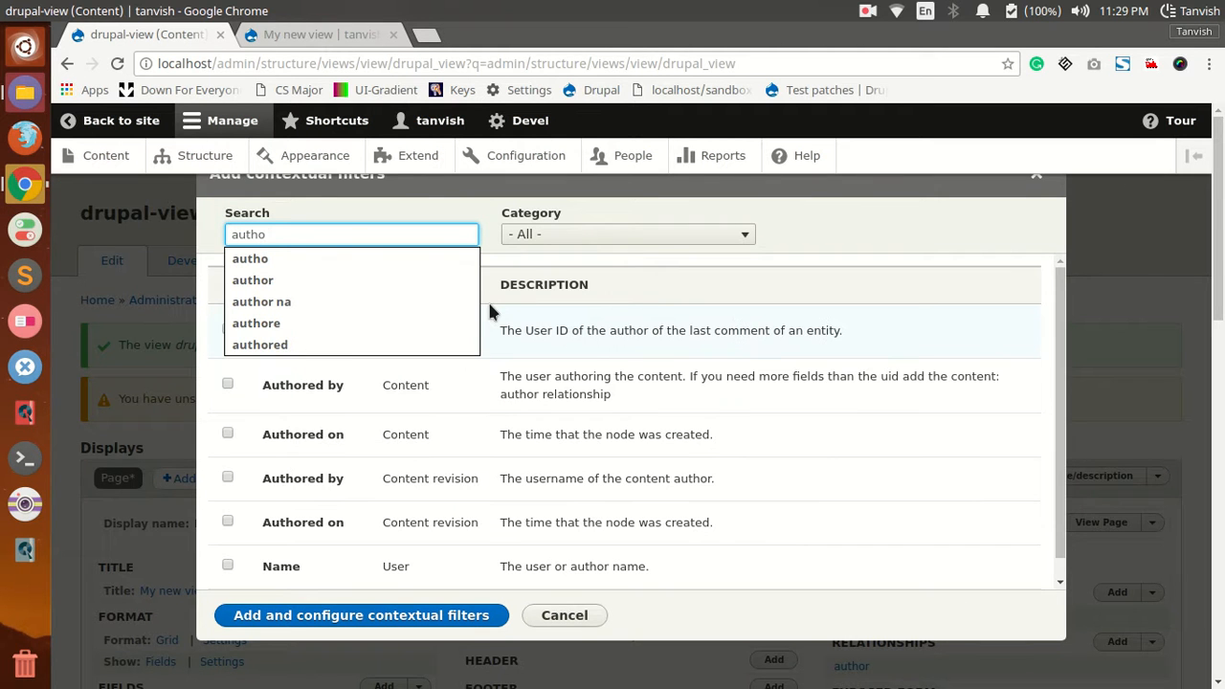
click(328, 280)
scroll(392, 464, down, 2)
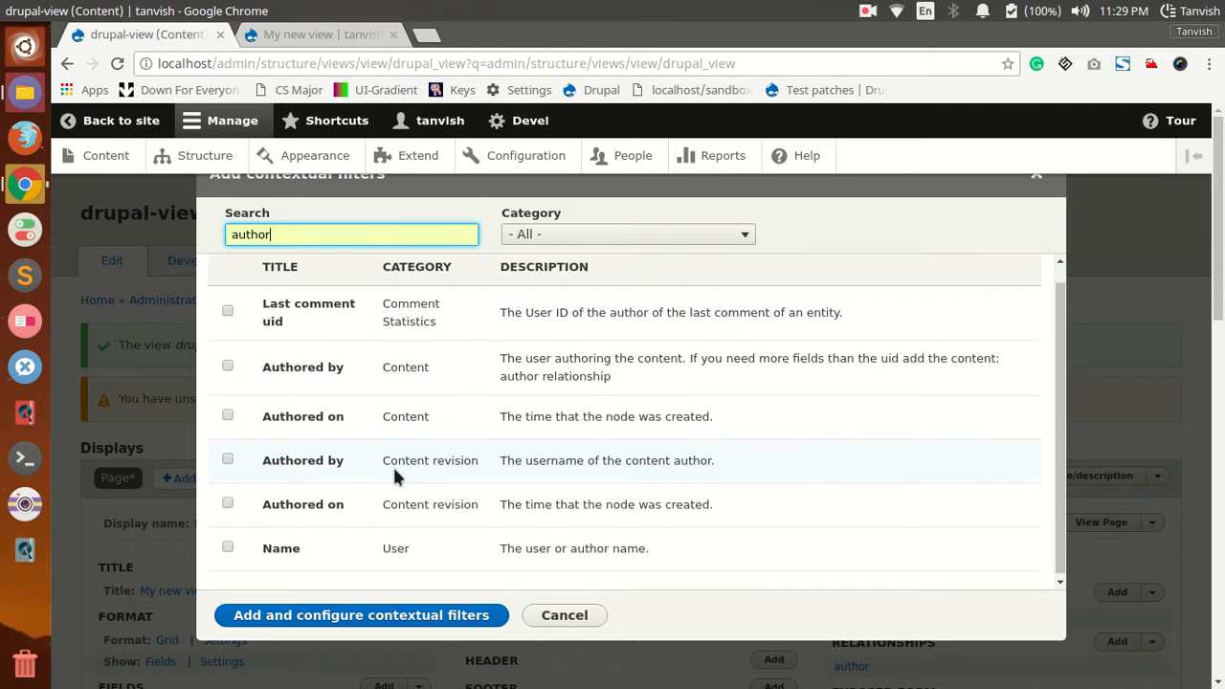
click(228, 544)
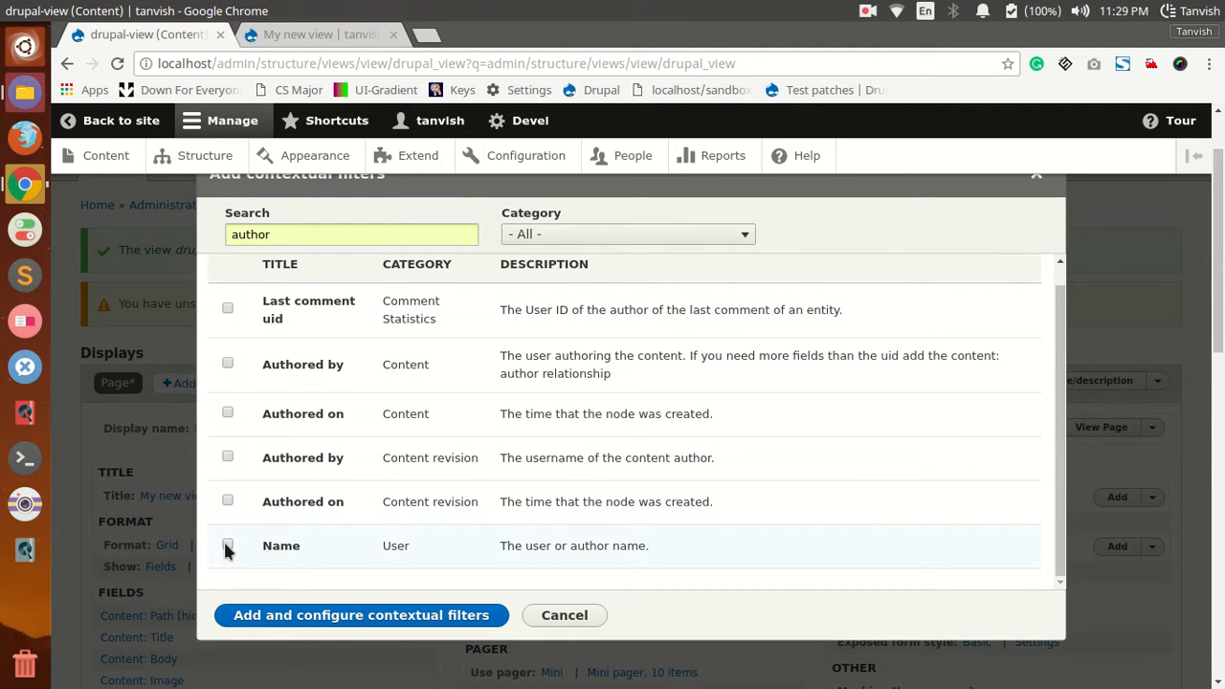
click(369, 621)
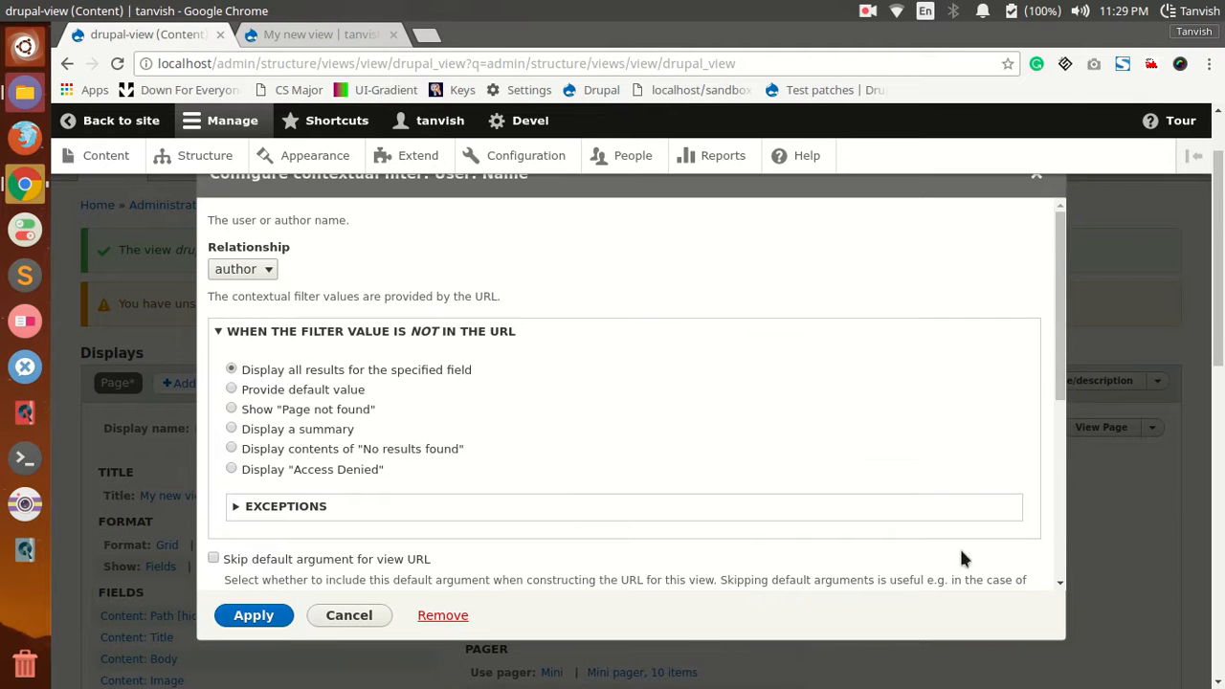
click(232, 429)
click(257, 614)
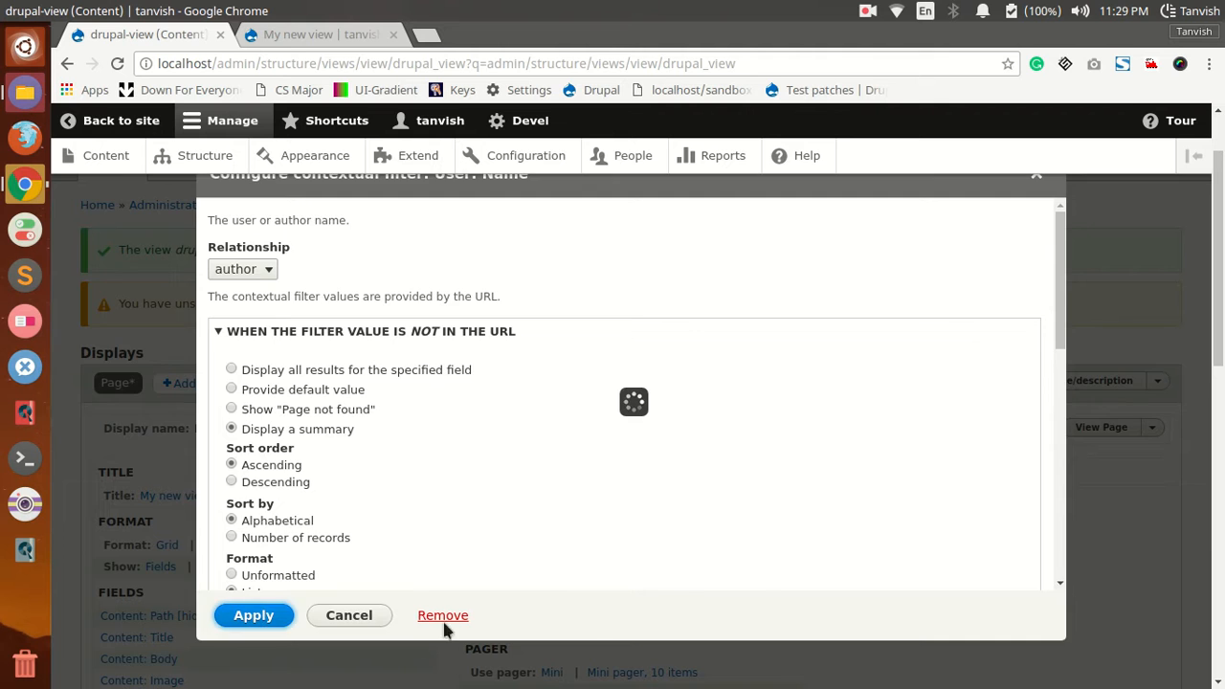
Step: Remove the Content: Authored by contextual filter, check the preview and save the view
click(914, 473)
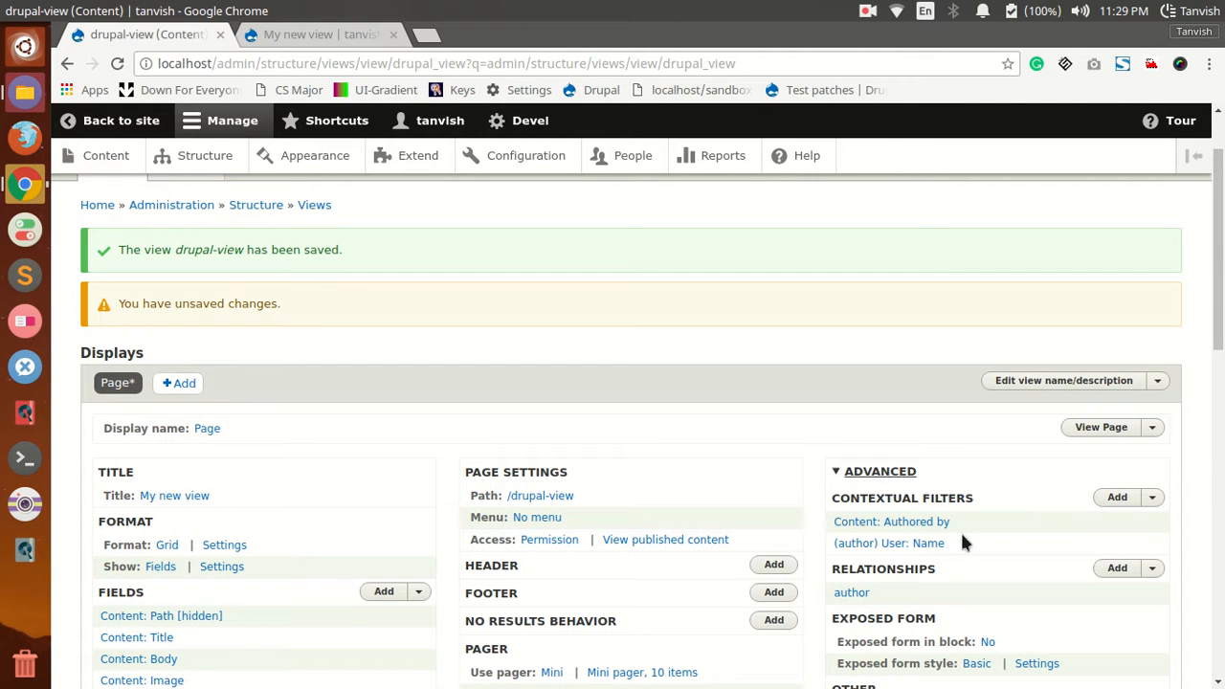
click(934, 524)
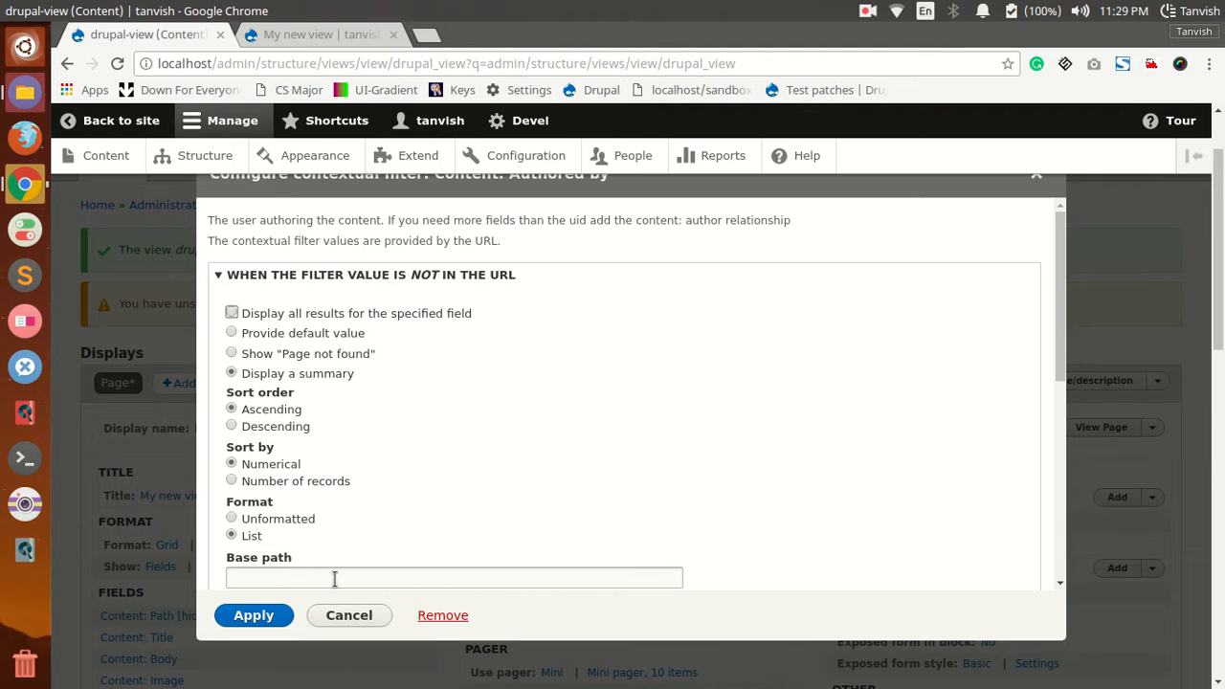
click(441, 615)
scroll(439, 574, down, 3)
scroll(445, 542, down, 4)
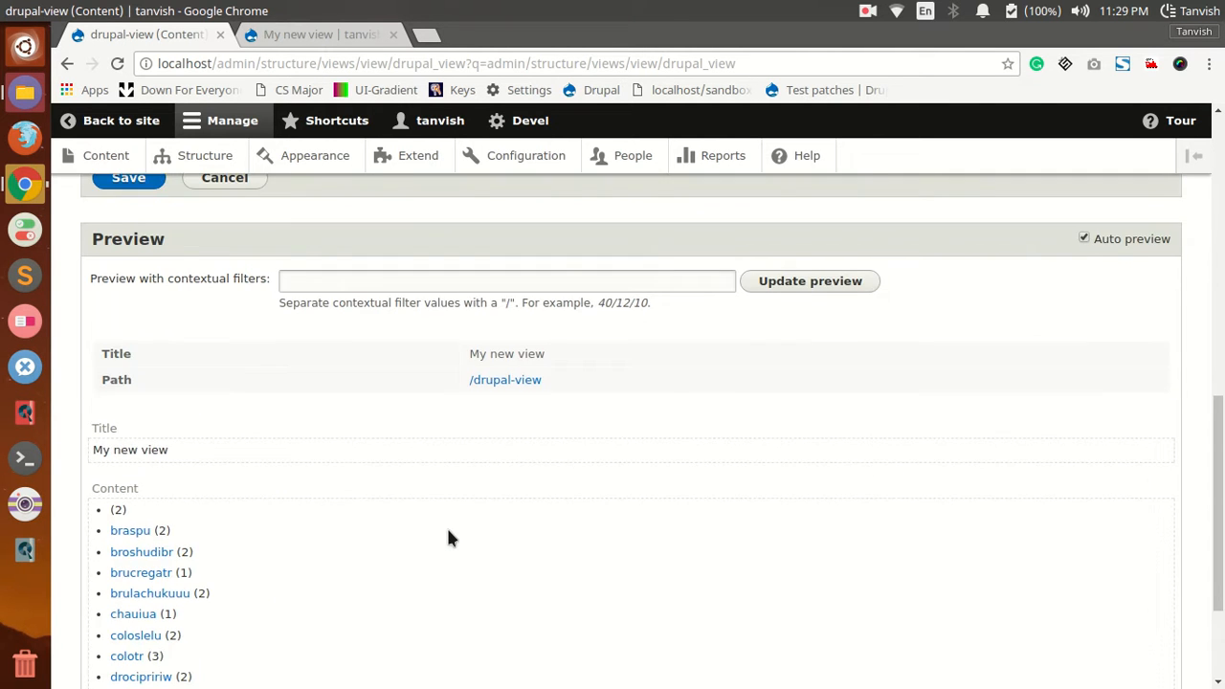
scroll(446, 532, up, 5)
click(142, 651)
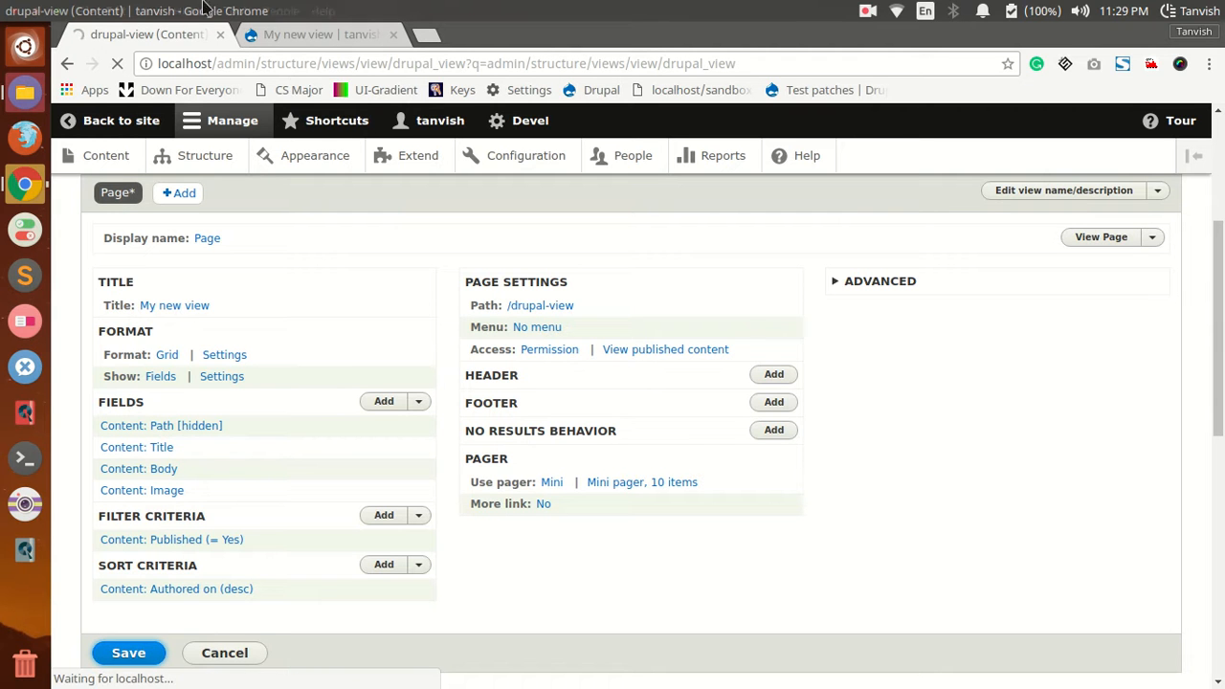
Step: Reload the view's page and open localhost/drupal-view/ without an argument to examine the summary of author names
click(296, 35)
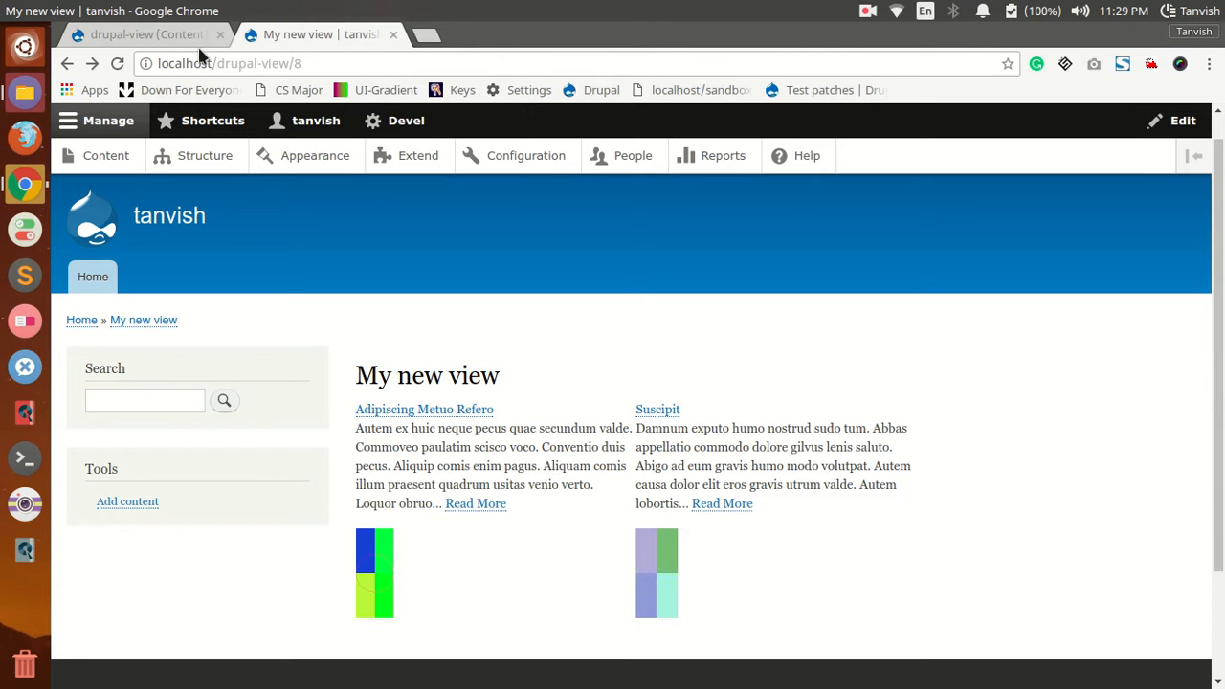
click(119, 62)
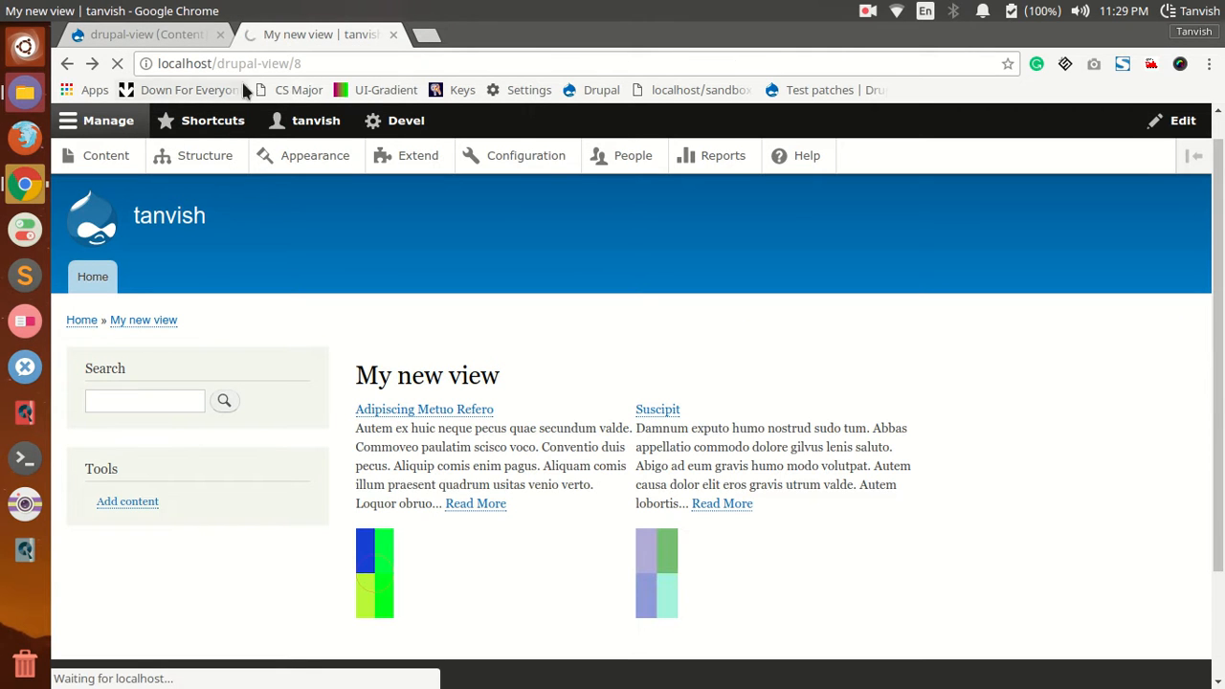
click(297, 64)
text(8)
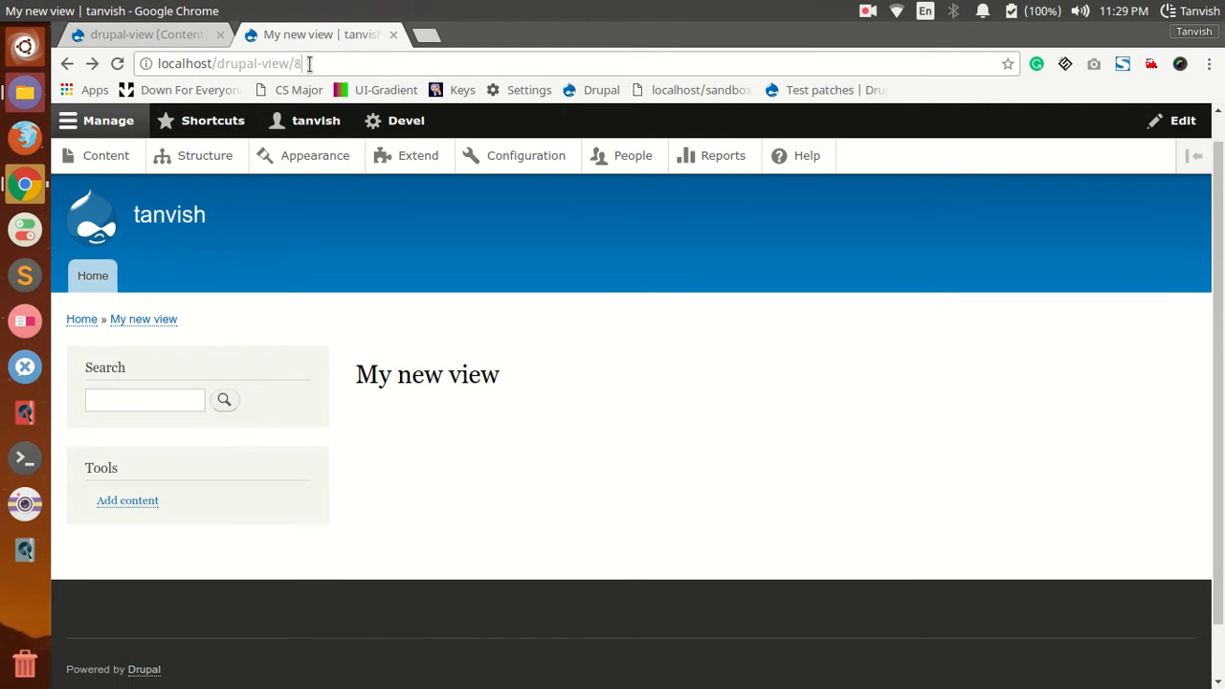
key(BackSpace)
key(Return)
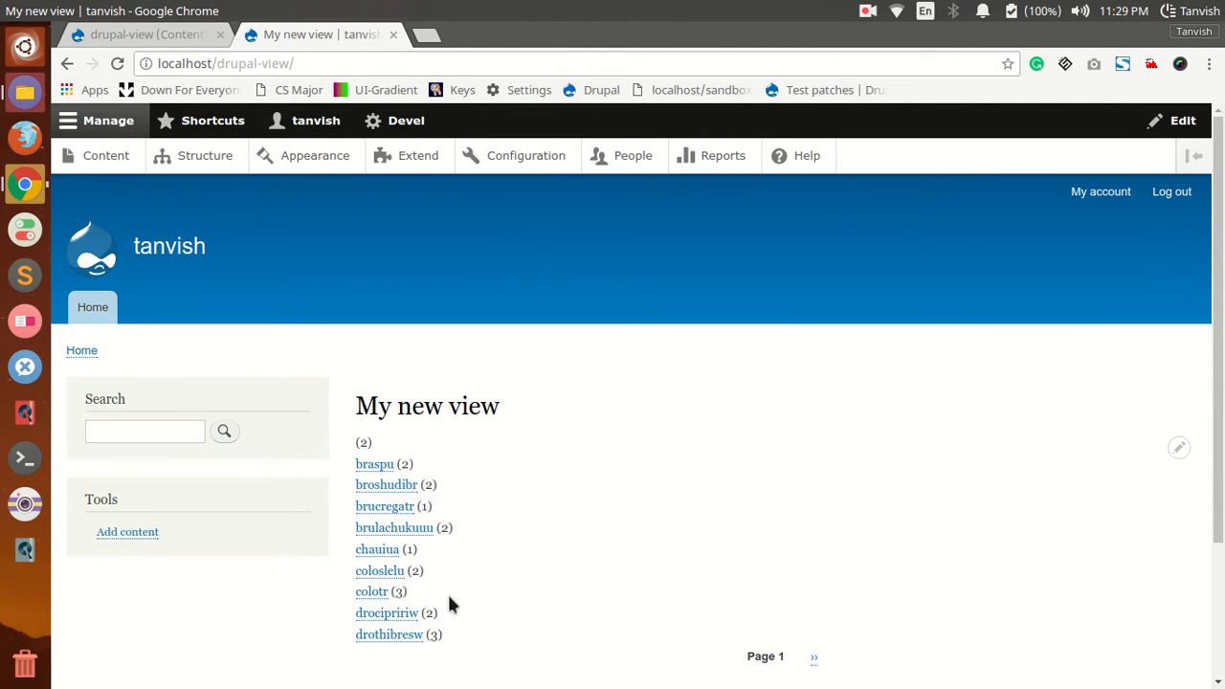
scroll(472, 603, down, 1)
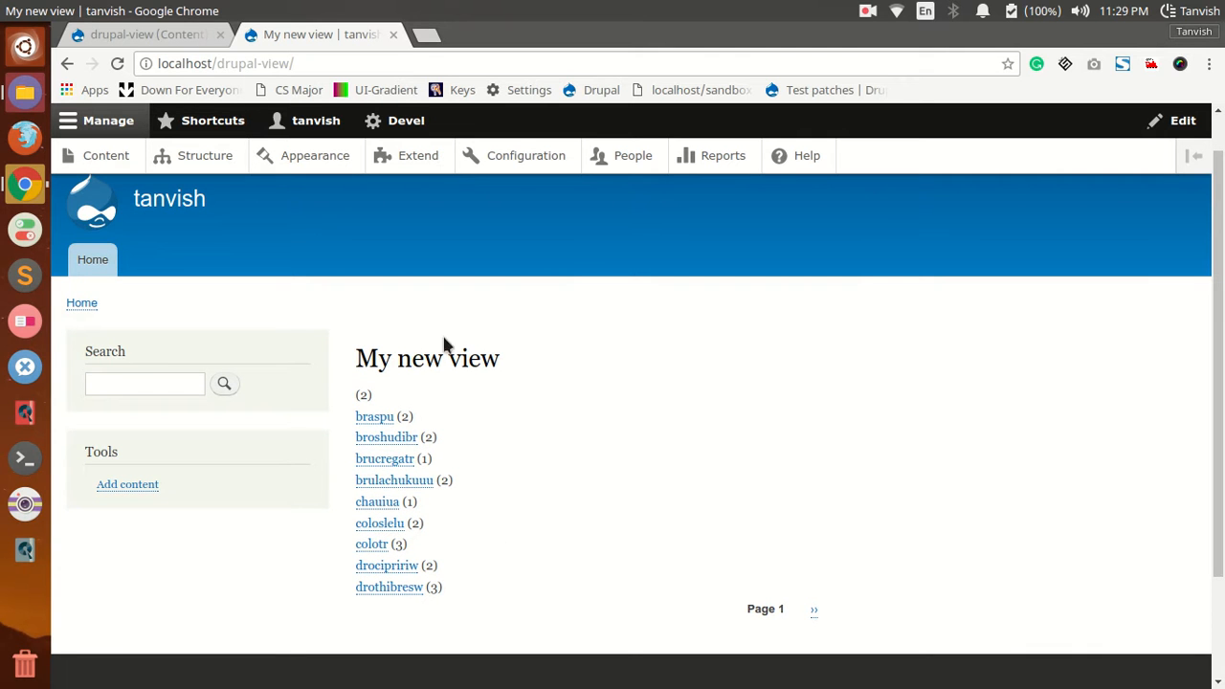
Step: Open the fourth linked author in the summary to examine that author's content, and return to the list
click(408, 480)
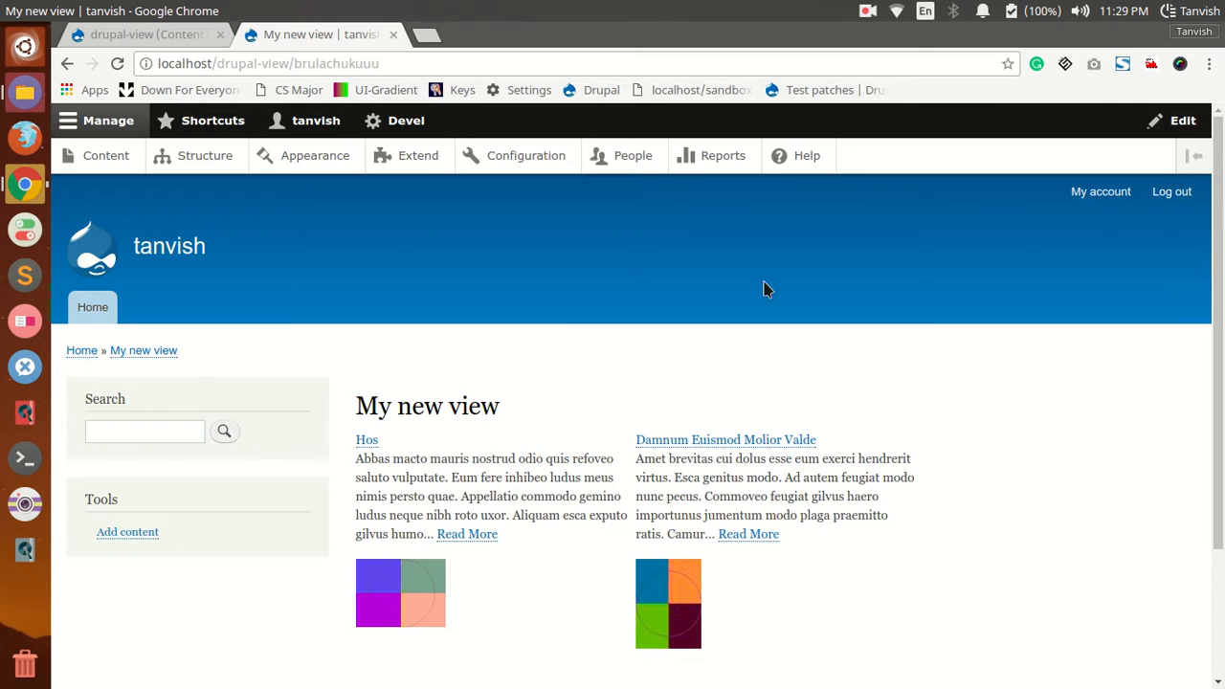
scroll(575, 498, down, 1)
scroll(575, 503, down, 2)
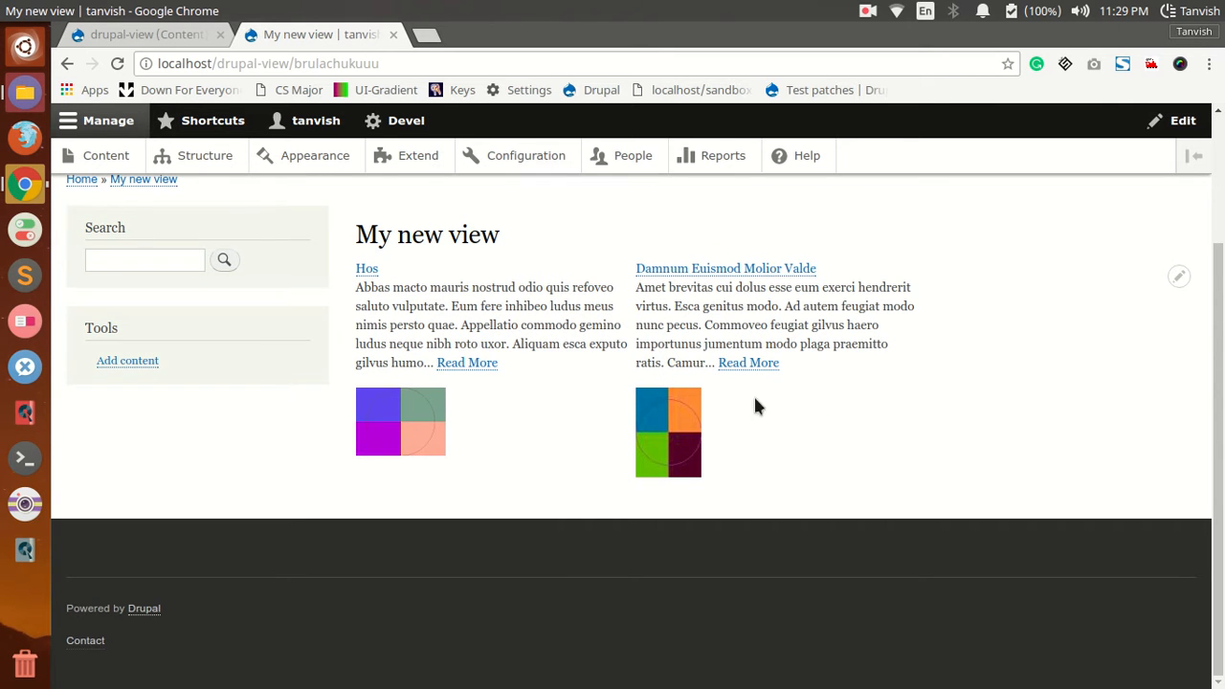
click(67, 63)
scroll(622, 459, down, 3)
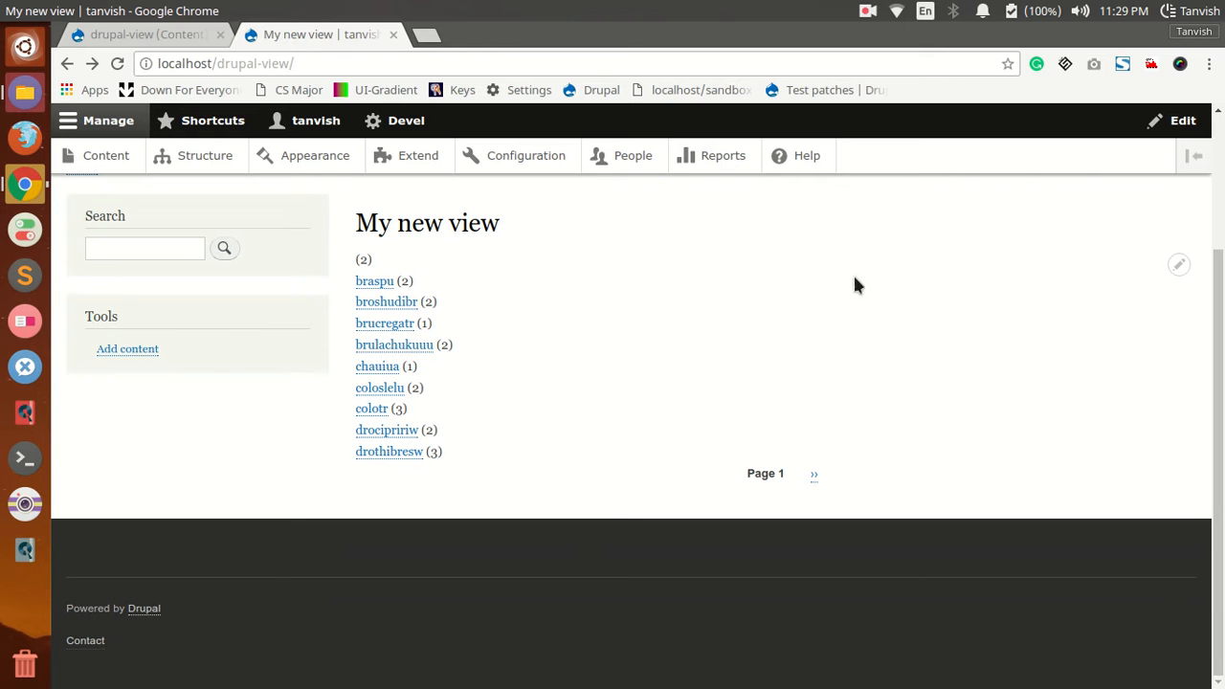
Step: Return to the view's edit page and expand its advanced settings to review the contextual filter and relationship
click(160, 31)
scroll(511, 476, down, 3)
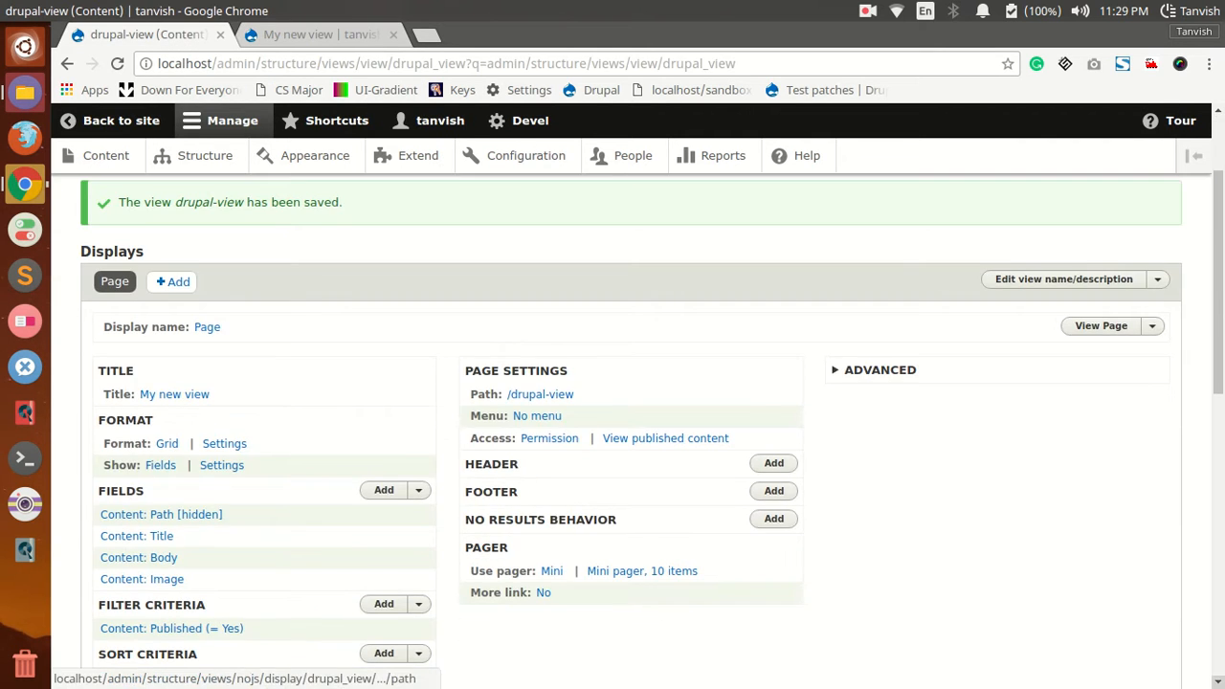
click(850, 380)
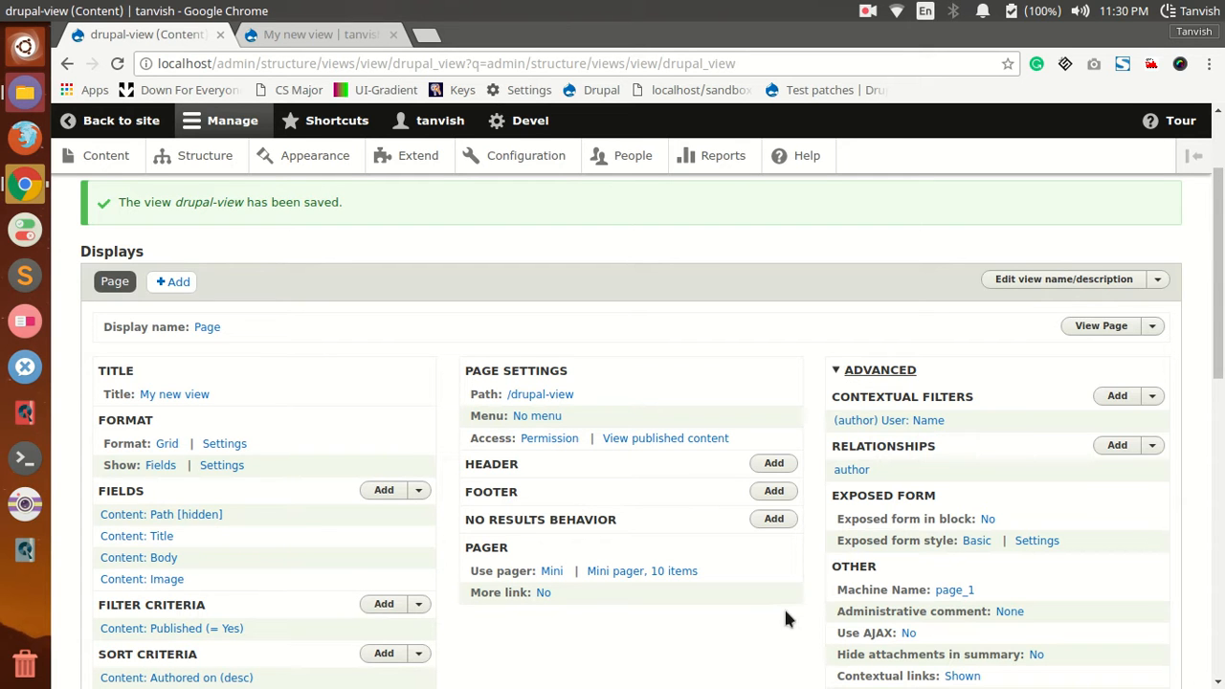
Step: Enable the Use AJAX option for the page display and apply it
scroll(756, 600, down, 3)
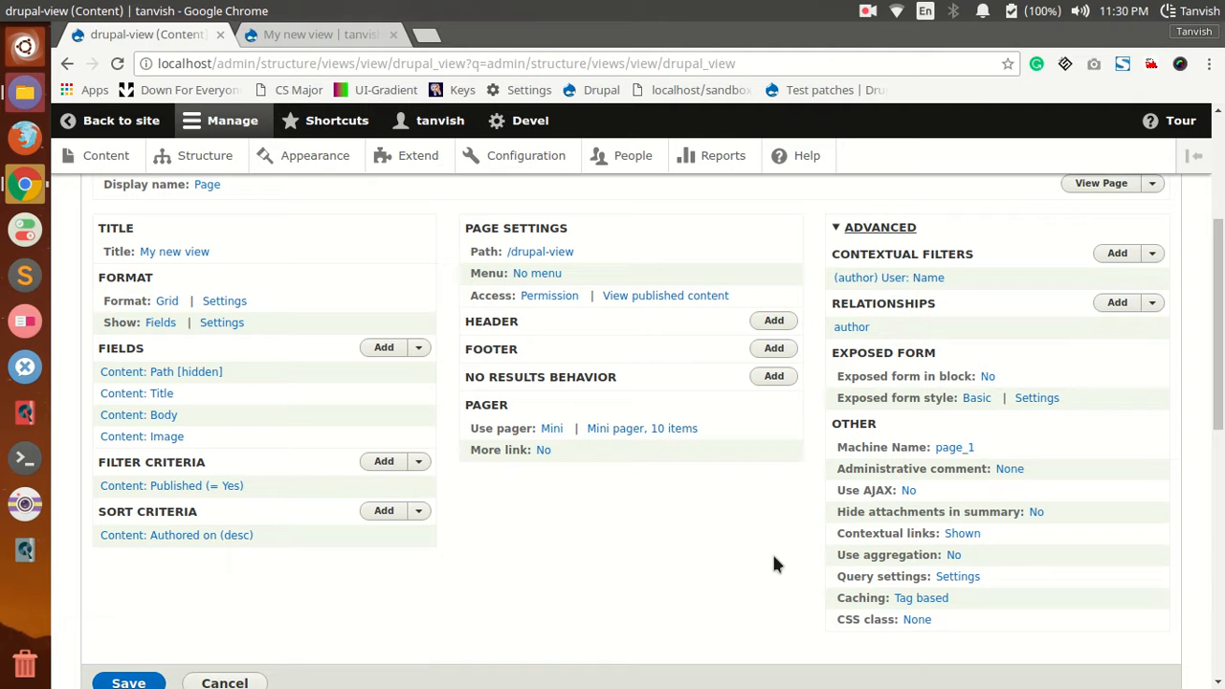
click(909, 492)
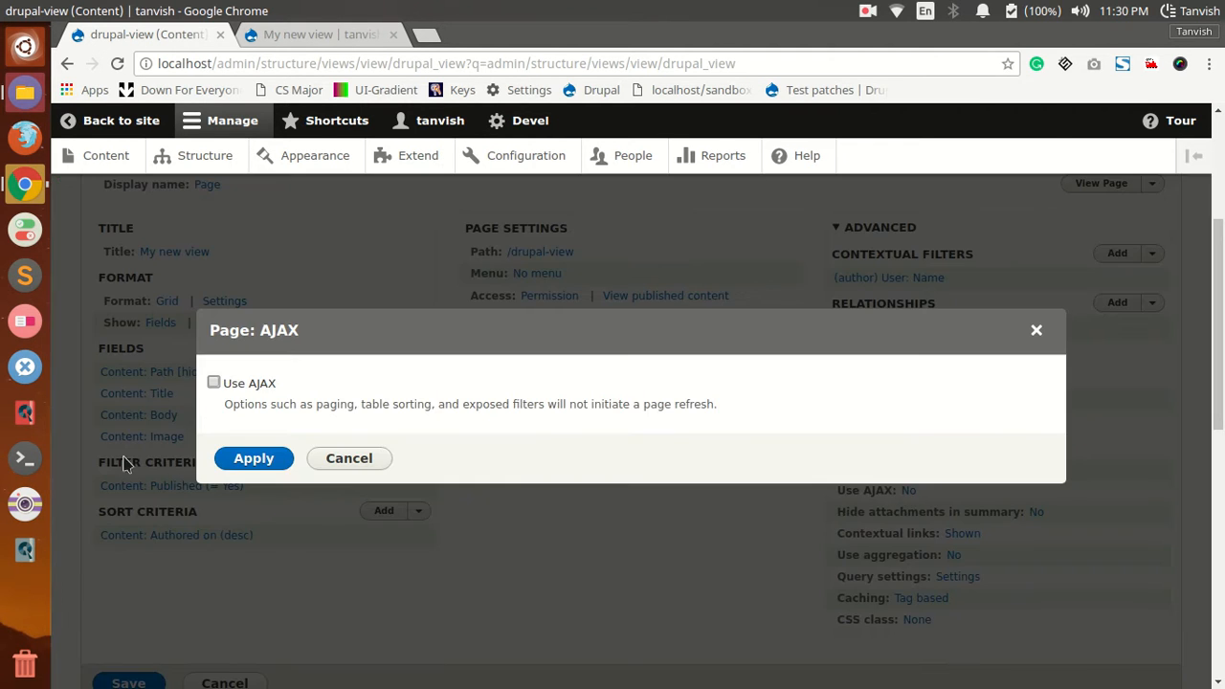
click(253, 458)
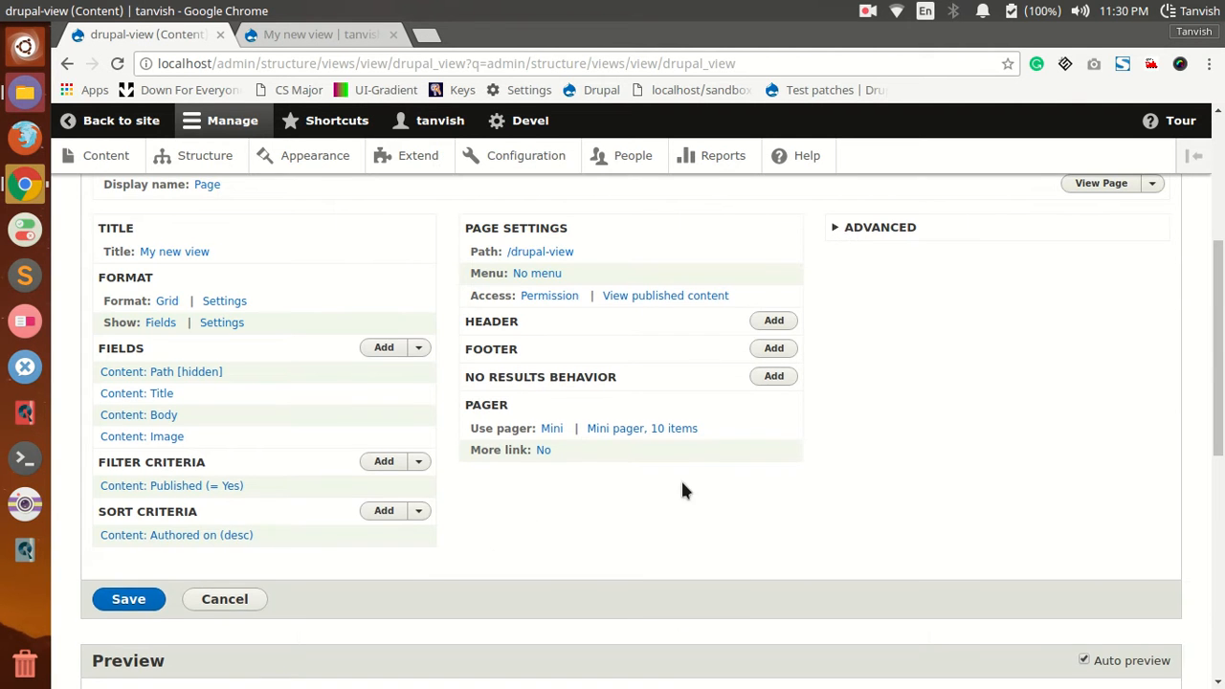
Step: Expand the advanced settings, review the User: Name contextual filter's configuration and apply it as is
scroll(813, 459, up, 4)
click(885, 421)
scroll(897, 489, down, 4)
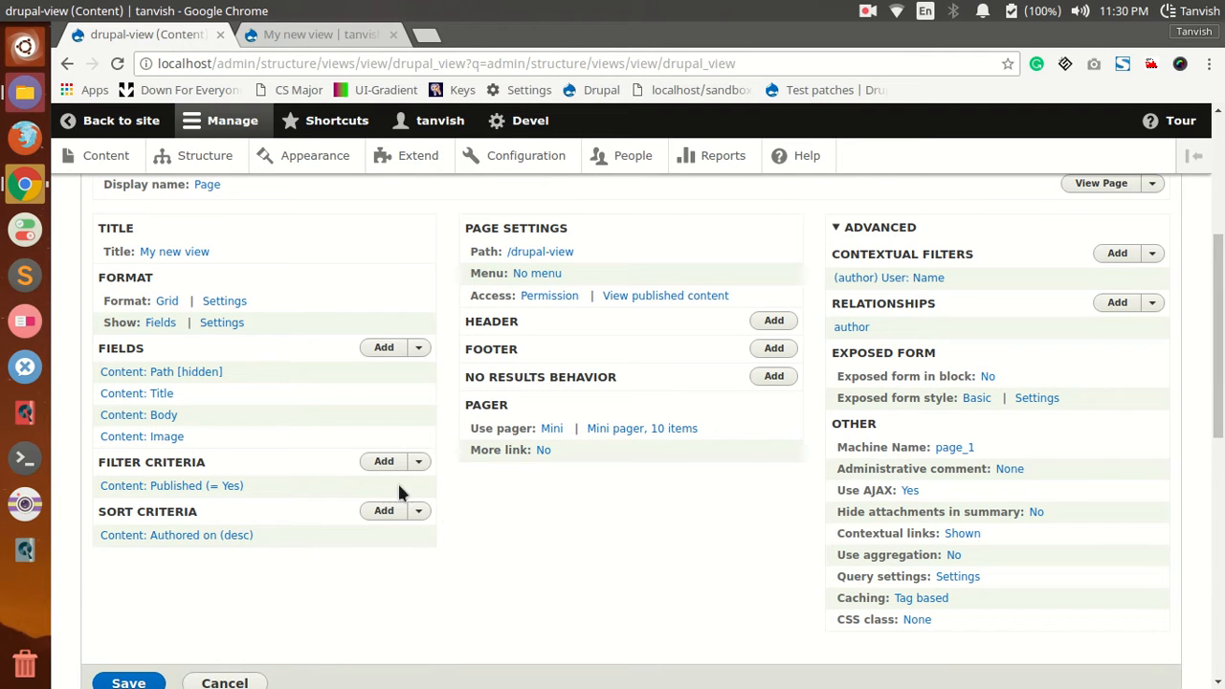
click(897, 279)
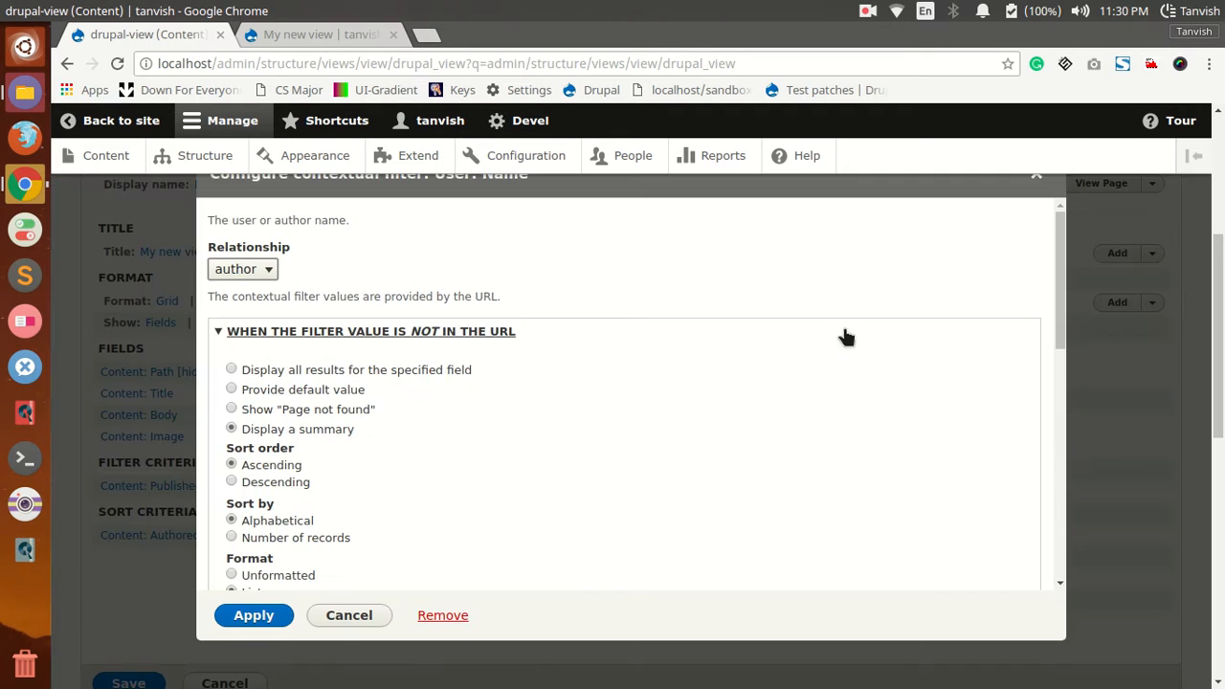
click(276, 615)
Step: Expose the Content: Published filter criterion to visitors as a required single filter, and save the view
click(186, 583)
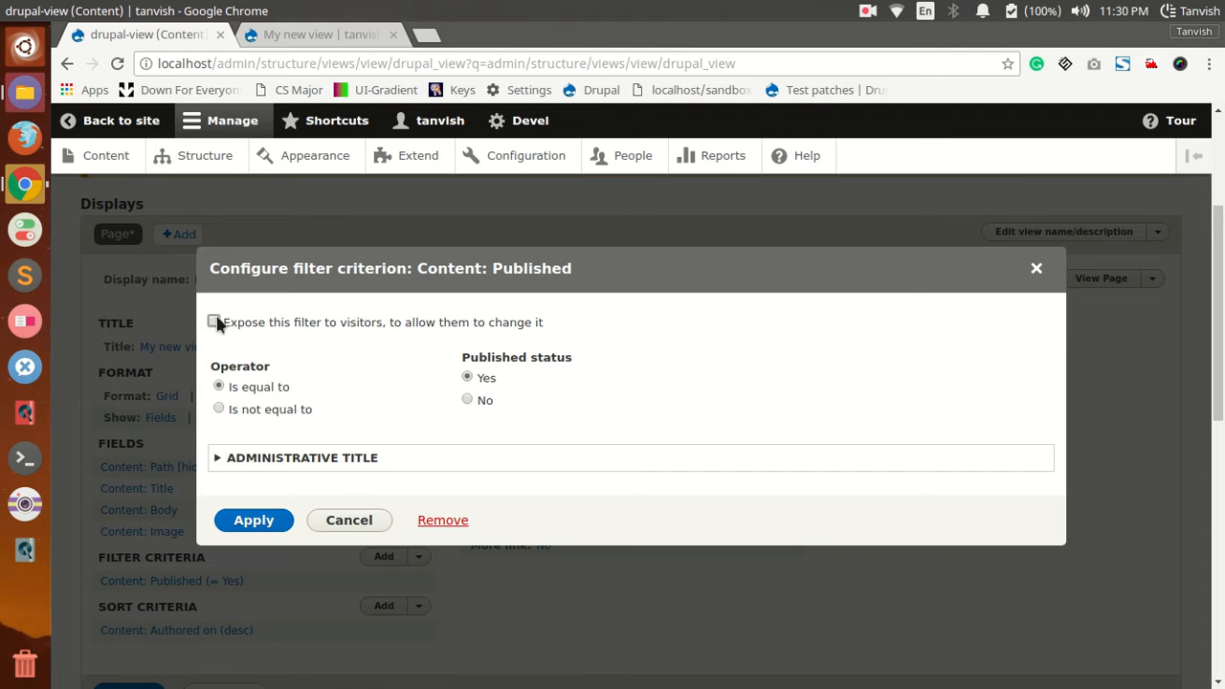
click(214, 320)
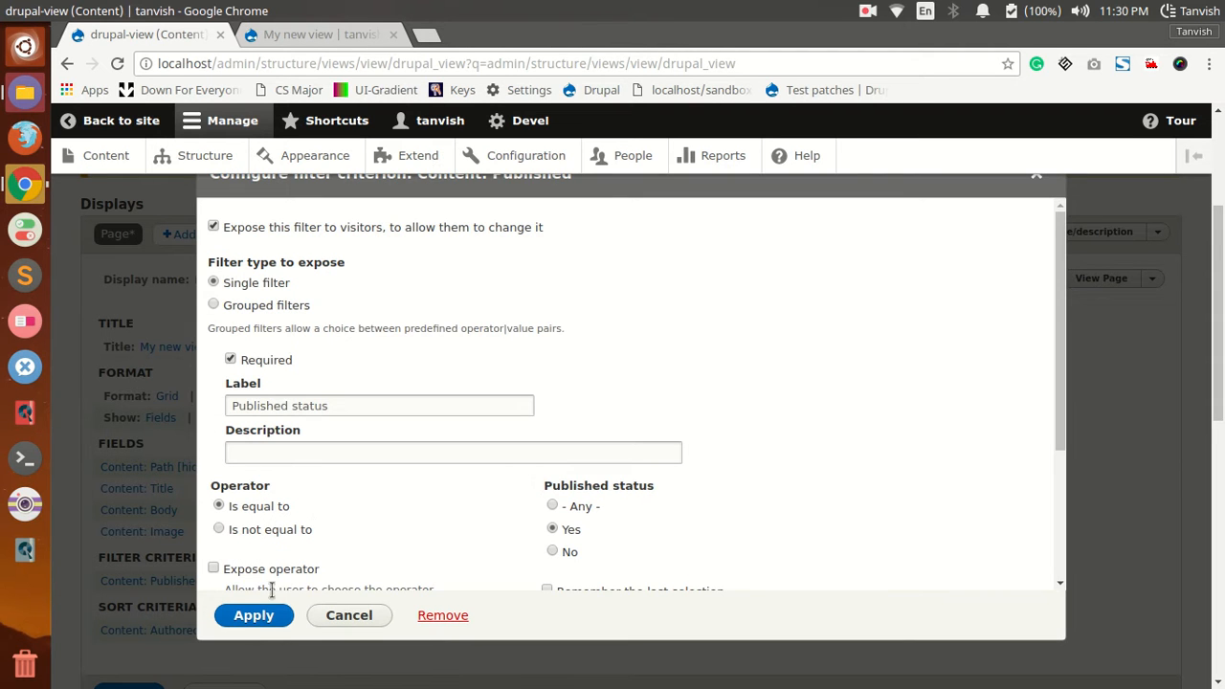
click(252, 615)
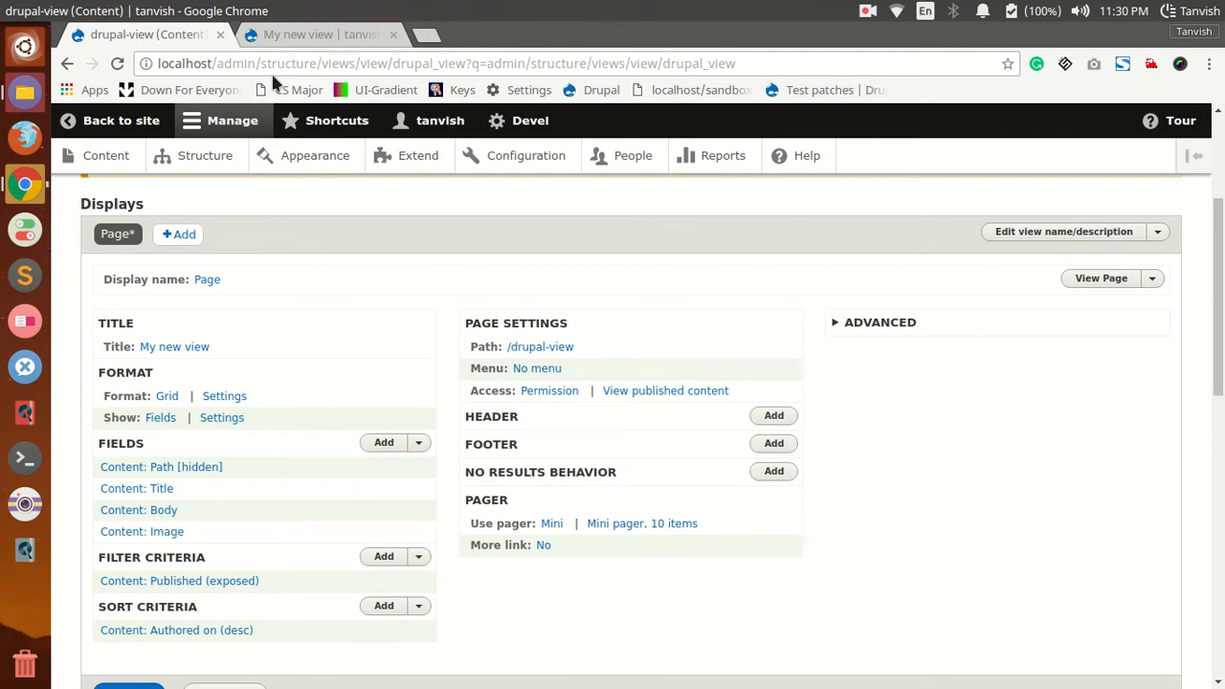
scroll(155, 524, down, 4)
click(144, 515)
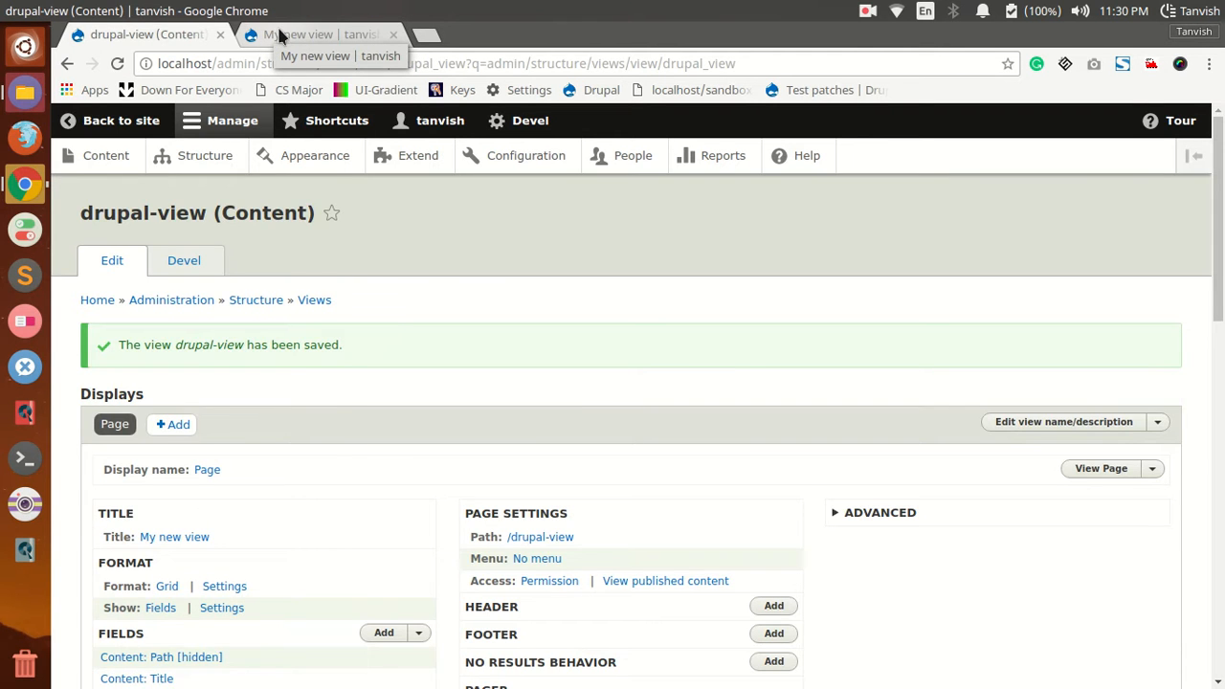
Step: Reload the view's page and apply the exposed filter with Published status set to No
click(281, 35)
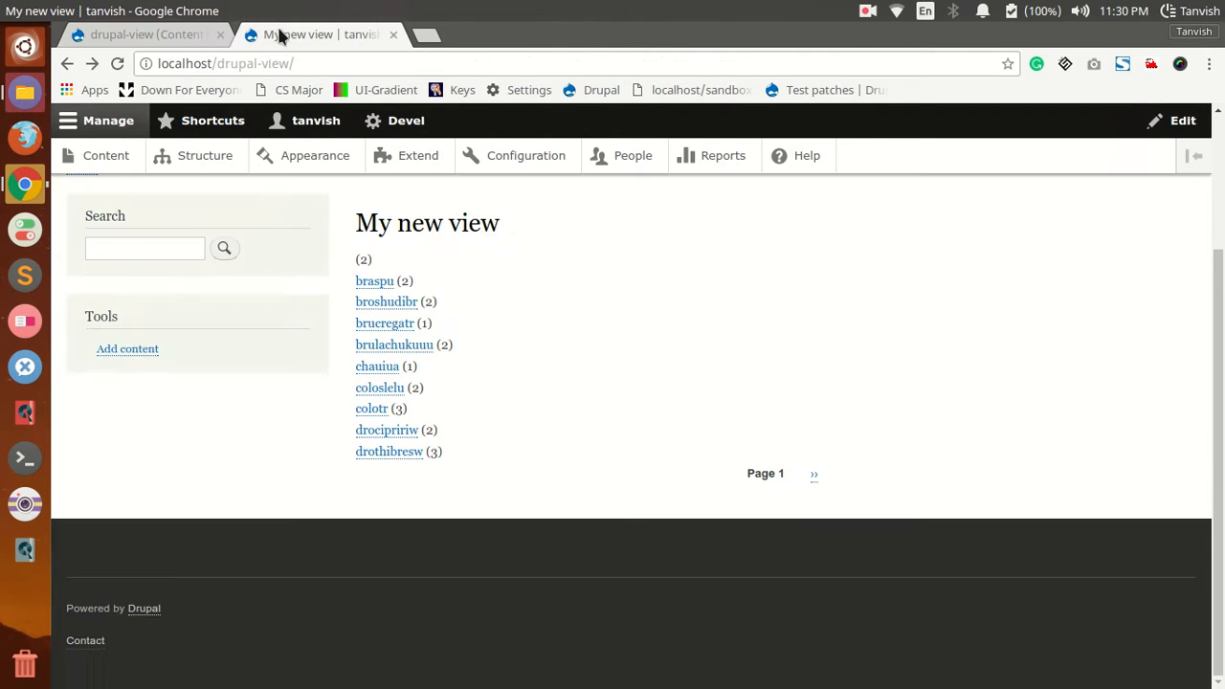
click(118, 63)
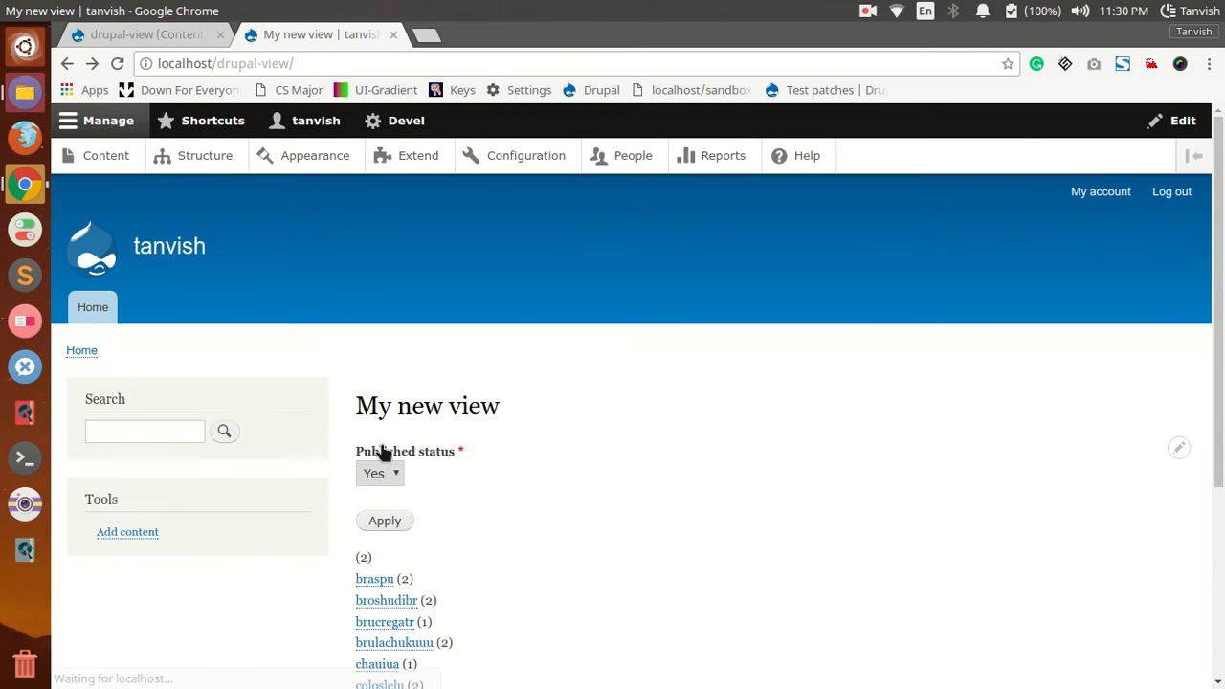
click(383, 475)
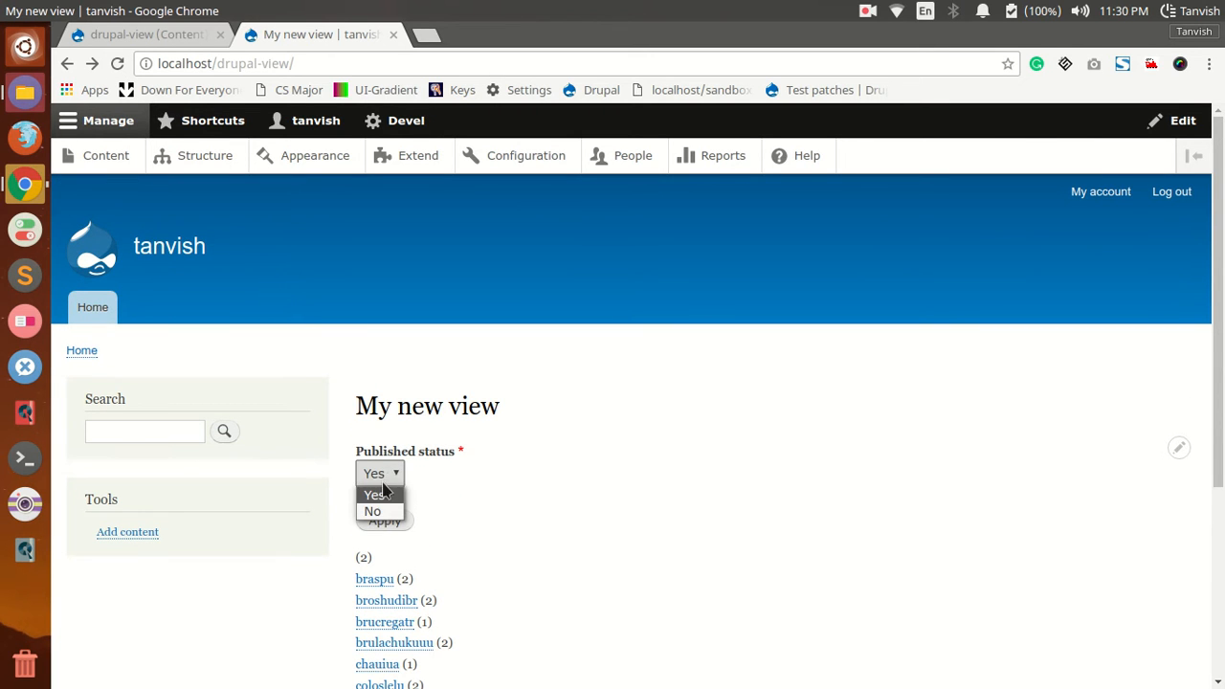
click(375, 511)
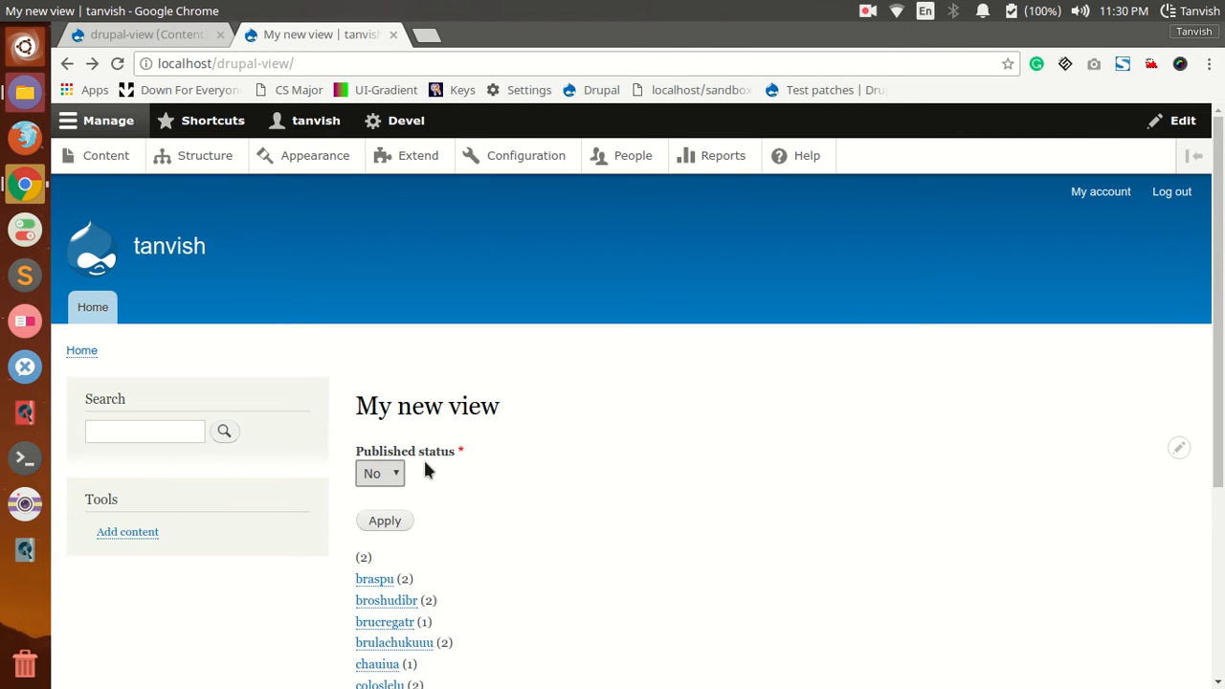
scroll(435, 469, down, 2)
click(388, 427)
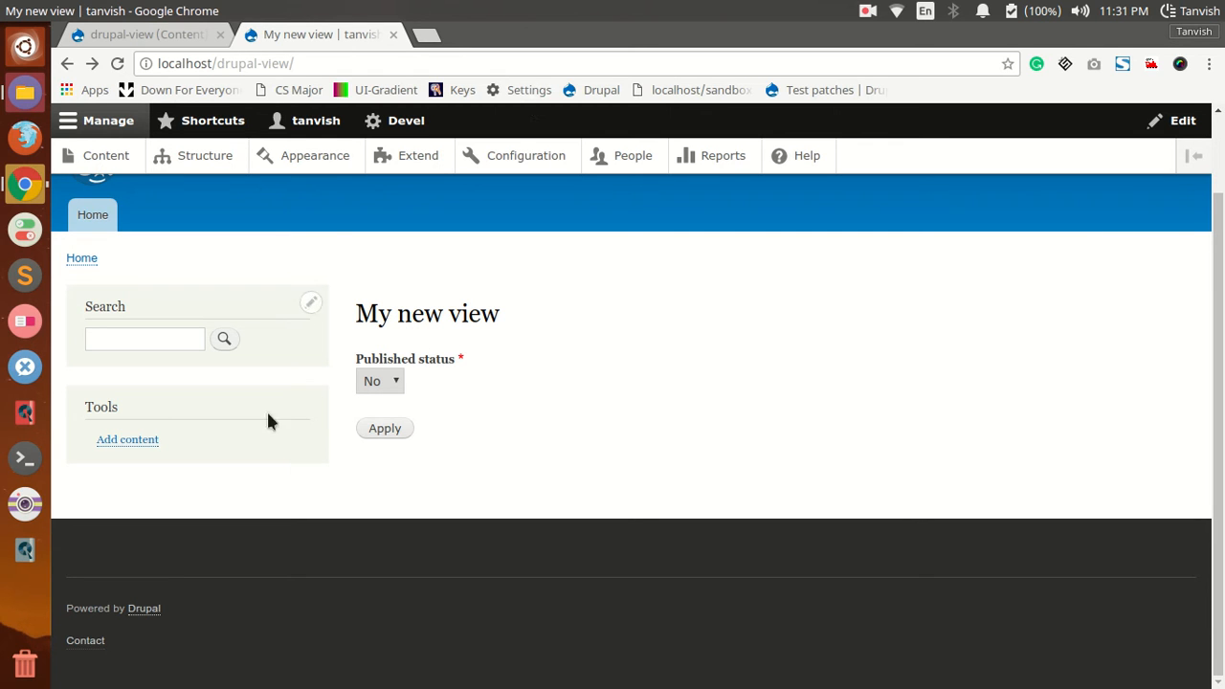
Step: Apply the exposed filter with Published status set to Yes and examine the author list
click(384, 388)
click(382, 428)
scroll(614, 423, down, 4)
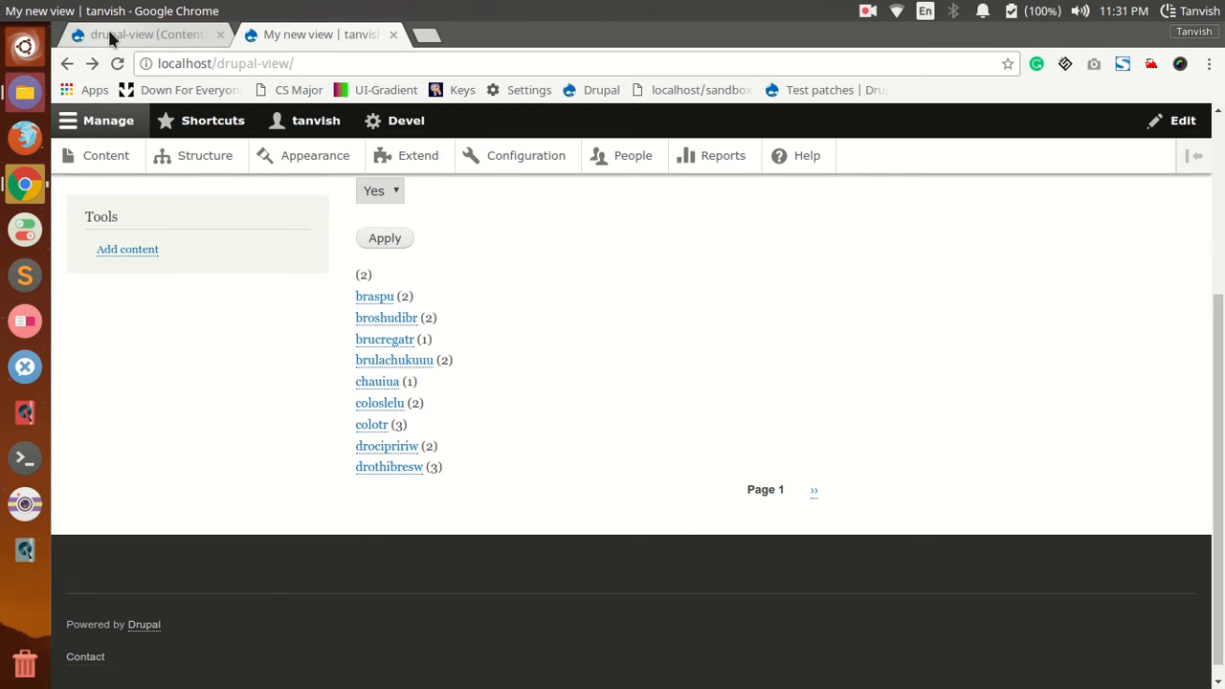
Step: Compare the view's edit page with its resulting page, and expand the advanced settings on the edit page
click(143, 35)
scroll(547, 381, down, 2)
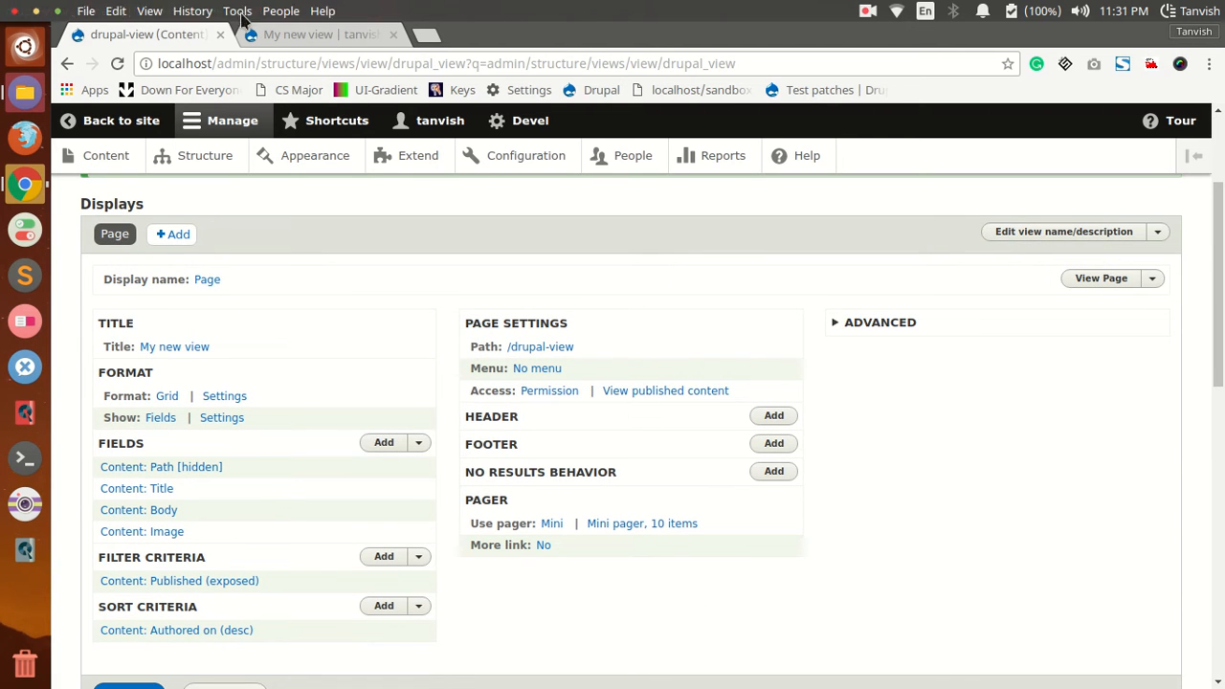
click(320, 35)
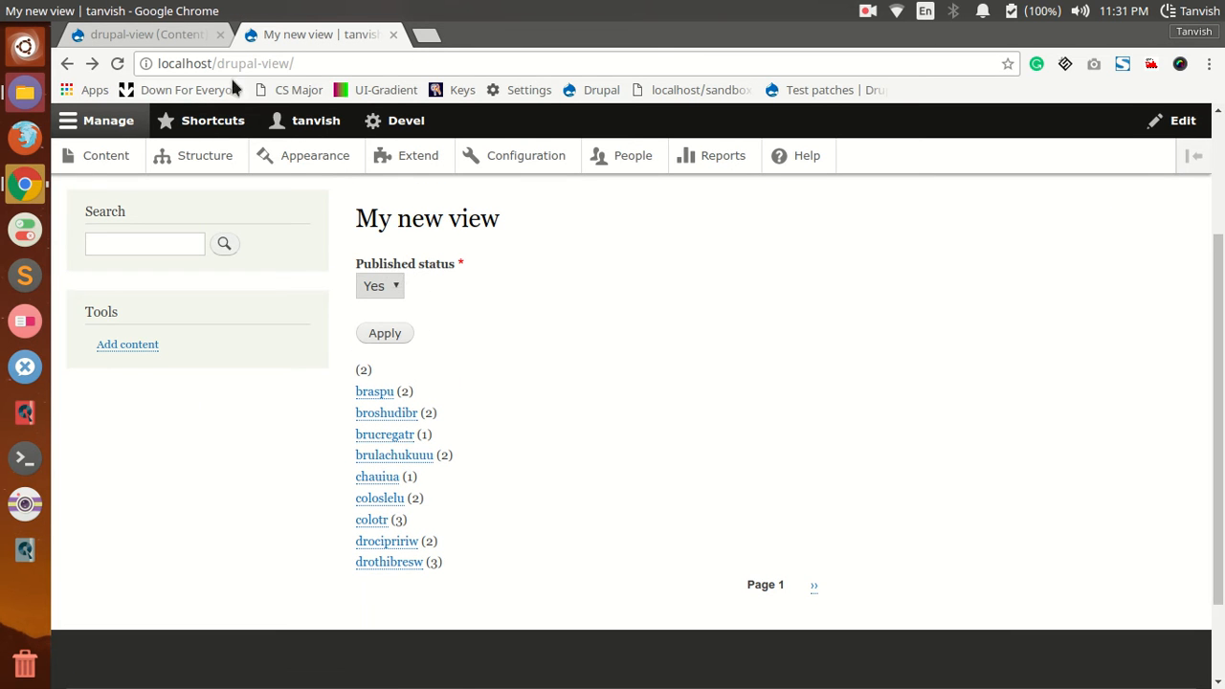
click(140, 35)
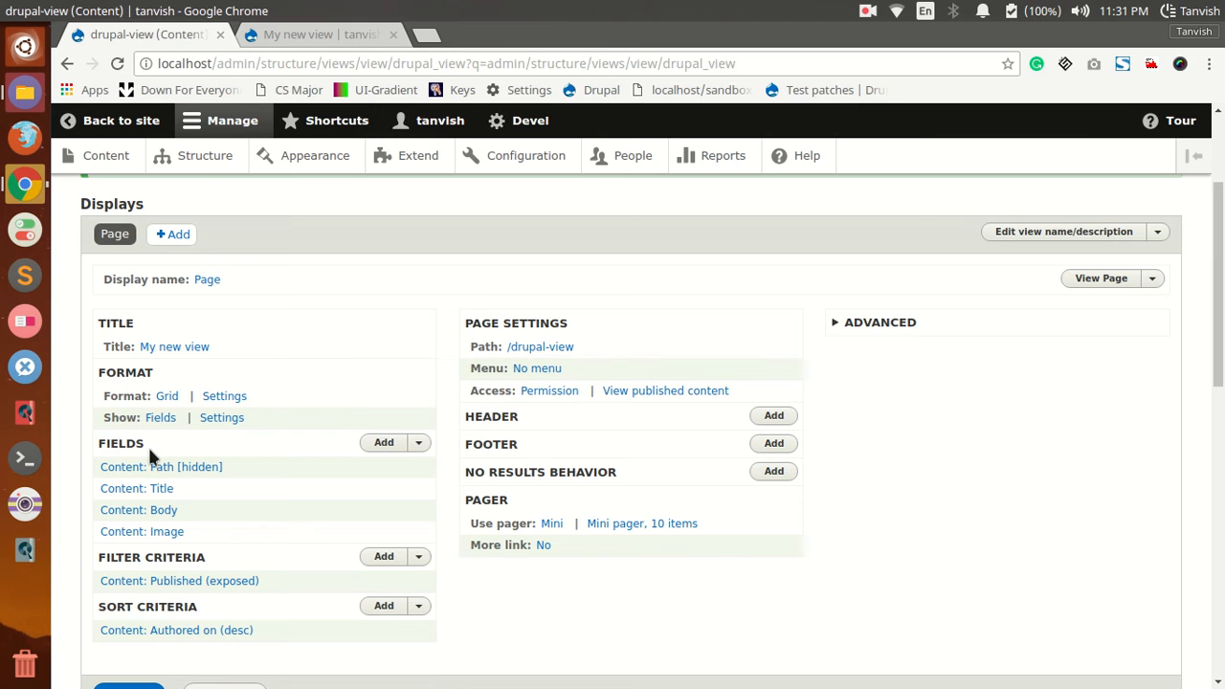
click(888, 326)
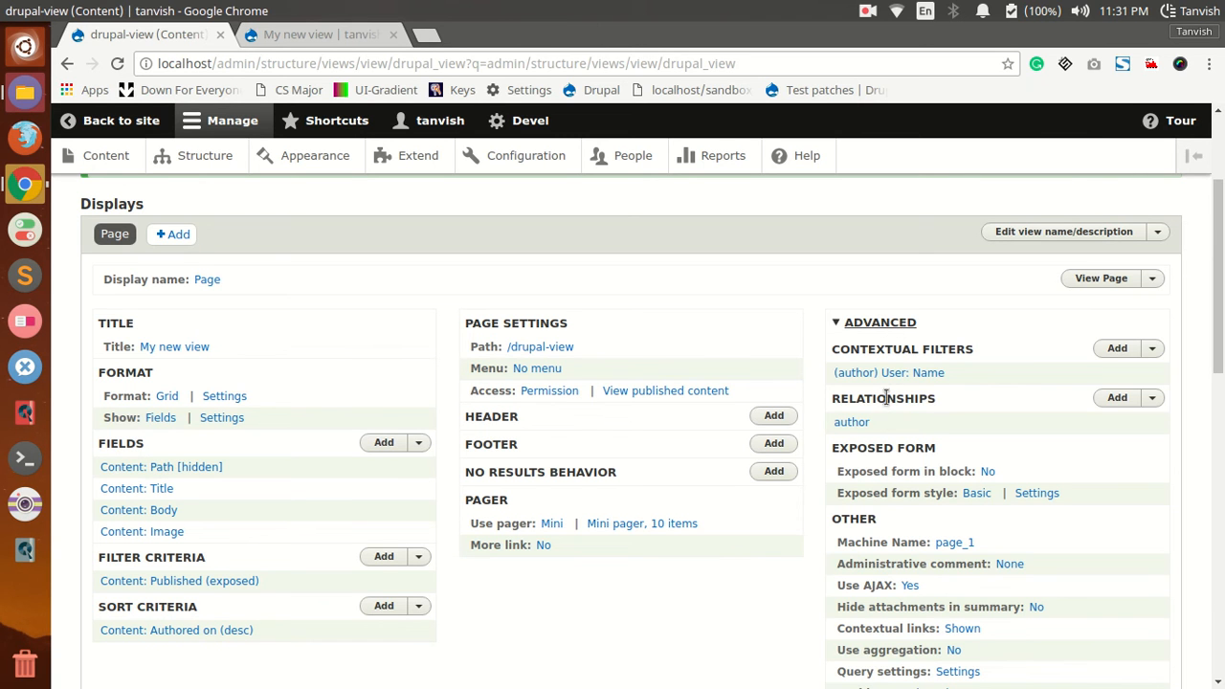